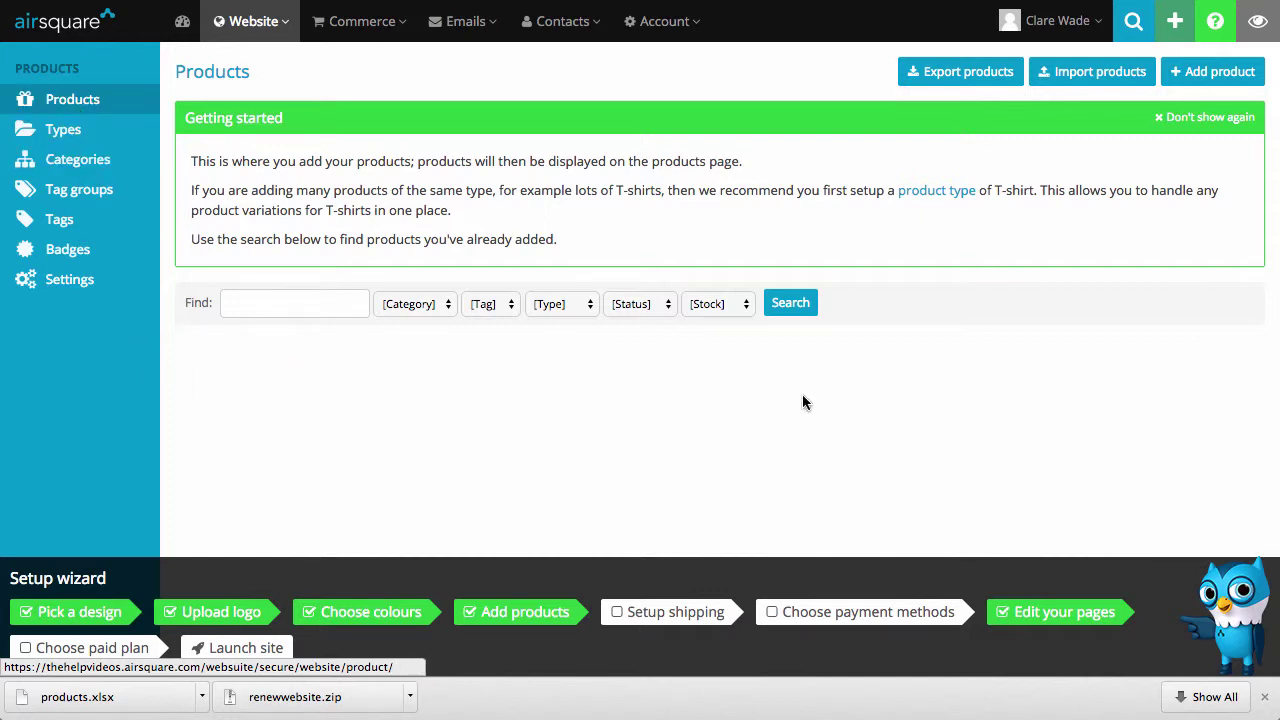
- List all products by running an unfiltered product search and look through the entries
left_click(803, 303)
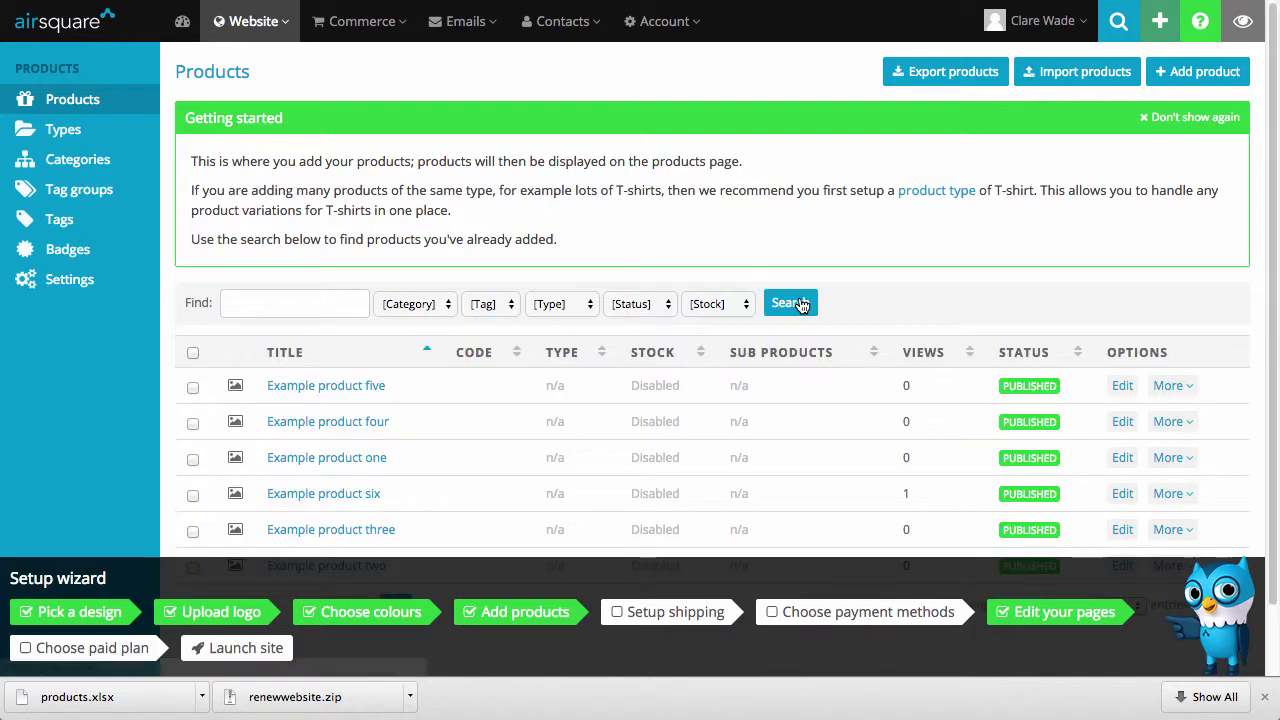
scroll(110, 435, "down", 2)
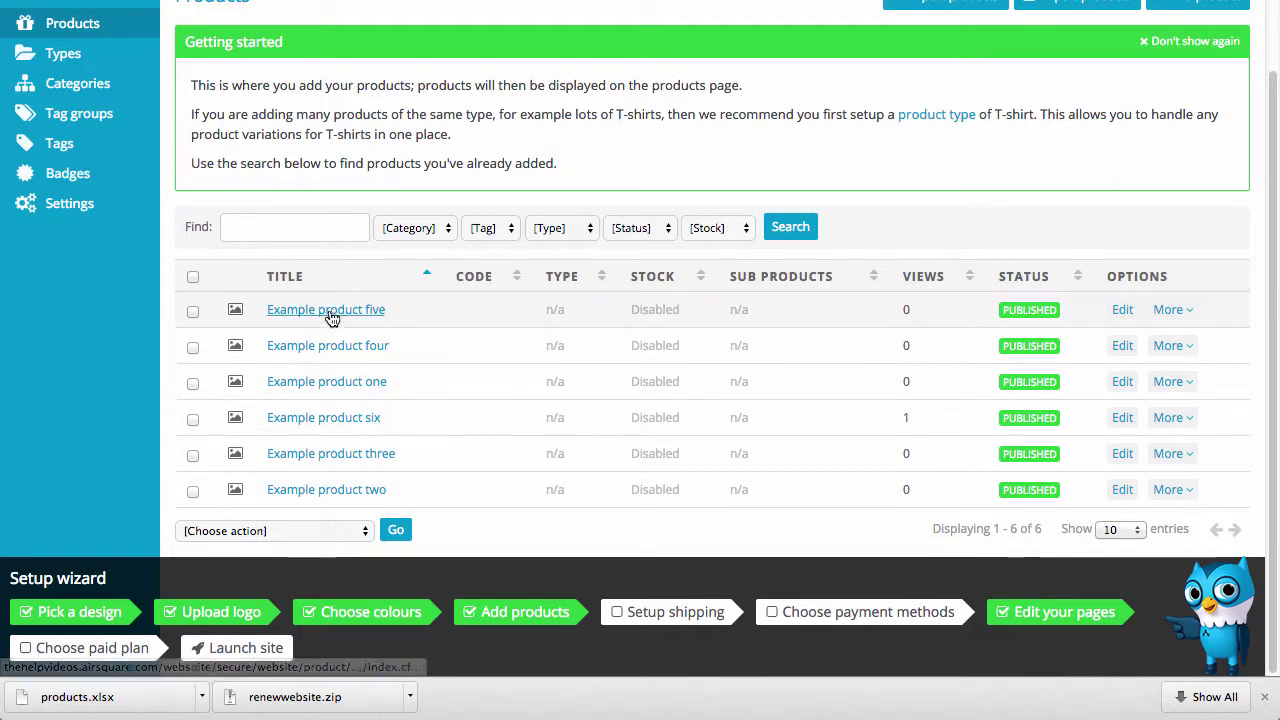
scroll(664, 318, "up", 2)
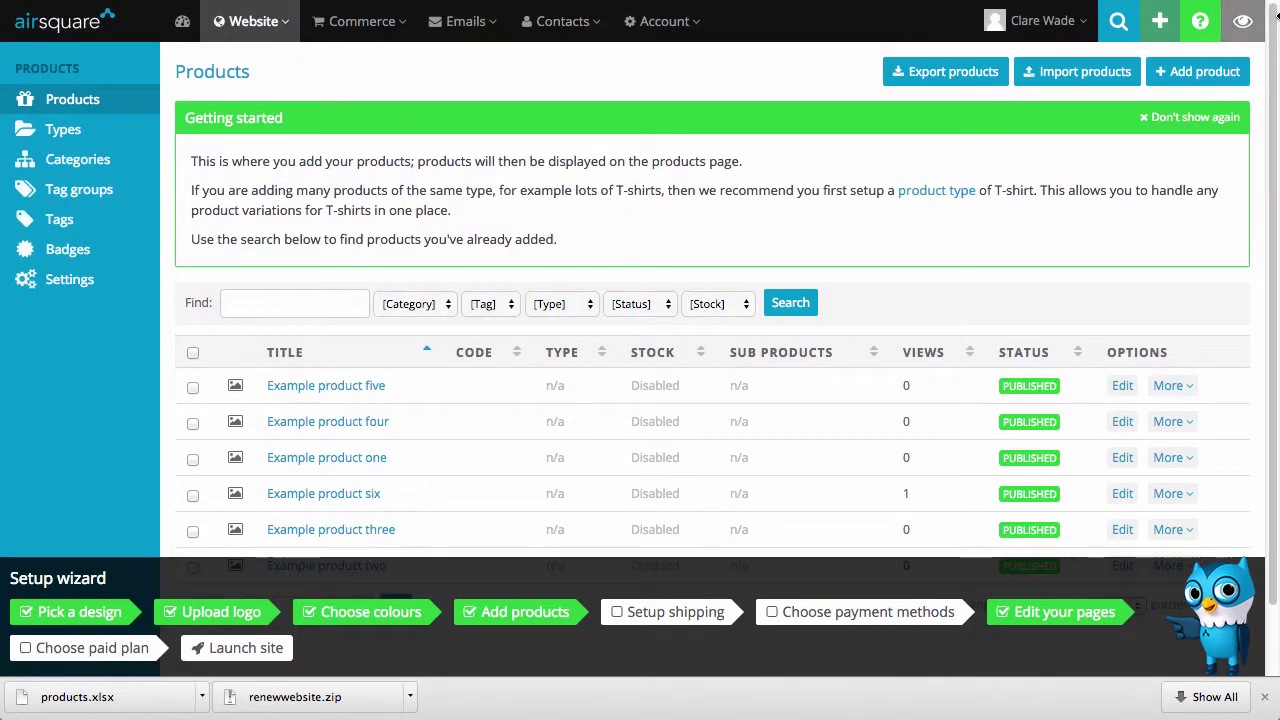
- Review the live website's products page and the Example Product One detail page, and return to the product administration
left_click(1243, 21)
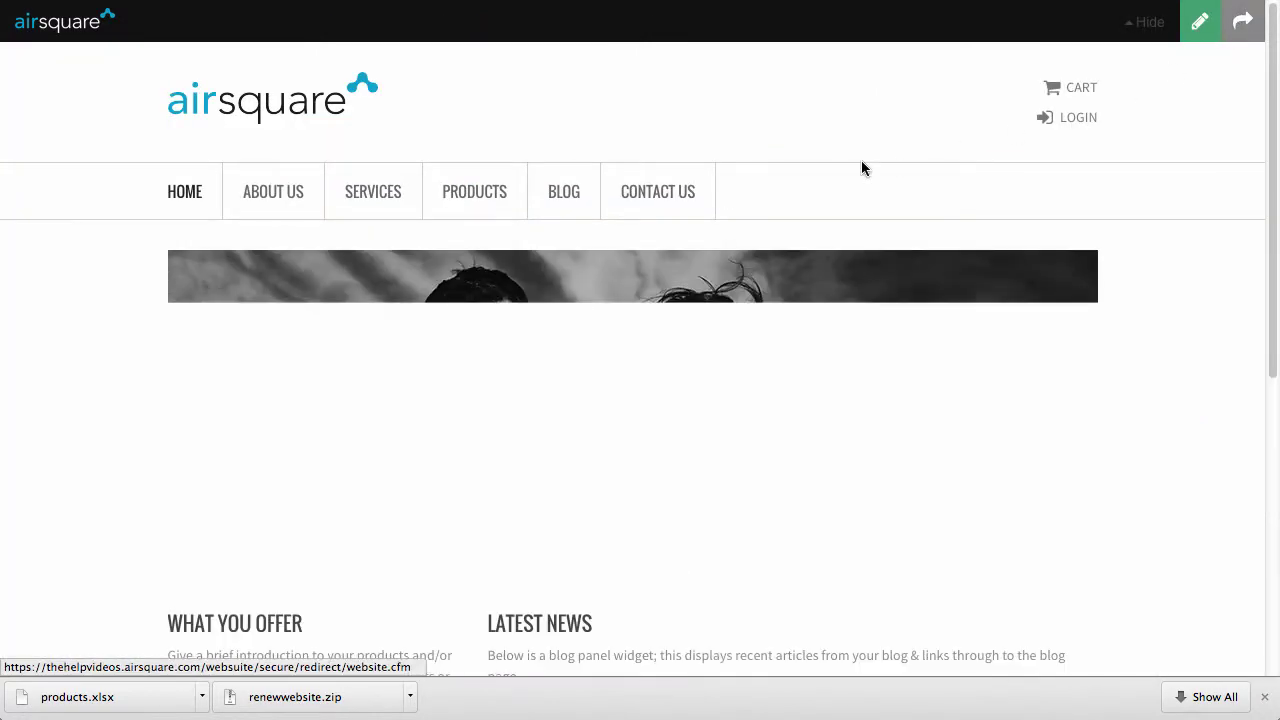
left_click(474, 200)
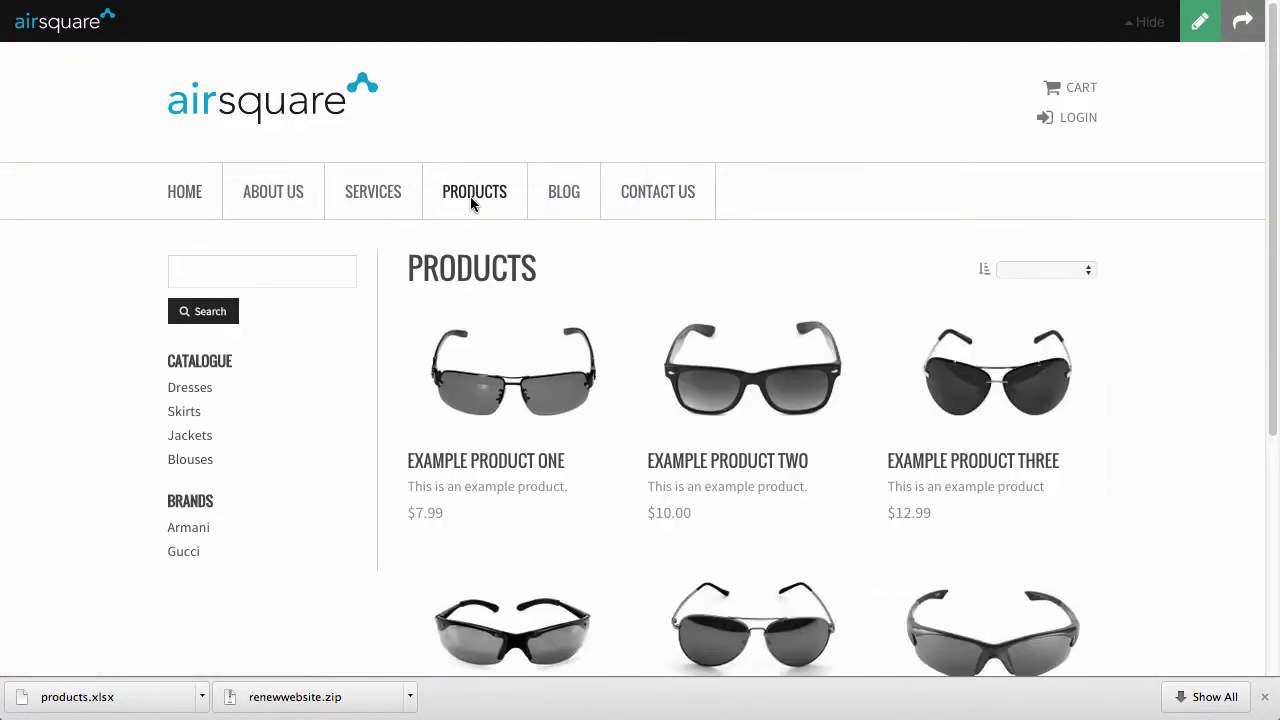
scroll(332, 350, "down", 5)
scroll(331, 353, "up", 5)
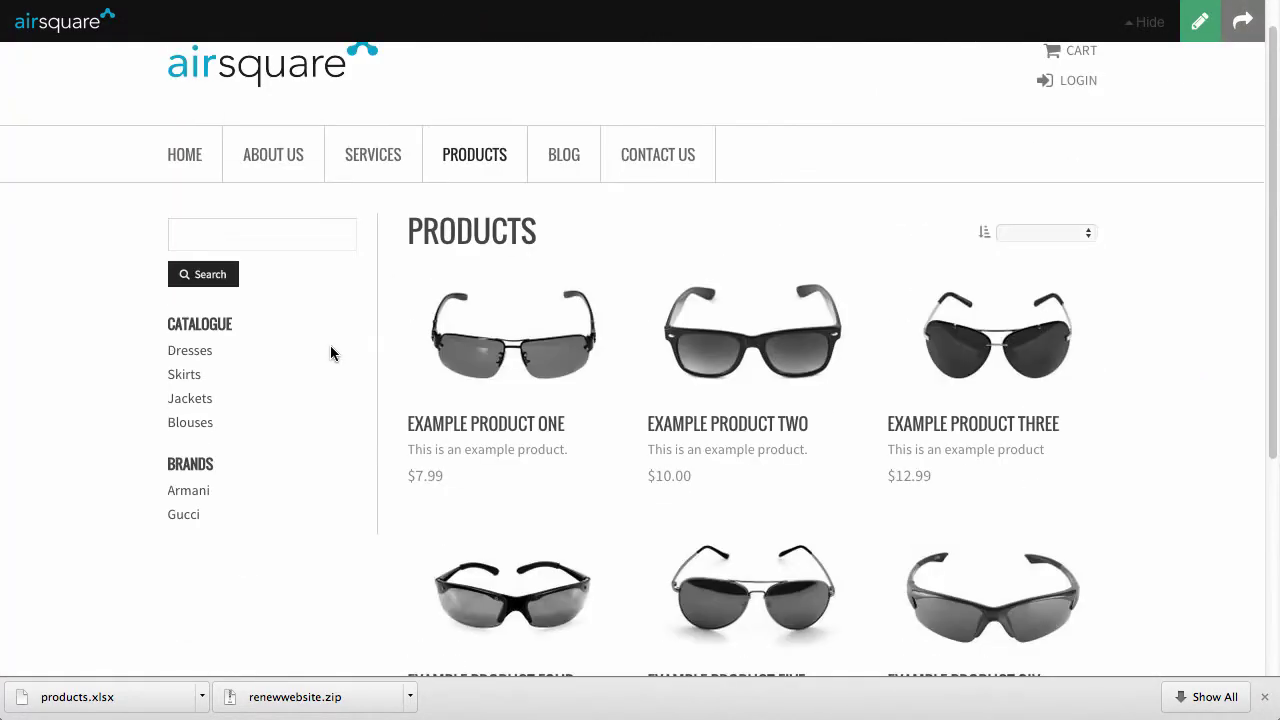
left_click(519, 366)
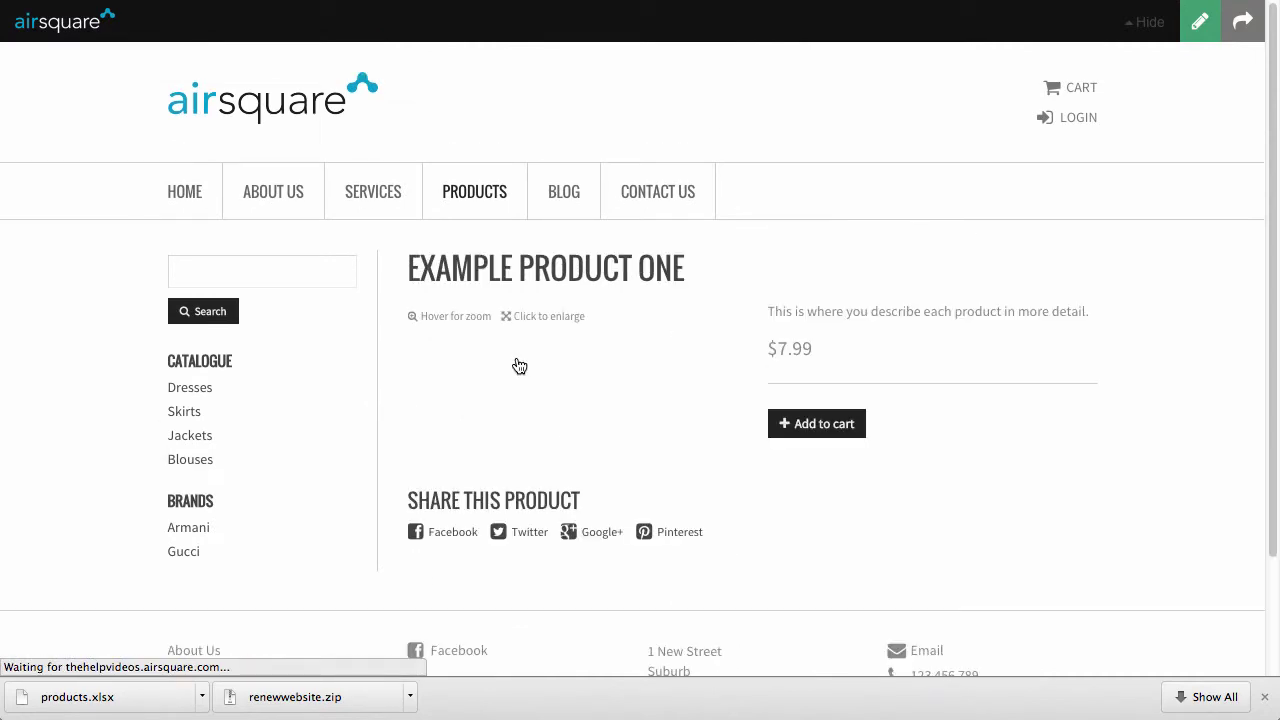
scroll(517, 363, "down", 5)
scroll(759, 277, "up", 5)
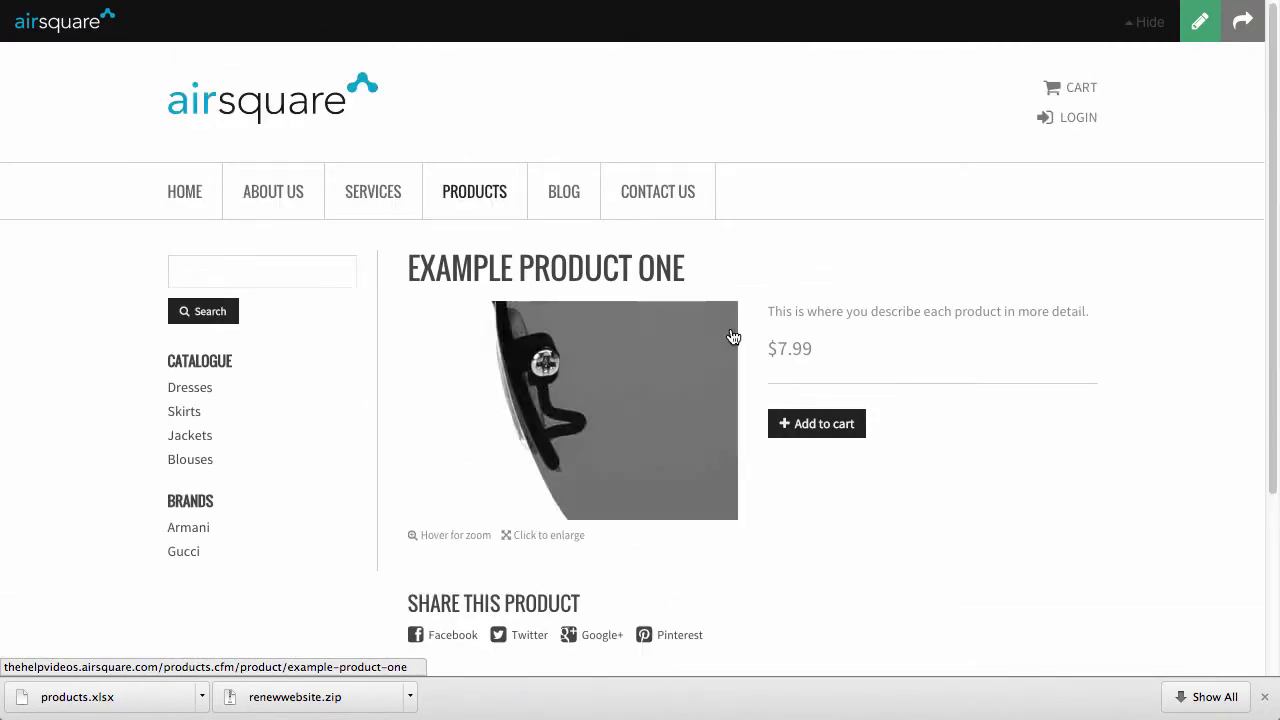
left_click(1242, 20)
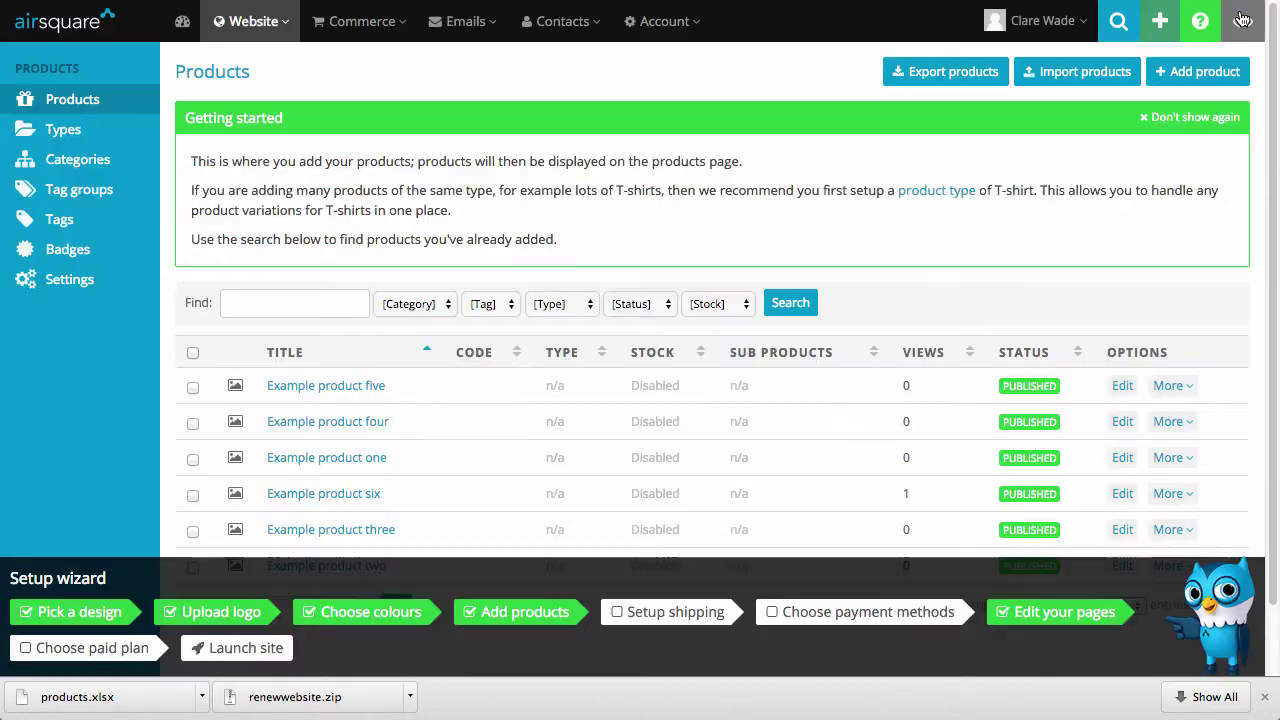
- Delete all the example products in the list with one bulk action
scroll(209, 263, "down", 2)
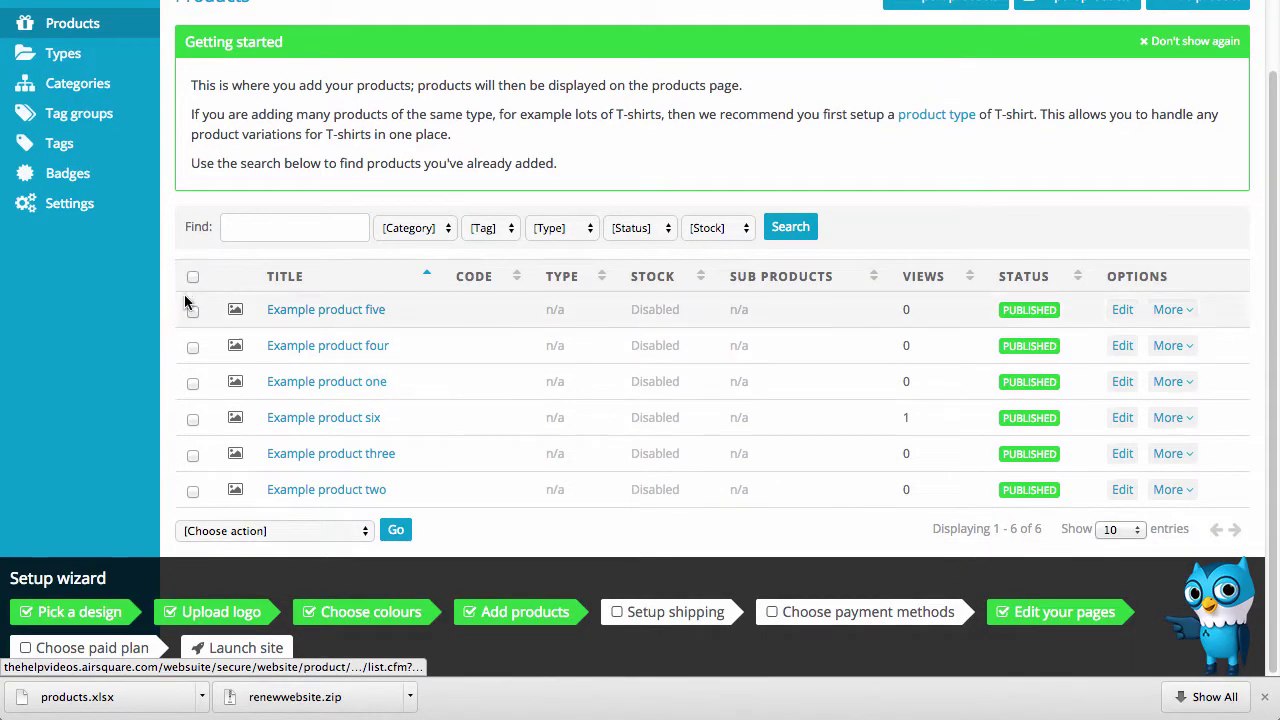
left_click(193, 276)
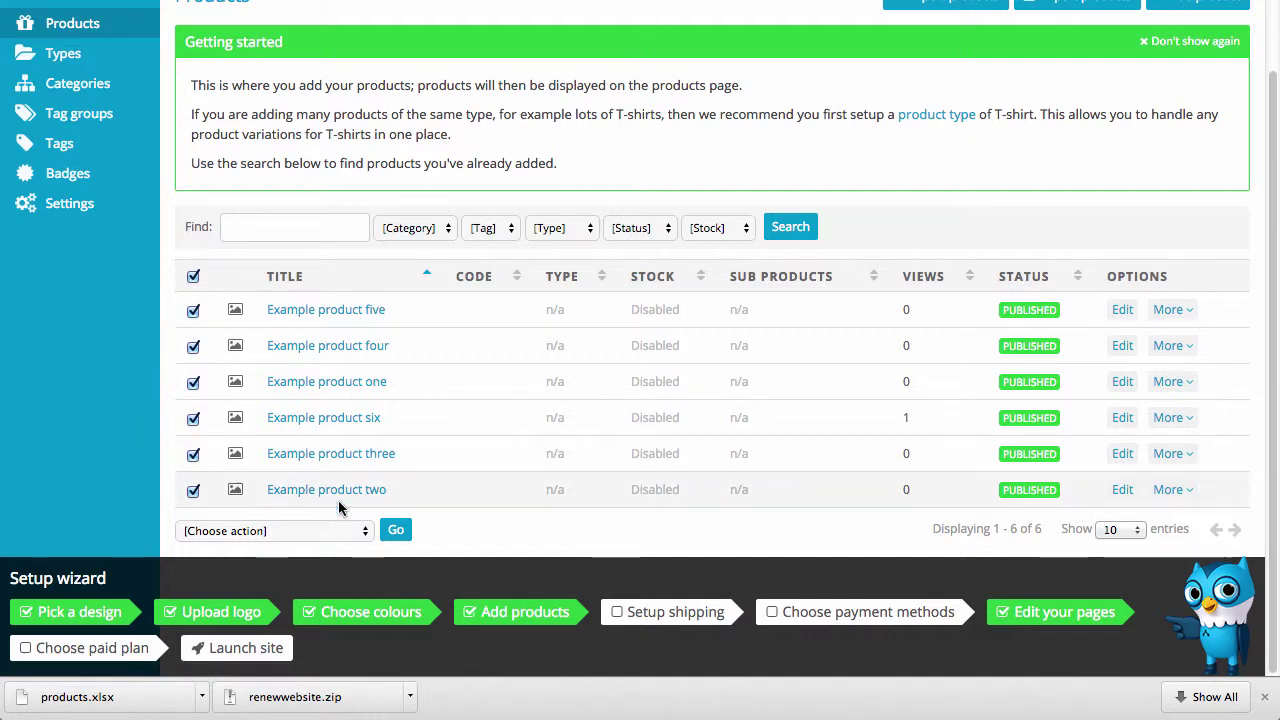
left_click(365, 530)
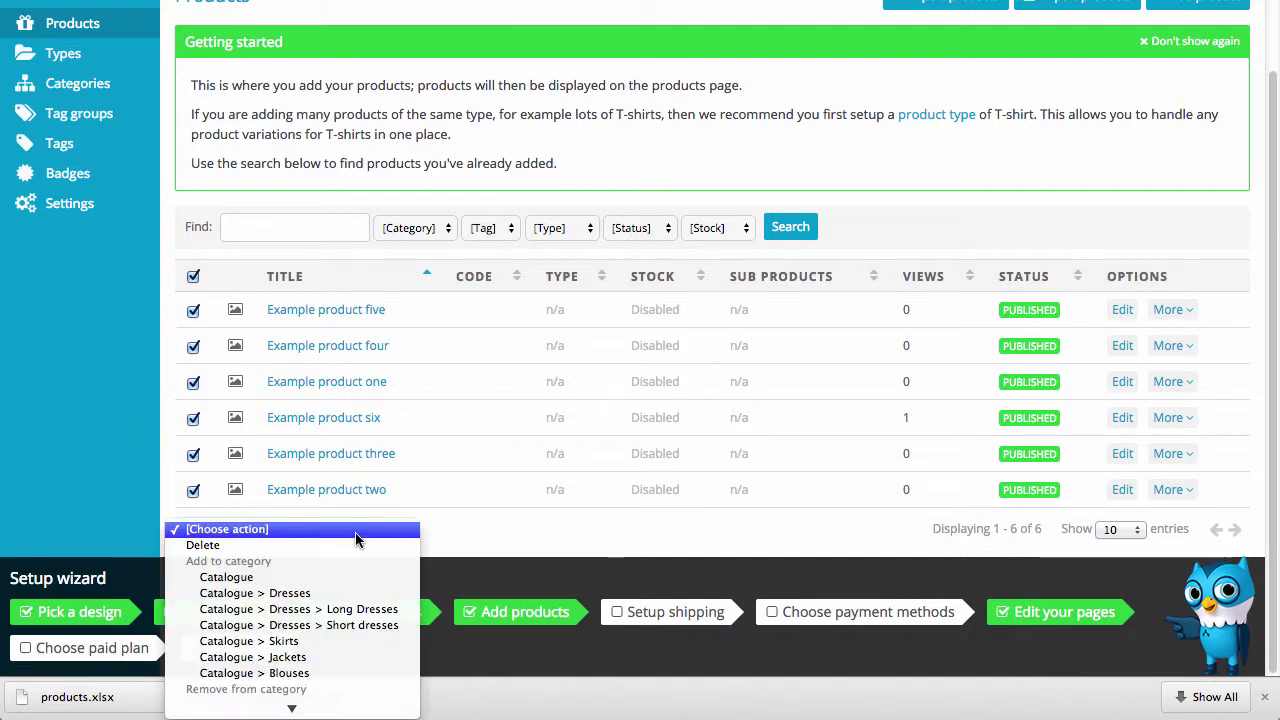
left_click(266, 550)
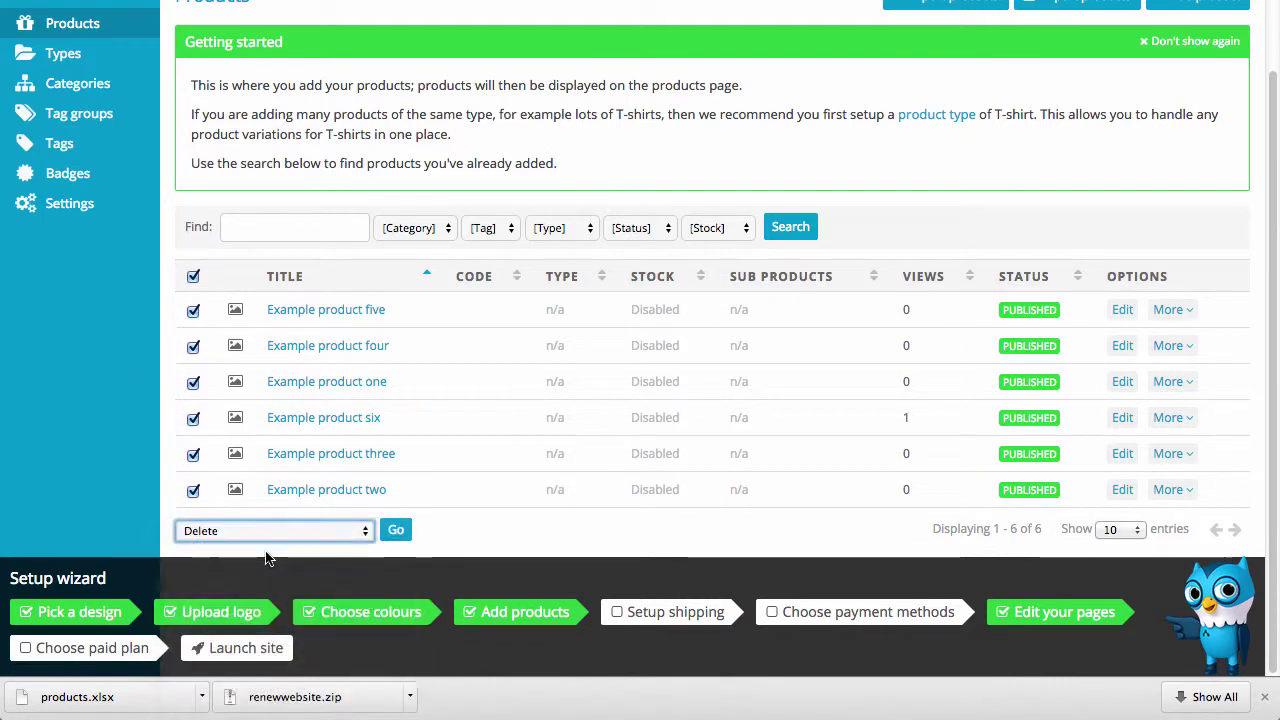
left_click(391, 533)
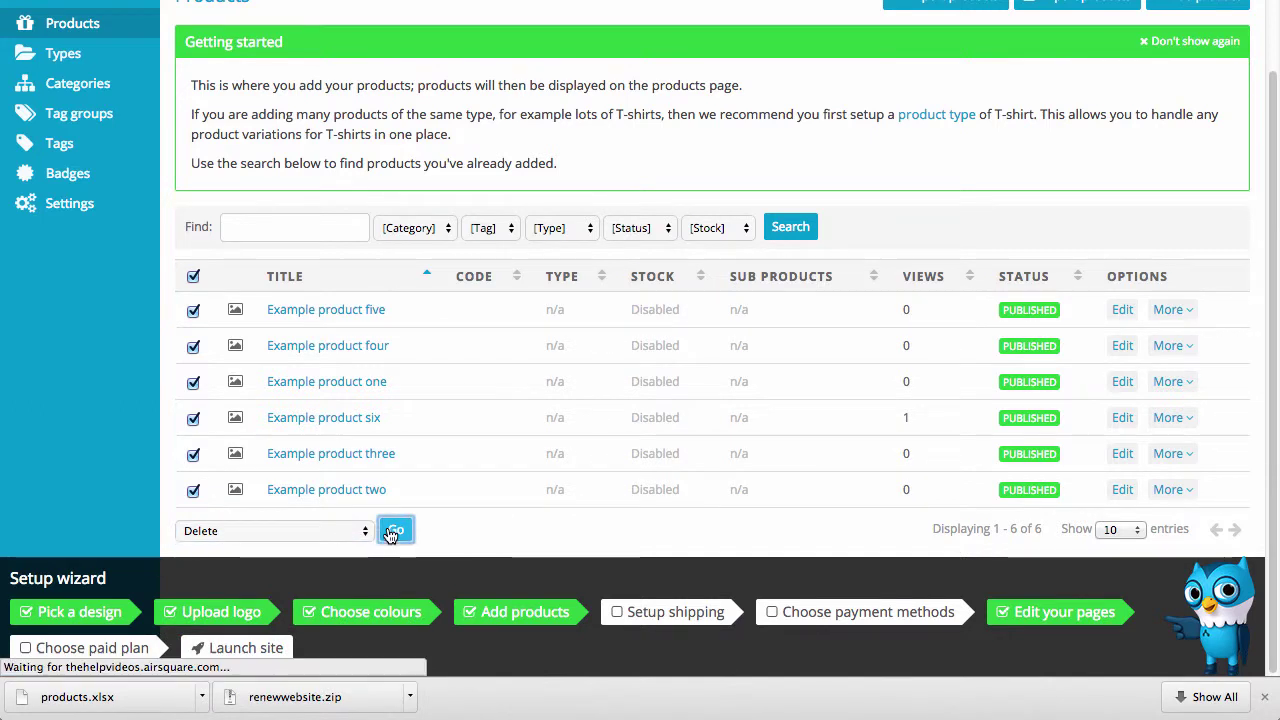
left_click(250, 171)
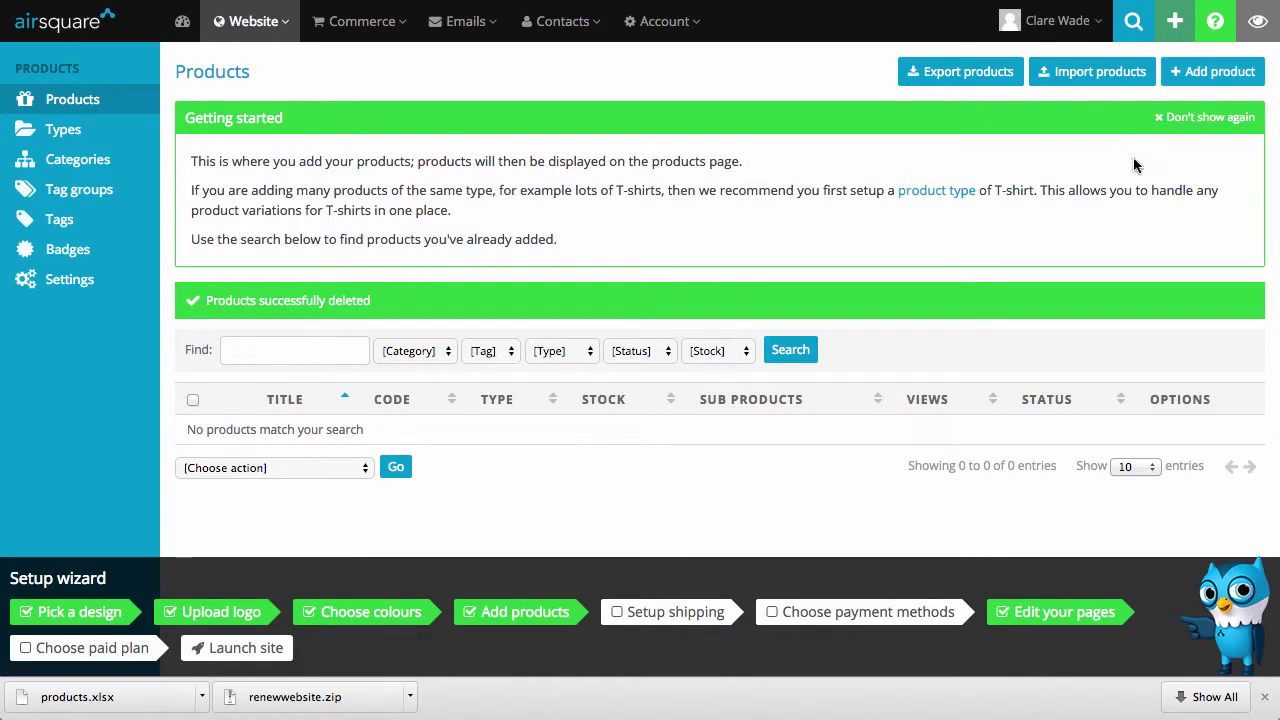
- Start a product import with Microsoft Excel (.xls or .xlsx) as the source and download the example spreadsheet
left_click(1090, 84)
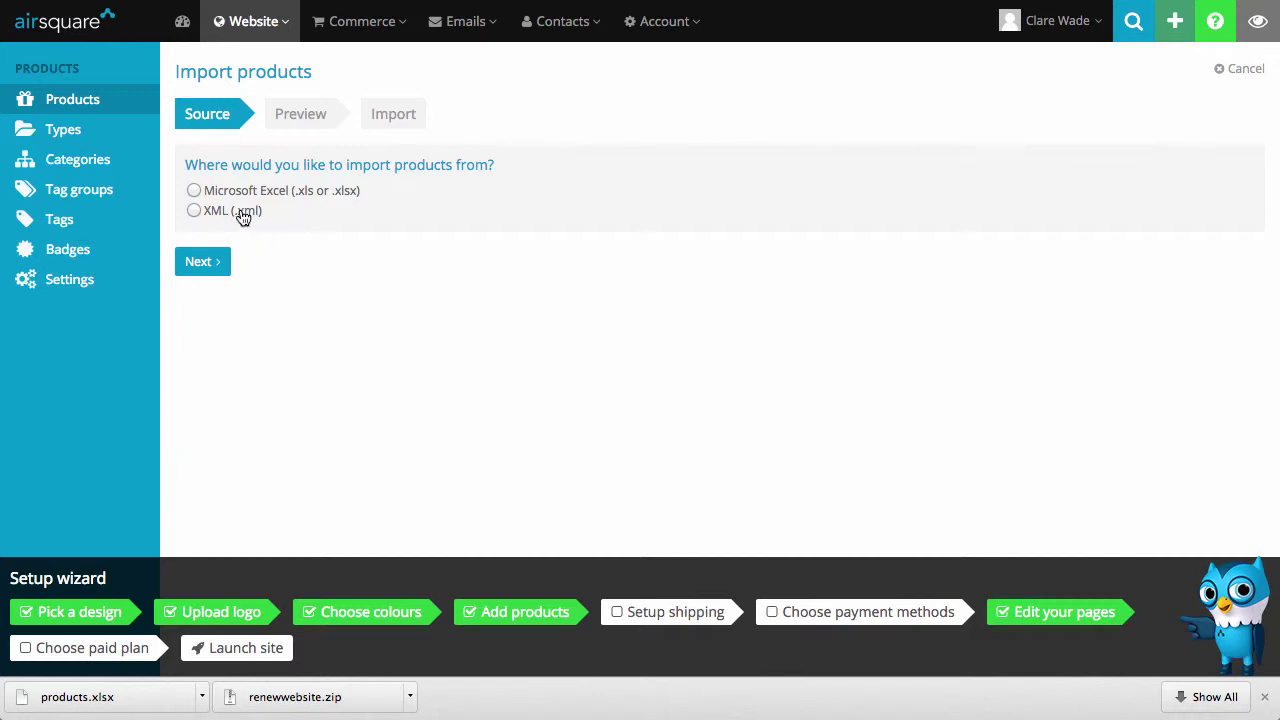
left_click(195, 188)
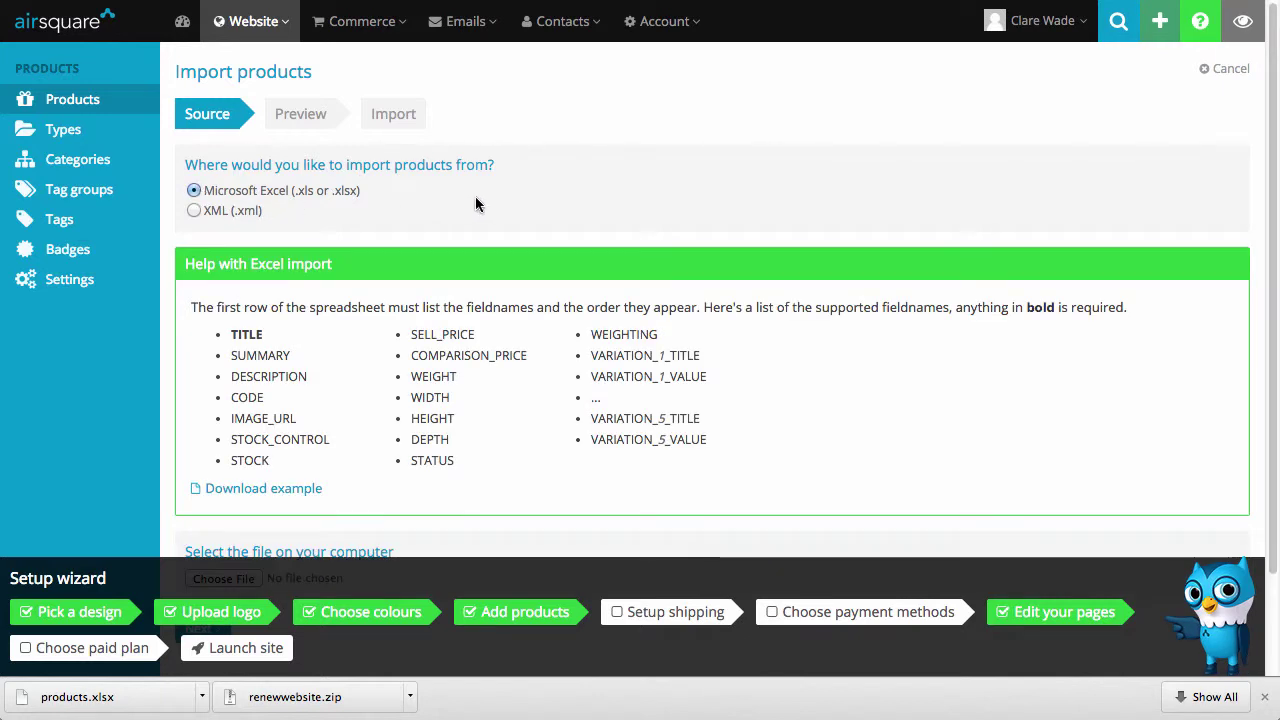
scroll(475, 204, "down", 2)
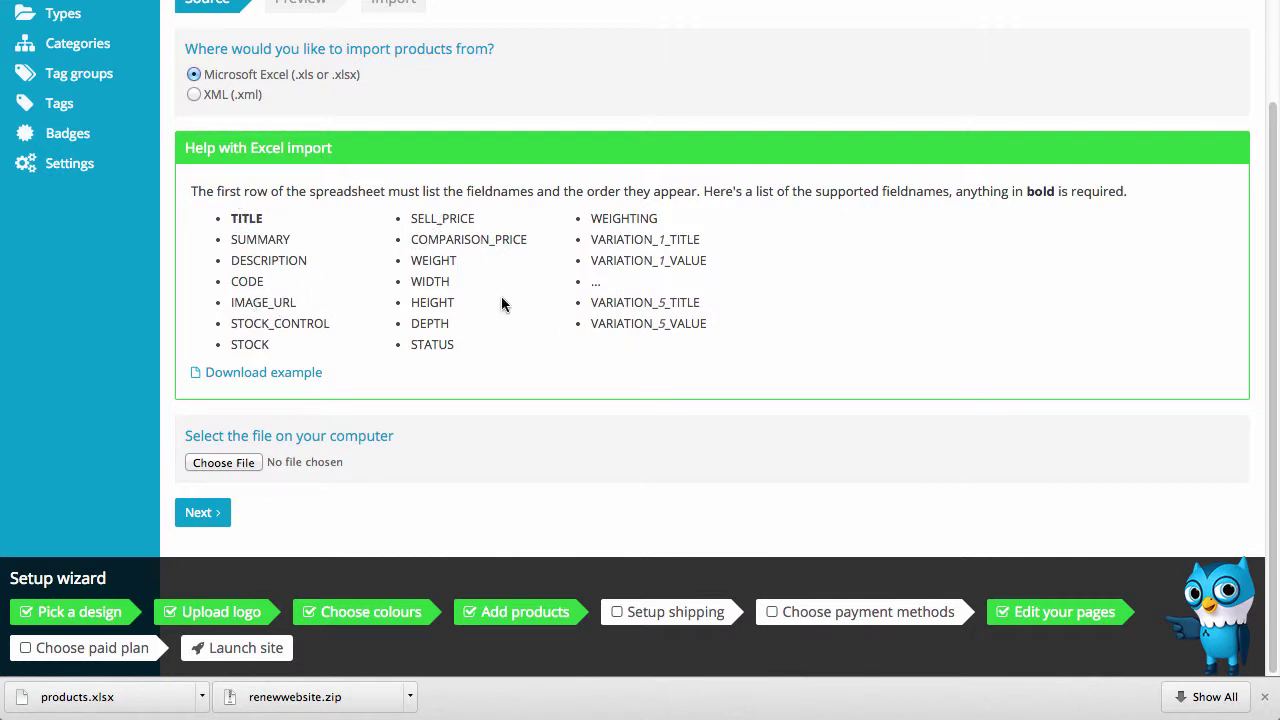
left_click(253, 374)
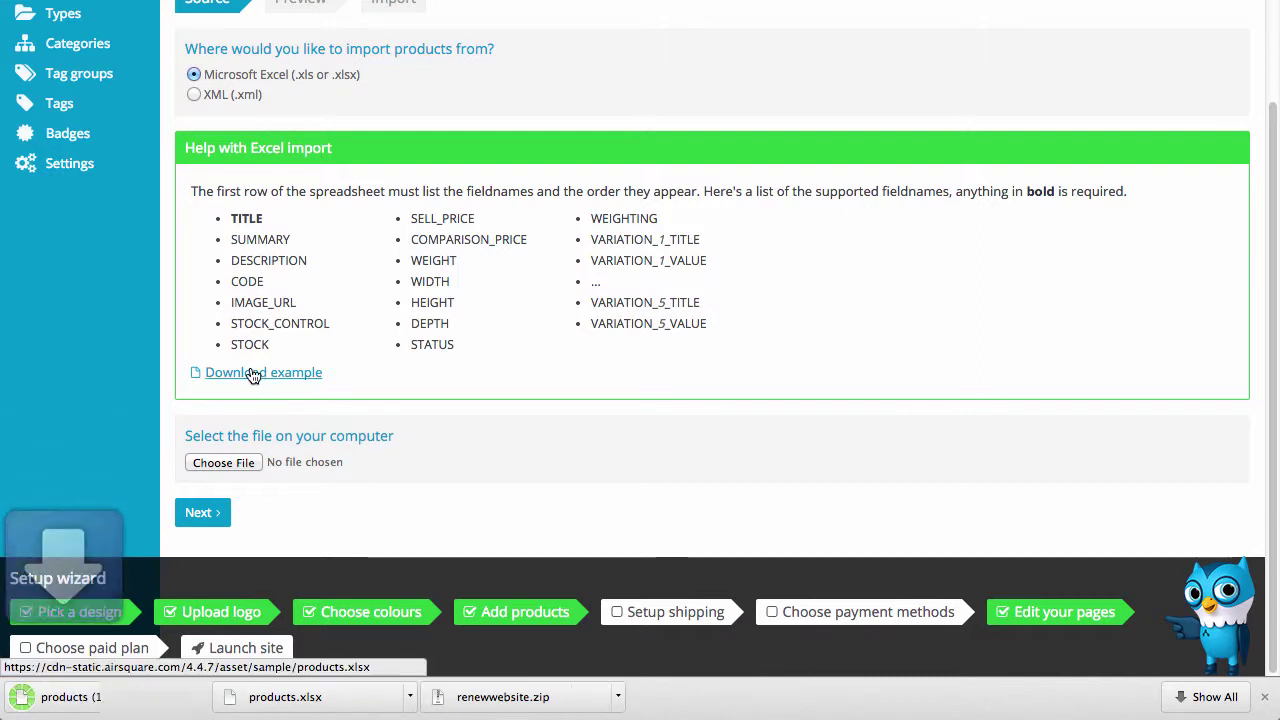
- Open the downloaded products (1).xlsx, examine its column headings and sample rows, and close it
left_click(73, 700)
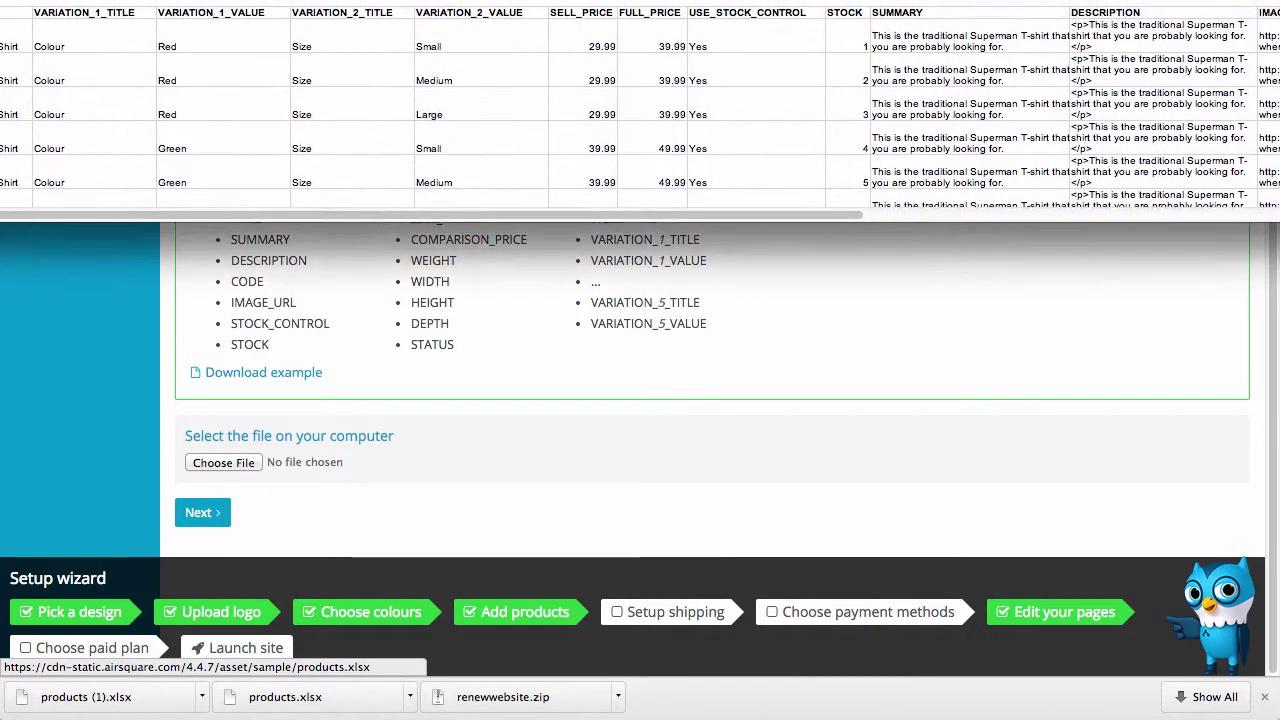
left_click_drag(311, 2, 269, 0)
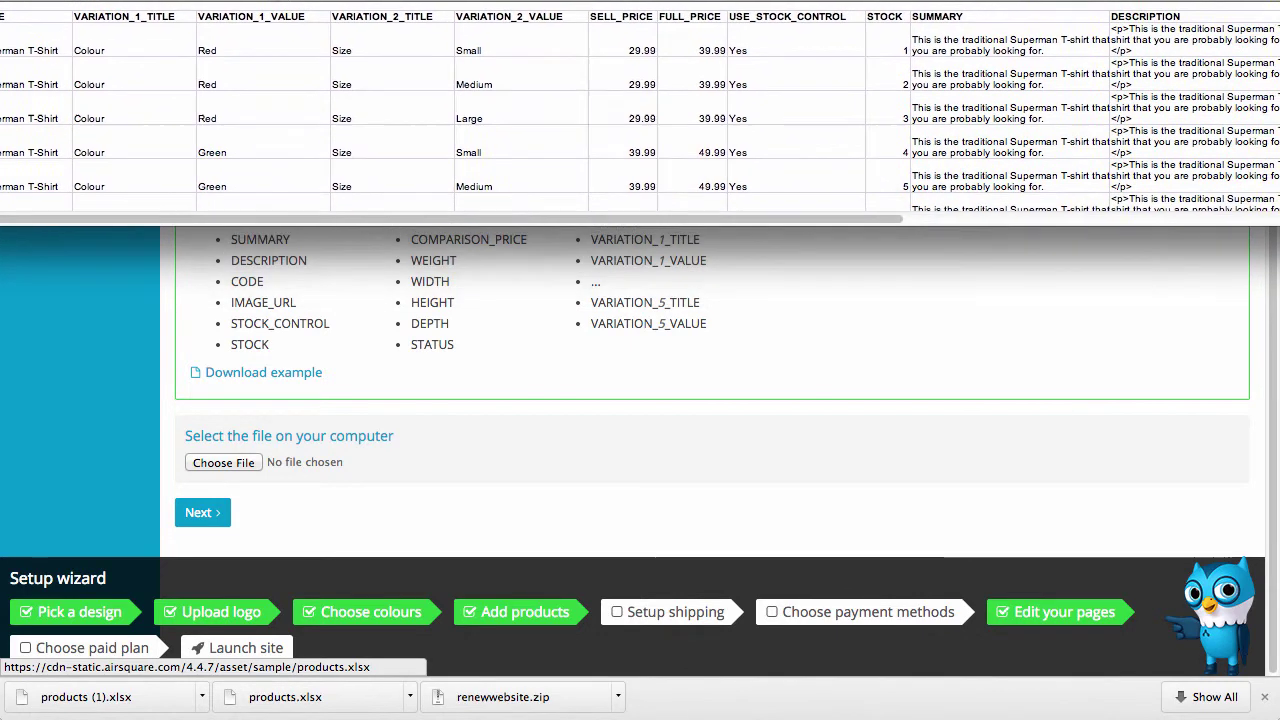
key("super+w")
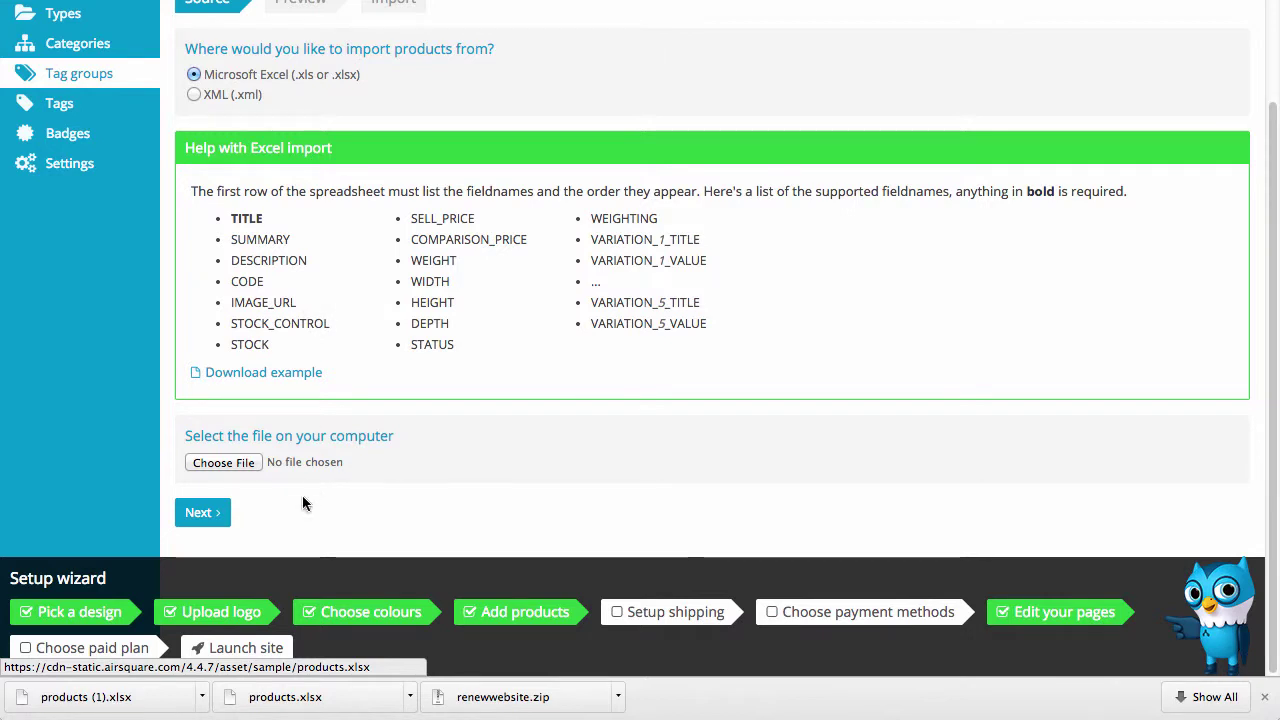
- Abandon the product import without saving and return to the products list
scroll(368, 468, "up", 3)
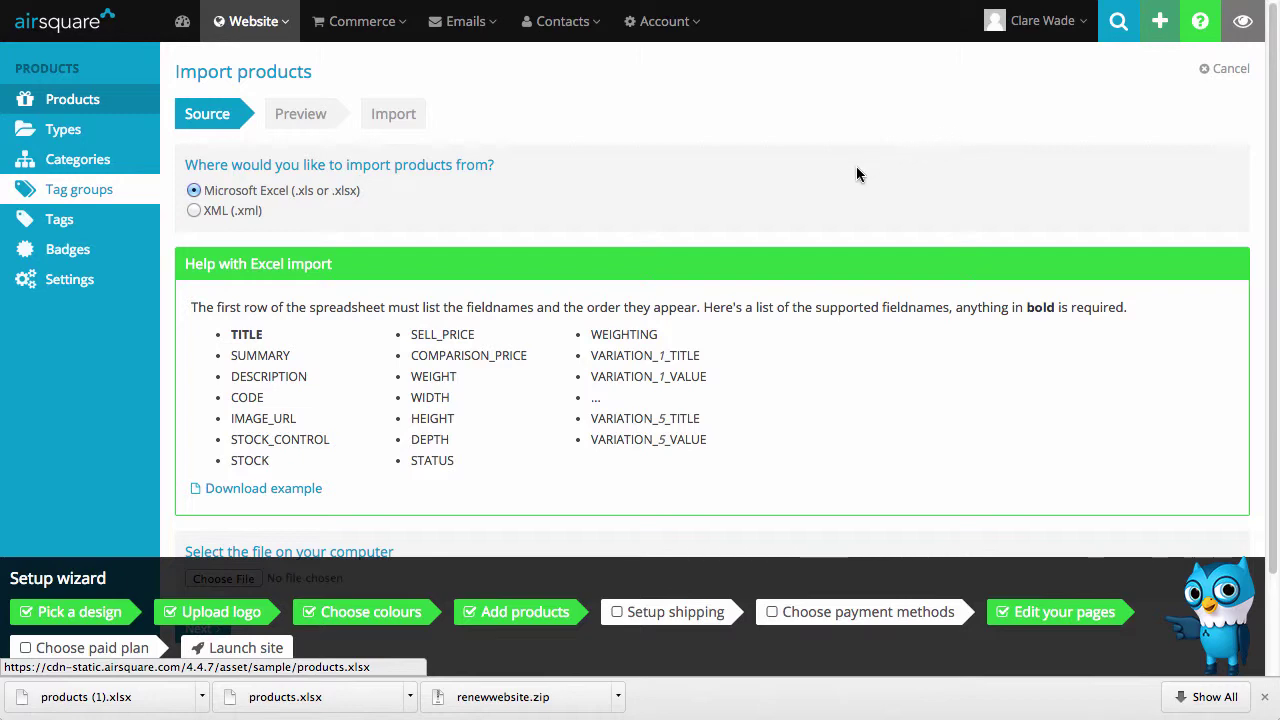
scroll(637, 254, "down", 1)
scroll(637, 260, "down", 3)
scroll(451, 490, "up", 3)
left_click(182, 21)
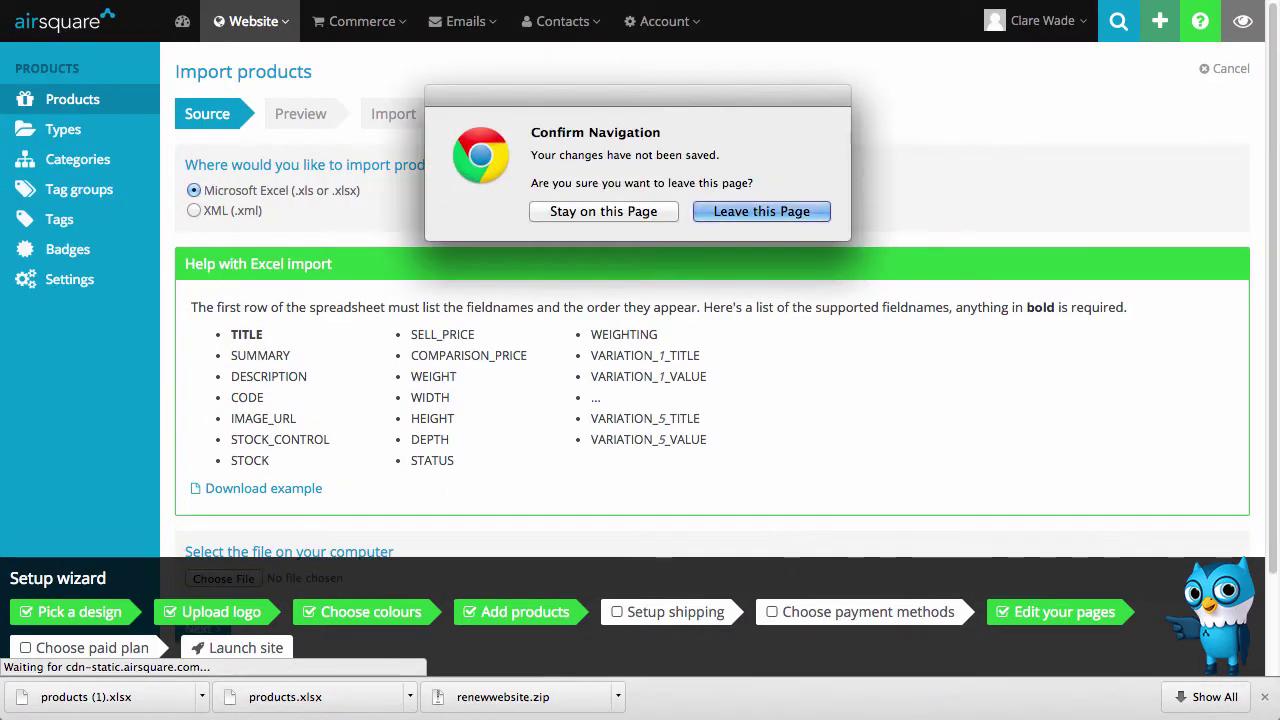
left_click(738, 214)
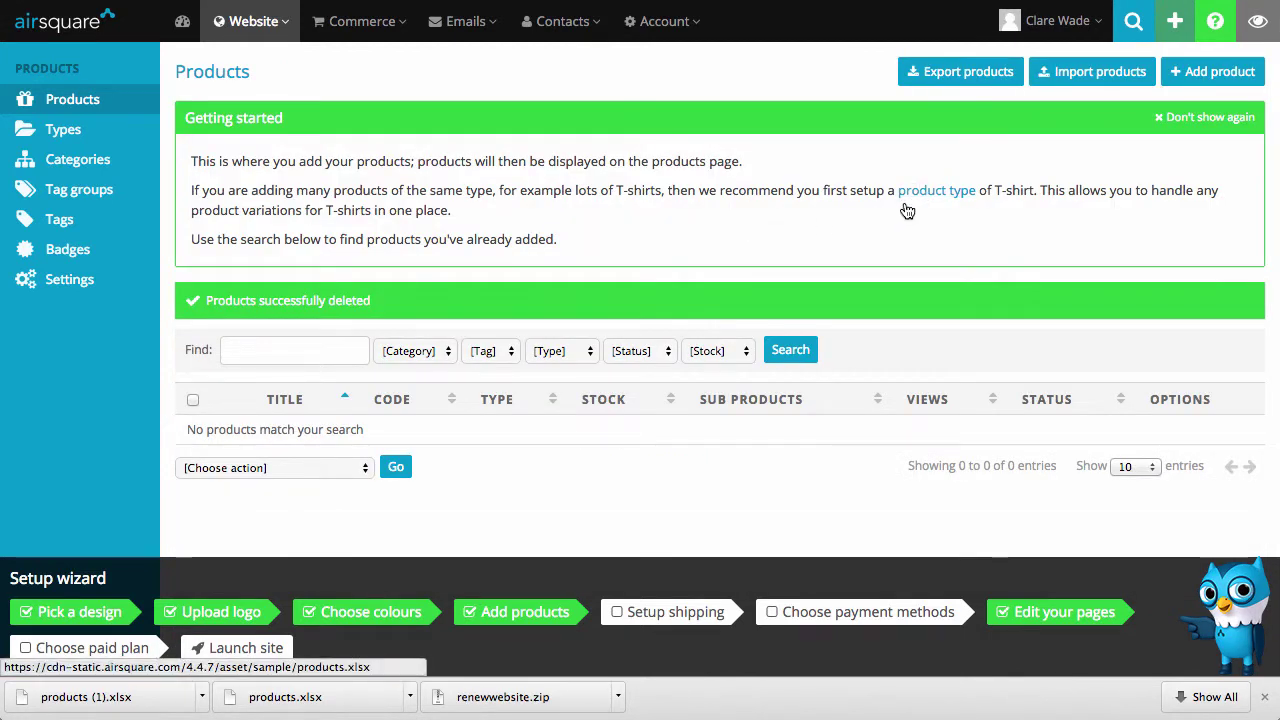
- Add a new product titled "Jacket" with variations set to Yes, and continue to its details
left_click(1220, 75)
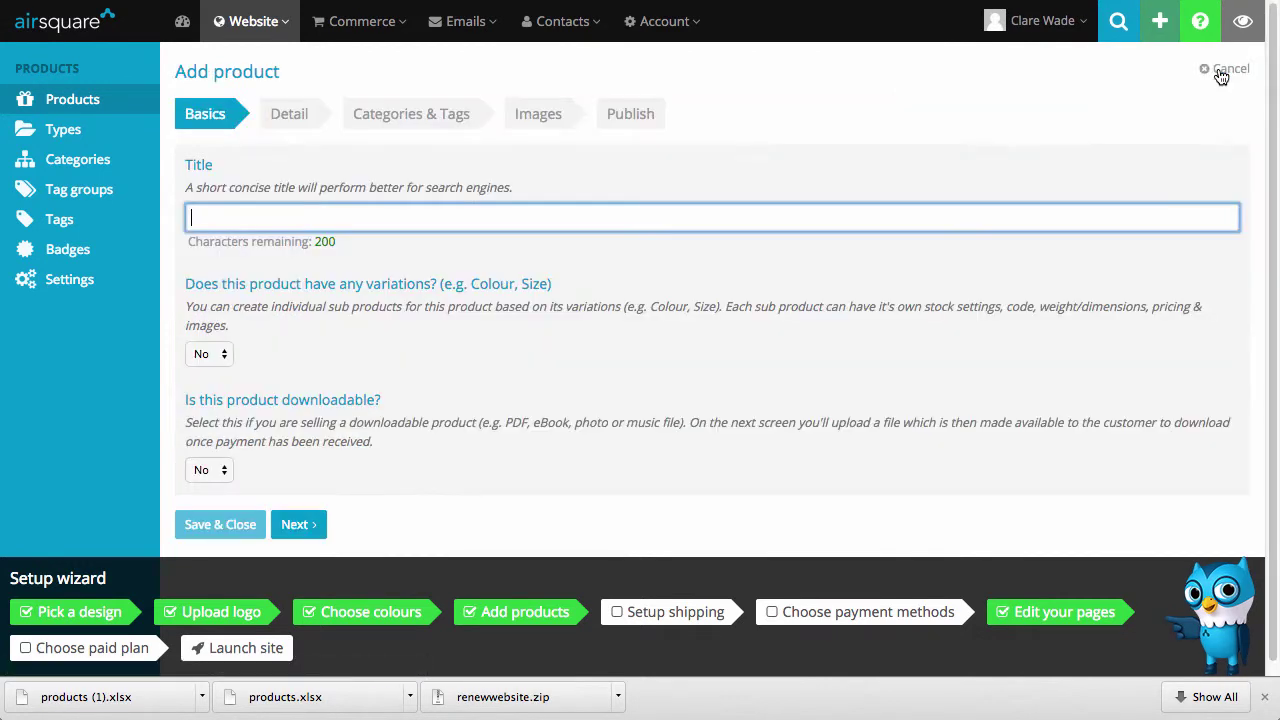
scroll(556, 288, "down", 1)
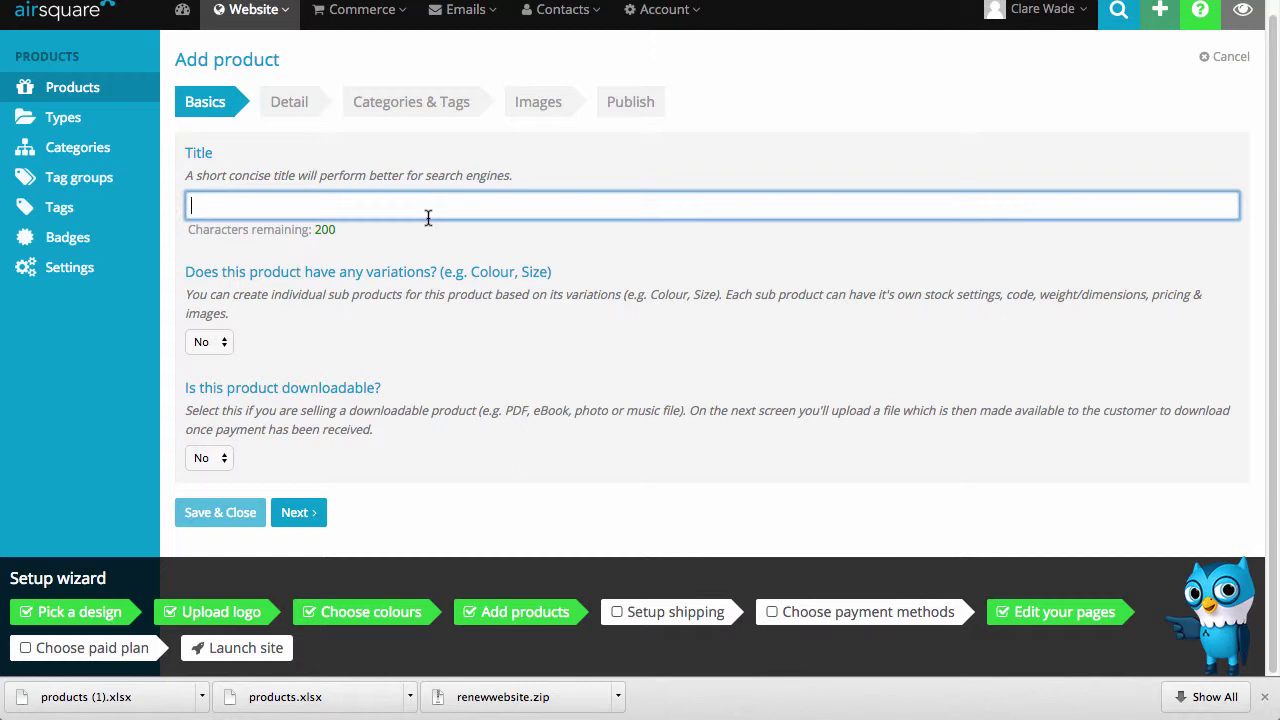
type("Jacket")
left_click(222, 342)
left_click(224, 355)
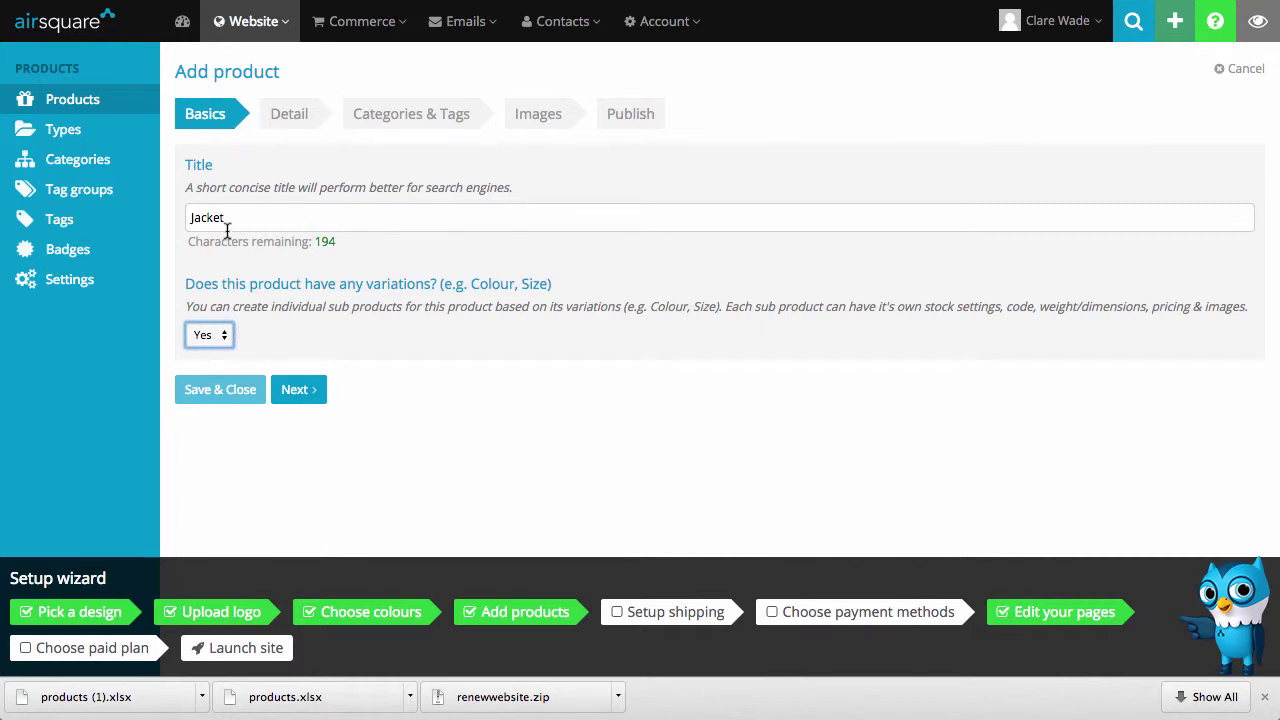
left_click(304, 393)
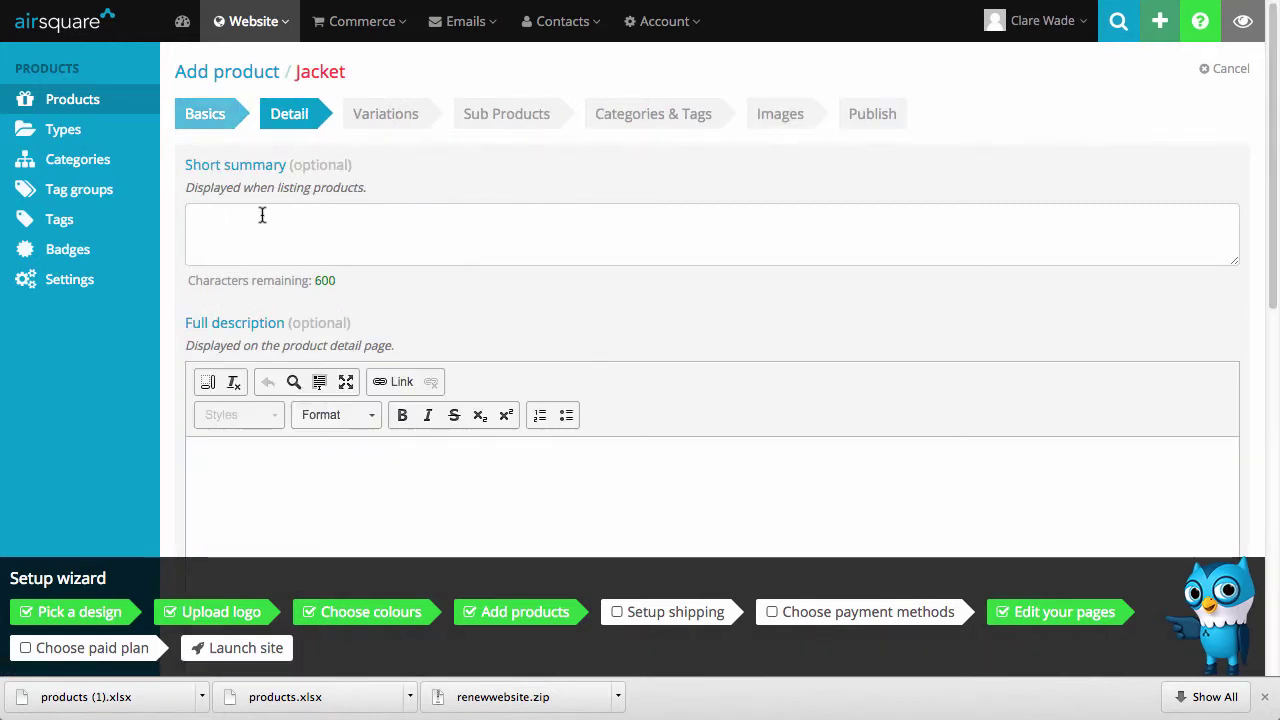
- Enter "Short Summary" as the Jacket product's short summary
left_click(262, 215)
type("Sh")
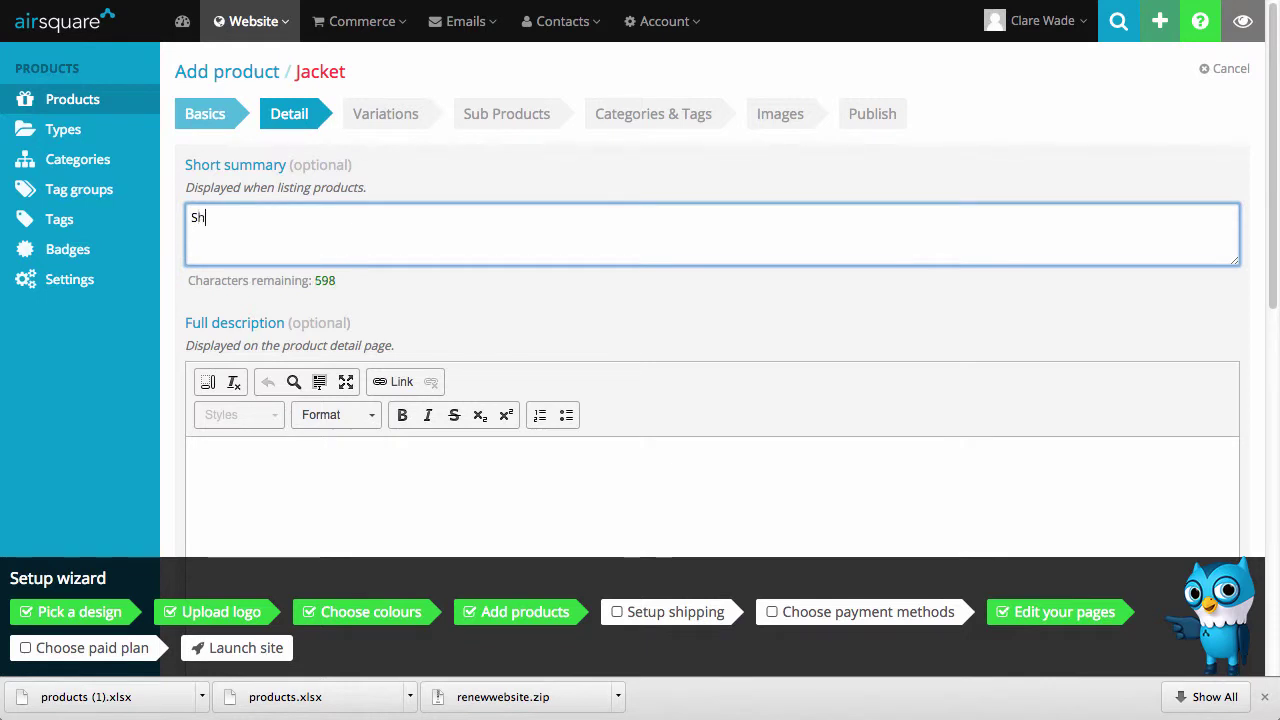
type("ort Summary")
- Enter "Full description goes here..." as the Jacket product's full description
scroll(304, 219, "down", 2)
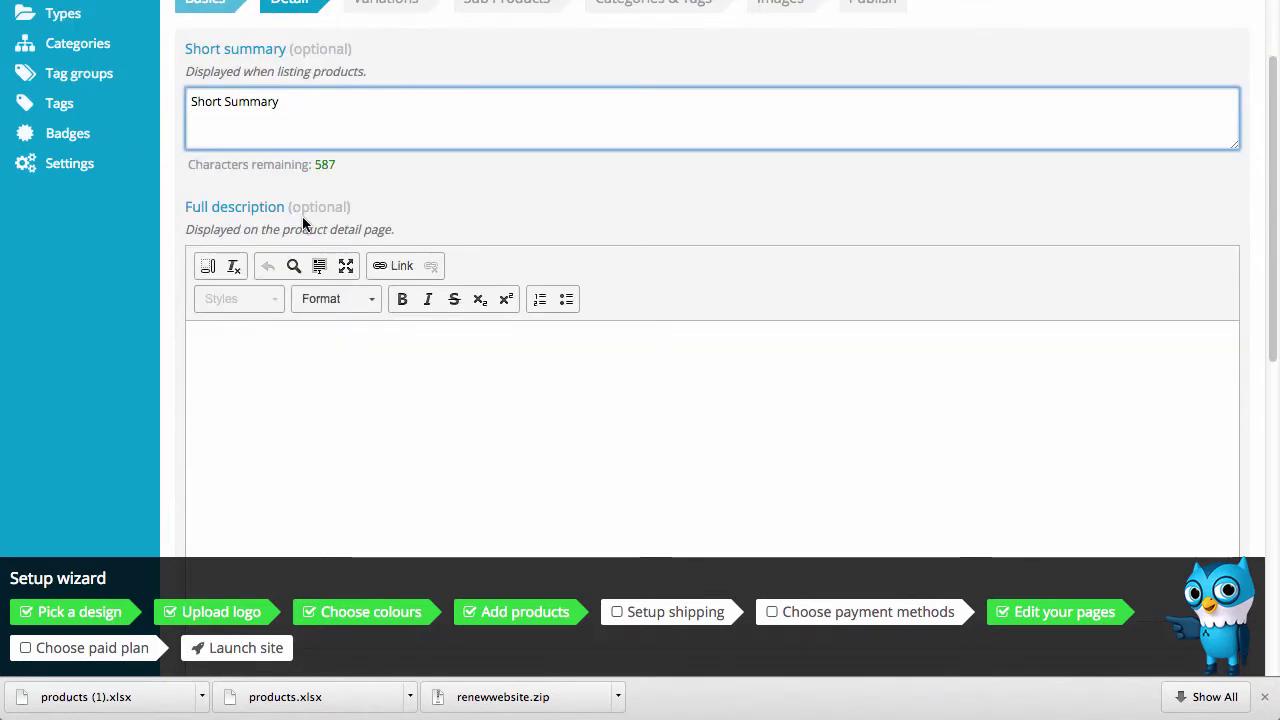
left_click(241, 345)
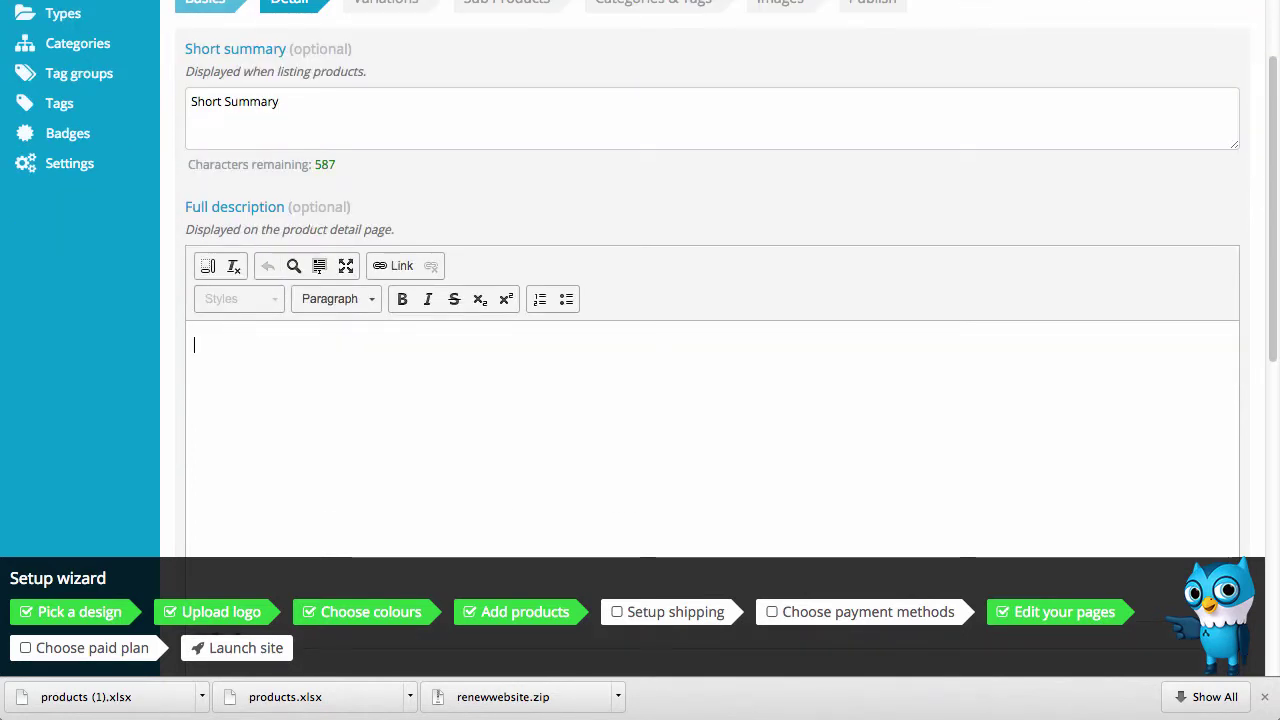
type("Full de")
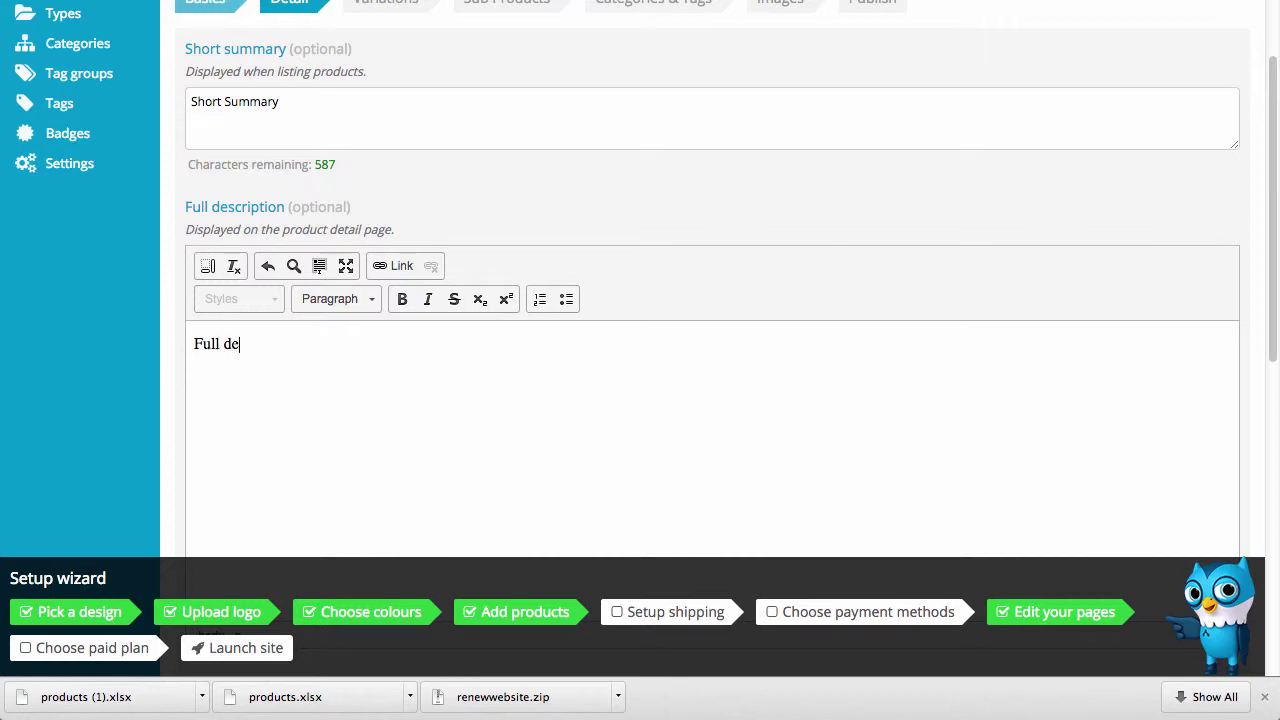
type("scription")
type("goes here...")
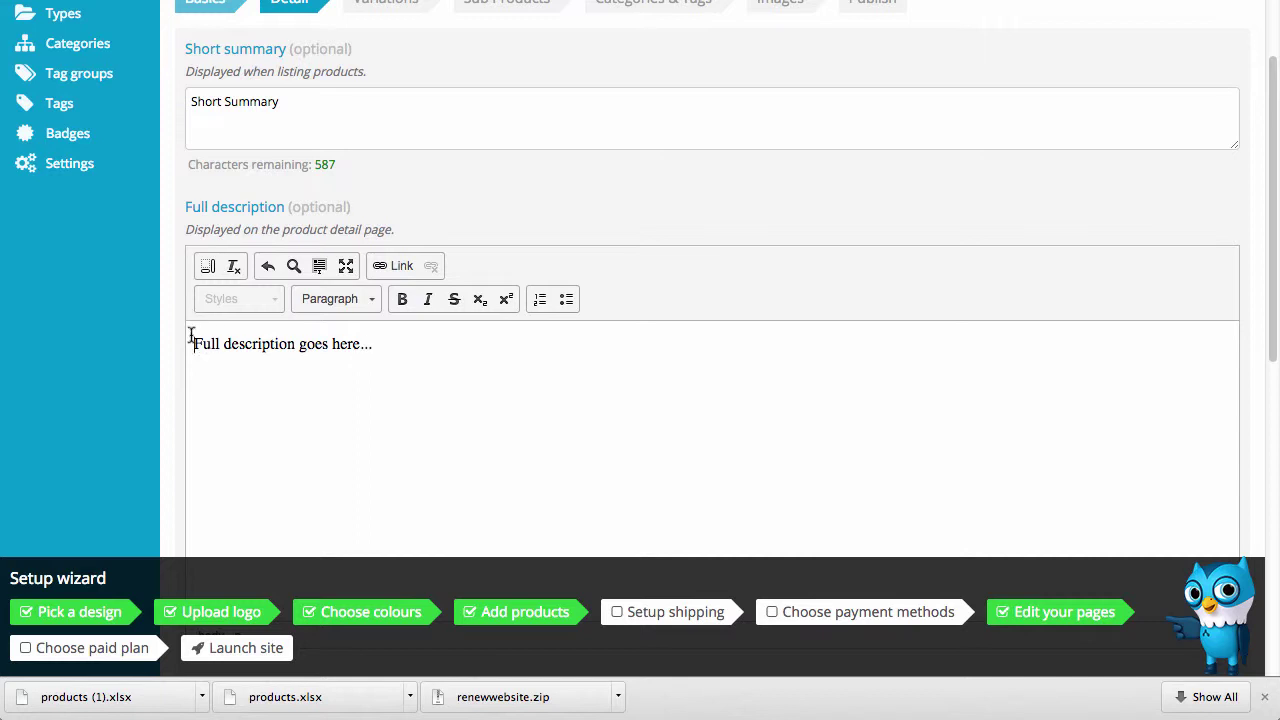
- Duplicate the line "Full description goes here..." as a second paragraph in the Jacket product's full description
left_click_drag(193, 343, 379, 346)
key("ctrl+c")
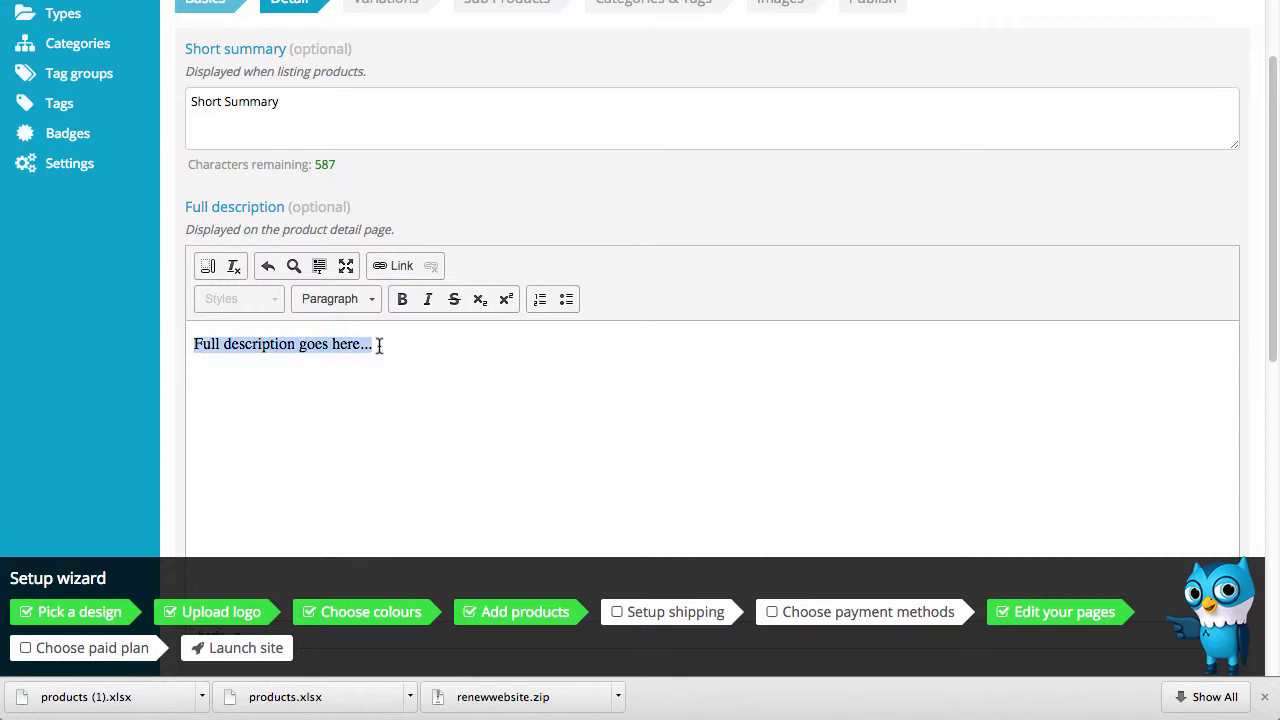
left_click(329, 391)
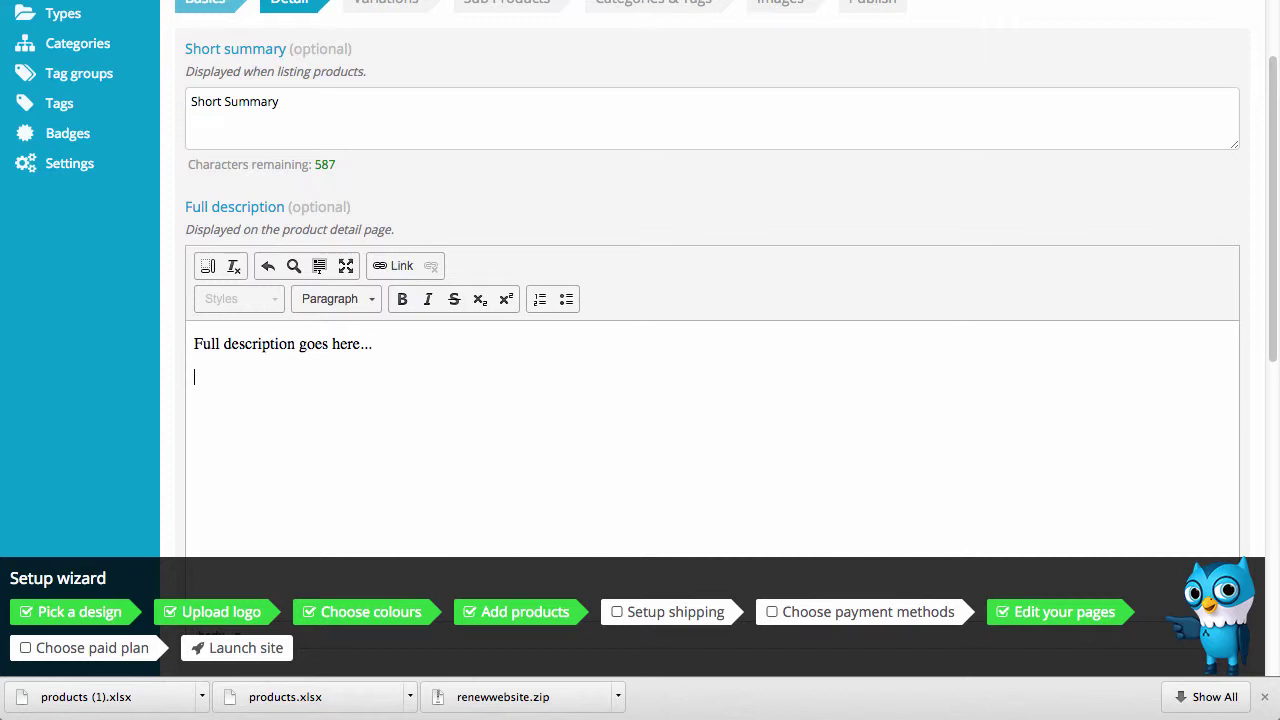
key("Return")
key("ctrl+v")
scroll(251, 406, "down", 5)
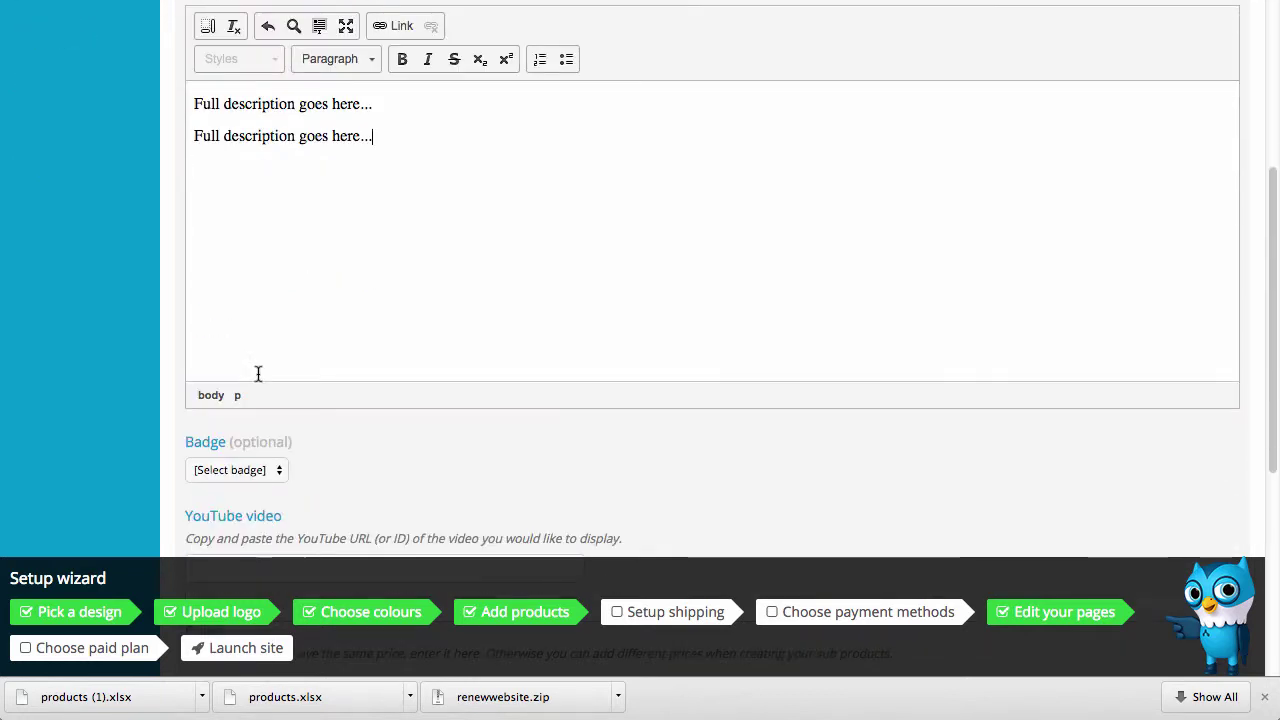
- View the paragraph formats available for the full description without changing the current one
scroll(325, 165, "up", 1)
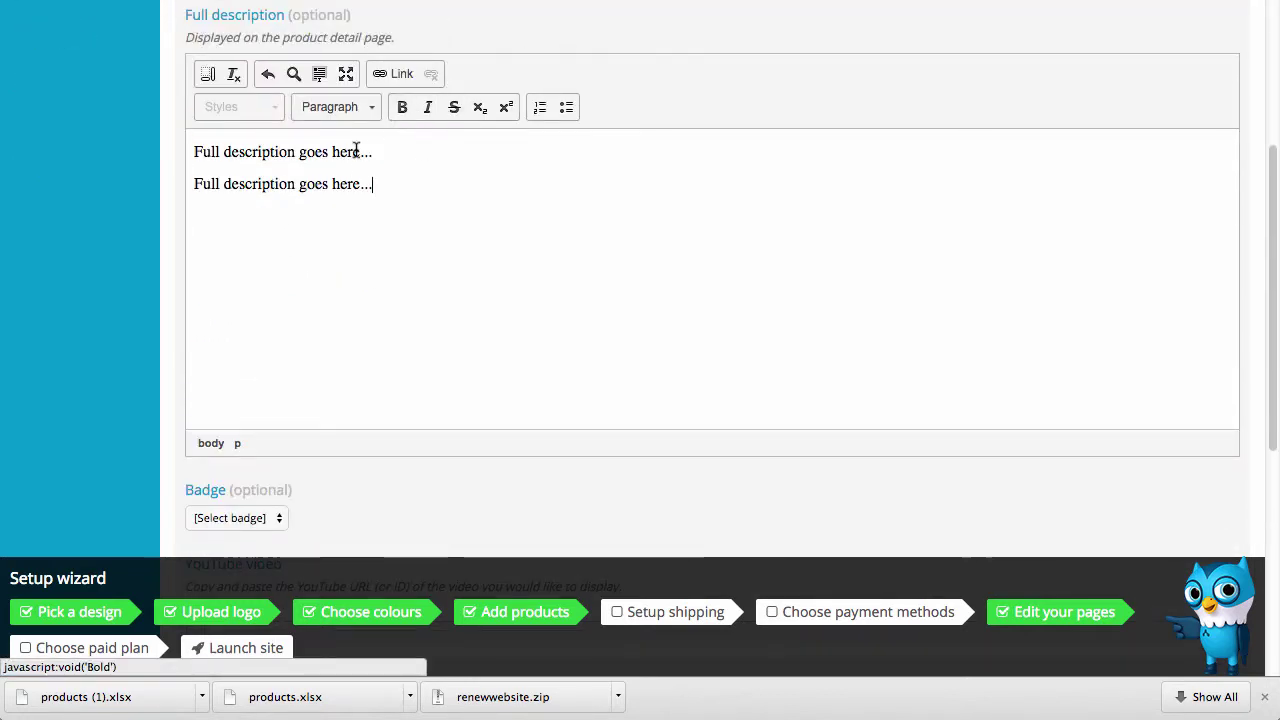
left_click(366, 110)
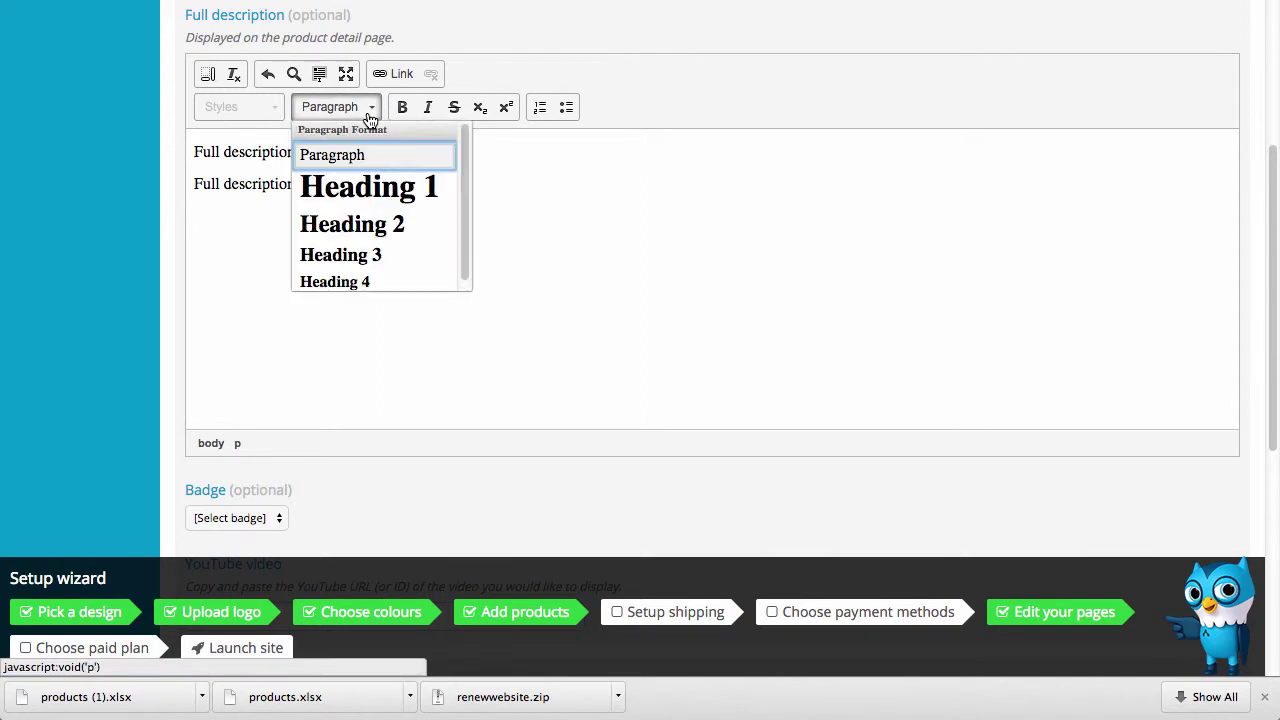
left_click(528, 177)
scroll(323, 263, "up", 2)
scroll(317, 263, "down", 1)
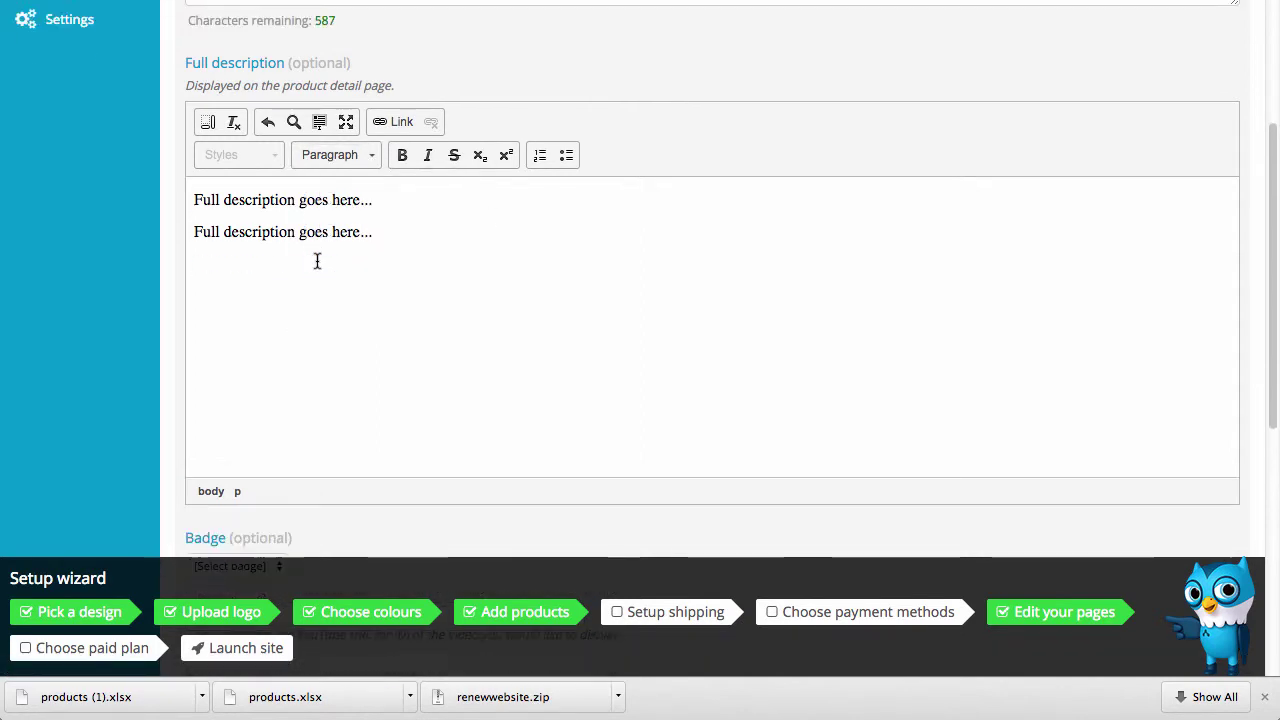
- Review the remaining detail fields, checking the badge choices and the YouTube video field
scroll(328, 268, "down", 6)
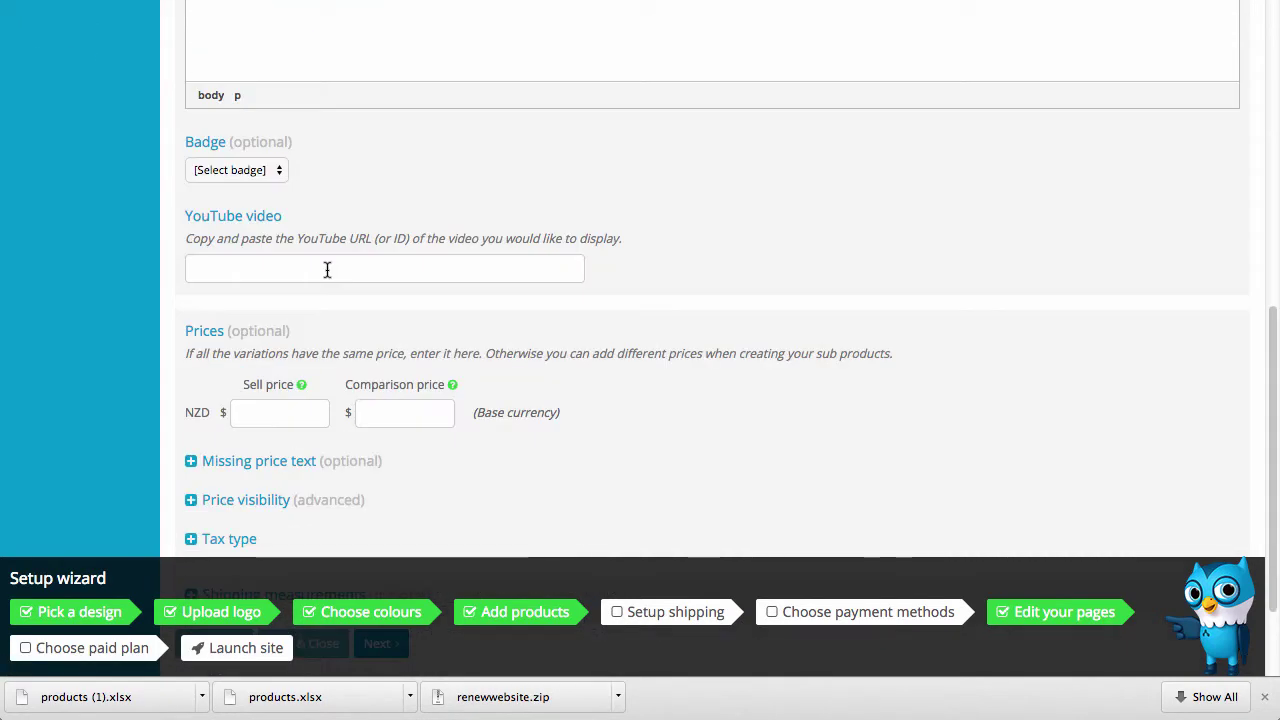
scroll(319, 148, "up", 1)
scroll(322, 184, "up", 4)
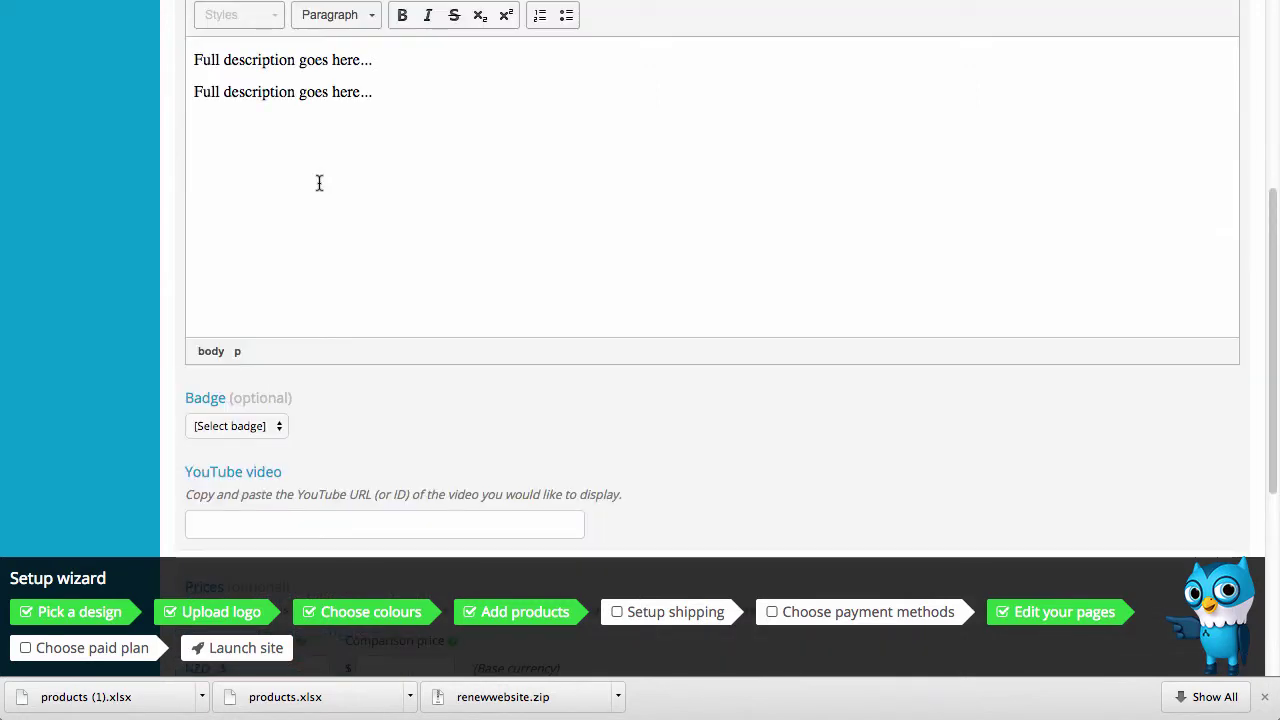
scroll(245, 292, "up", 3)
scroll(280, 440, "down", 3)
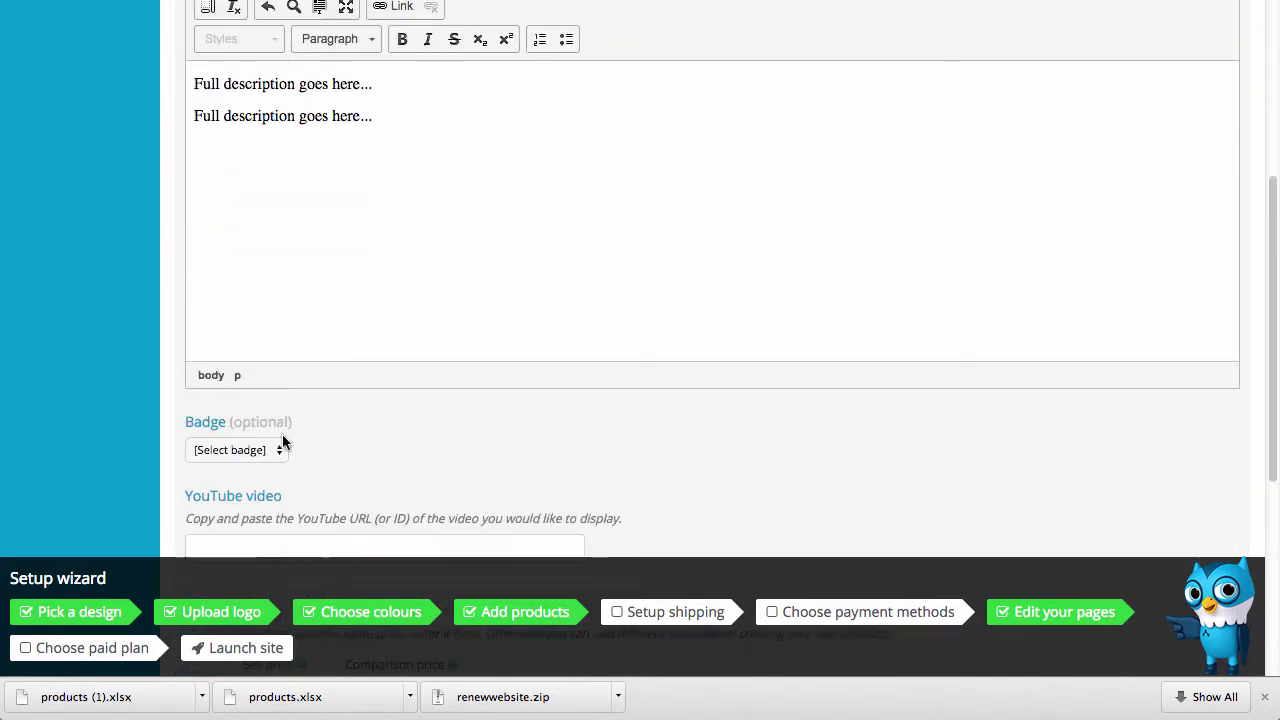
scroll(270, 400, "up", 5)
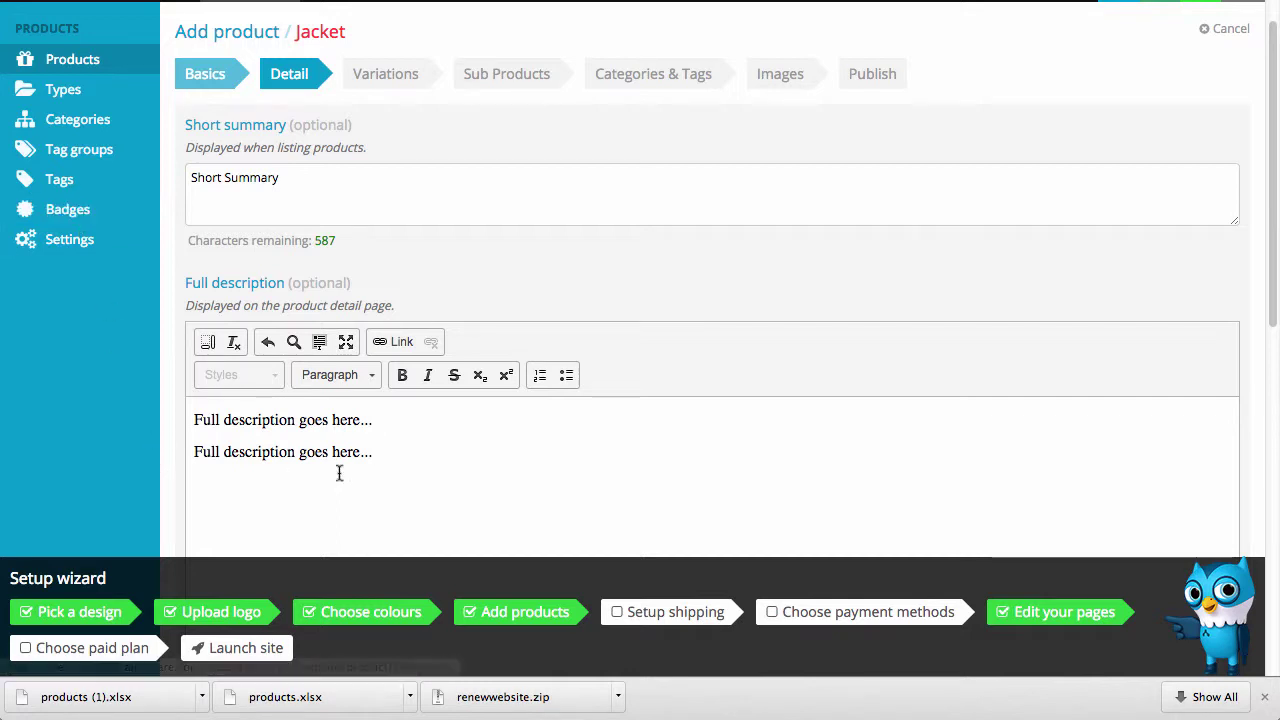
scroll(465, 443, "down", 1)
scroll(465, 443, "down", 5)
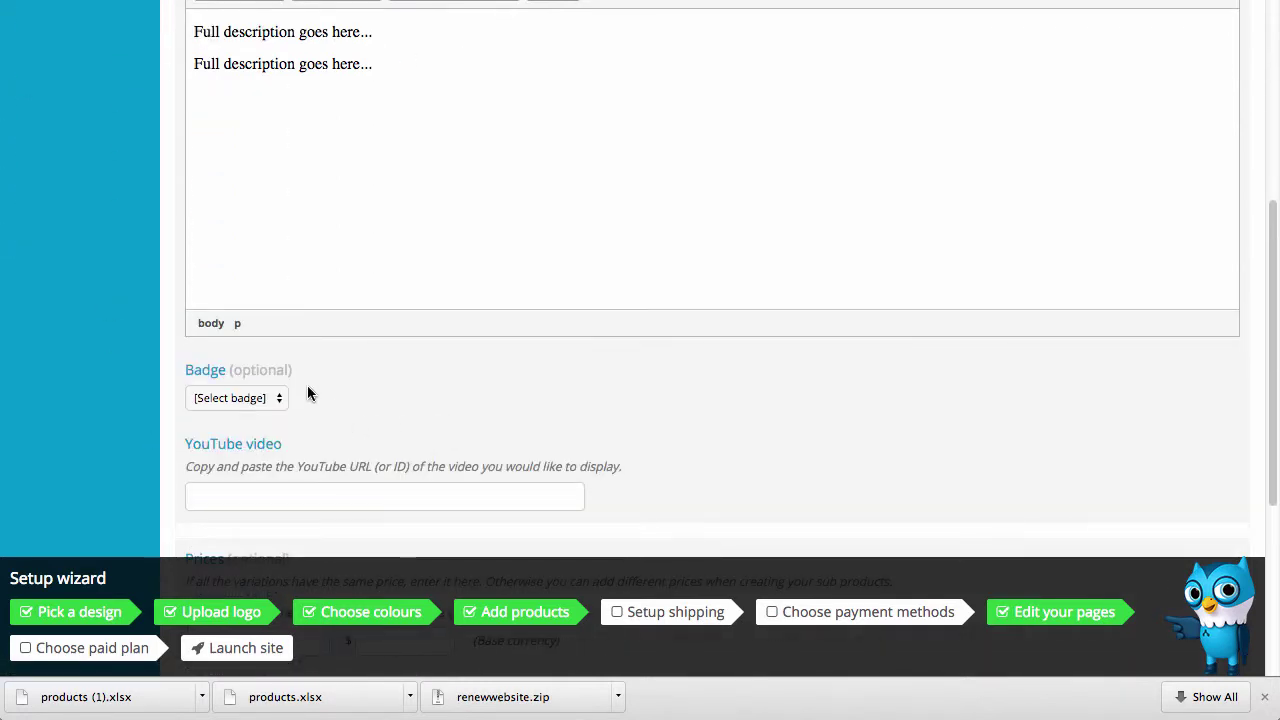
left_click(284, 398)
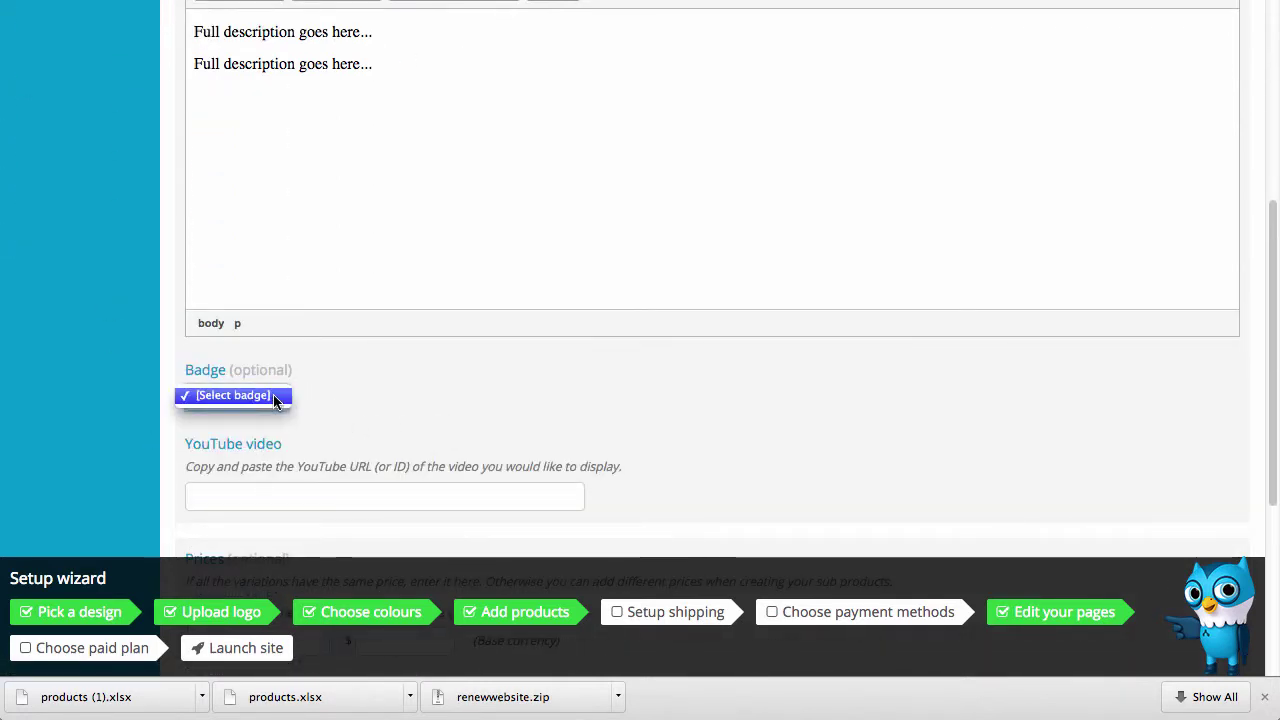
left_click(276, 397)
scroll(385, 366, "down", 3)
scroll(385, 305, "down", 1)
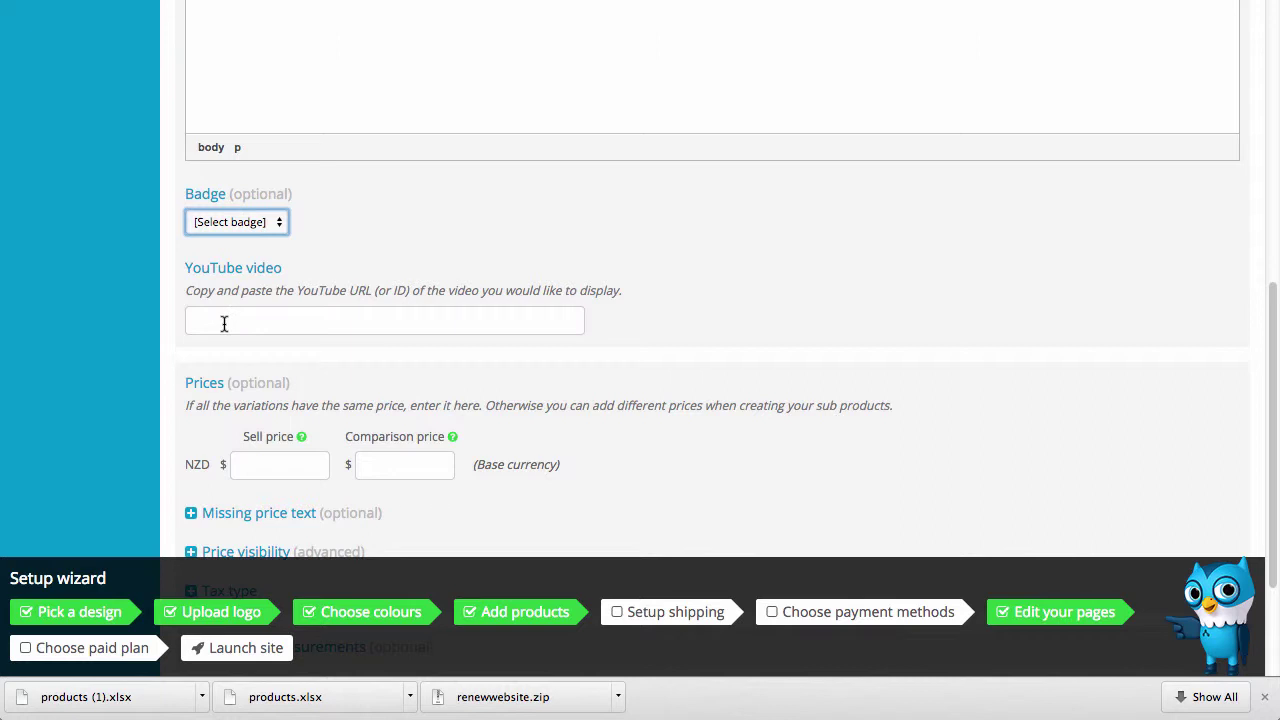
scroll(340, 317, "up", 1)
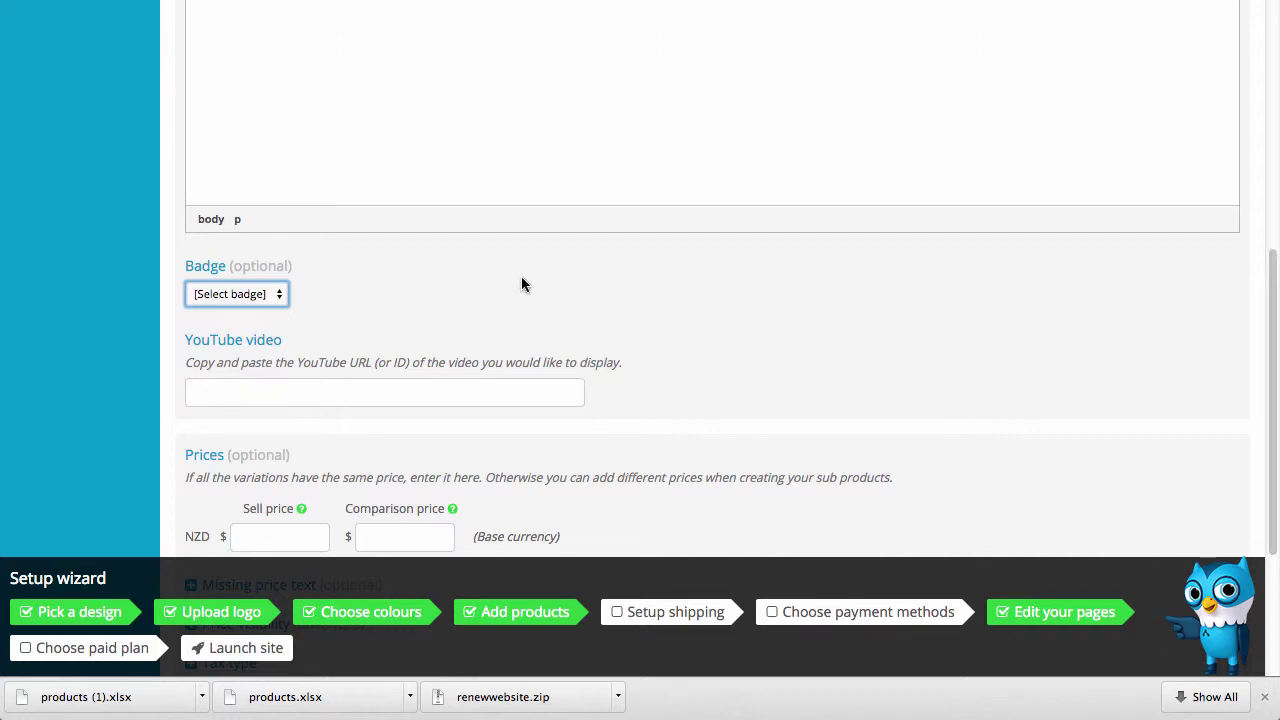
- Set the Jacket's sell price to 150 NZD and its comparison price to 200 NZD
scroll(521, 285, "down", 3)
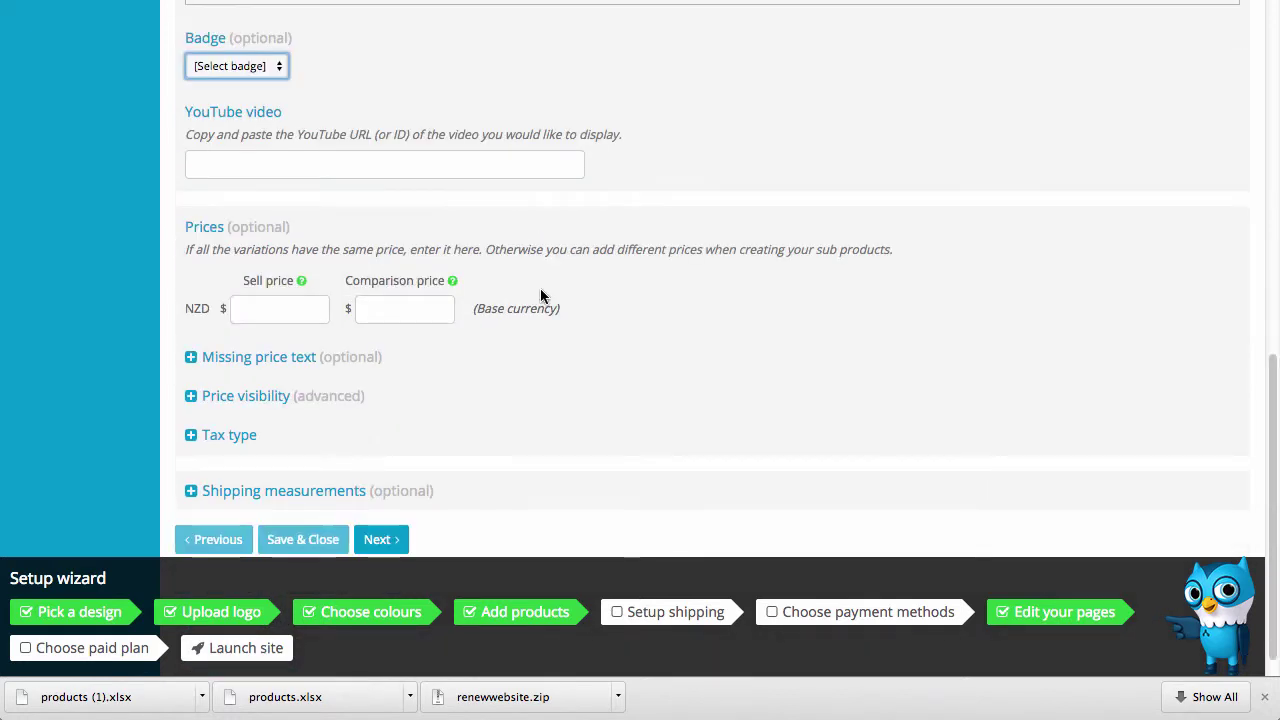
left_click(252, 310)
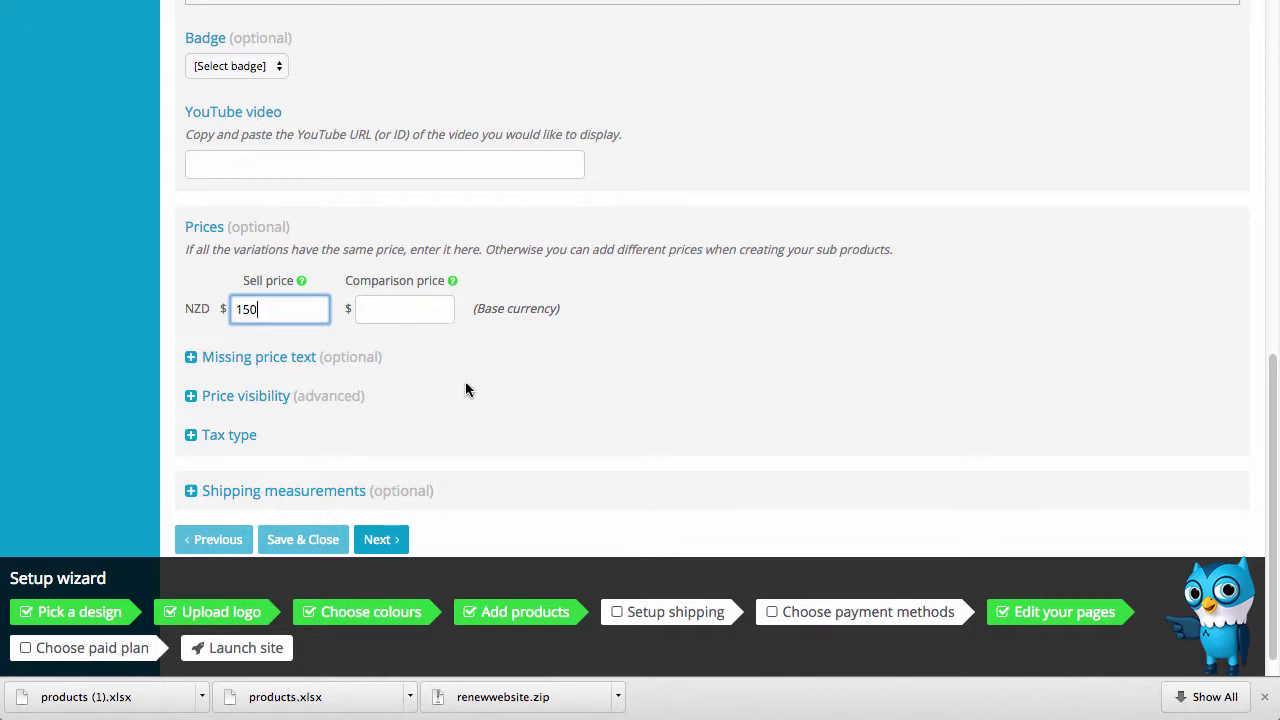
scroll(465, 389, "down", 1)
left_click(414, 283)
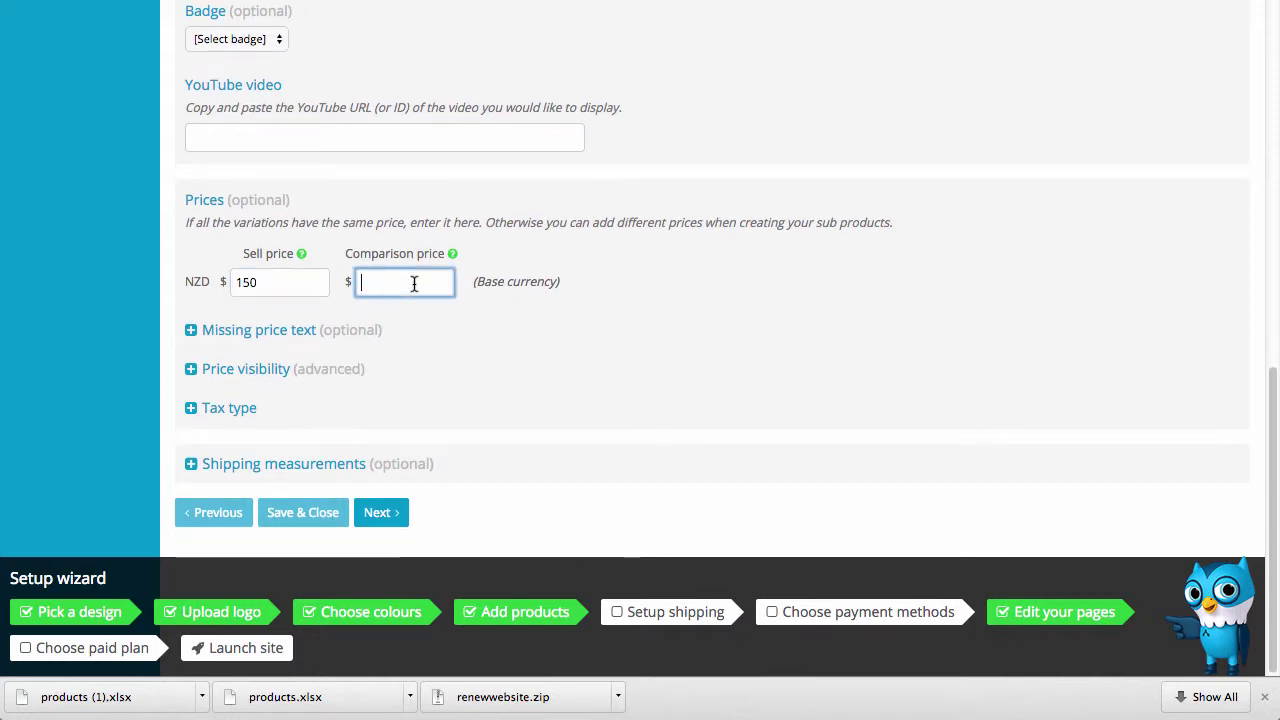
type("200")
- Expand the missing price text and price visibility options and review them
left_click(238, 330)
scroll(426, 355, "down", 1)
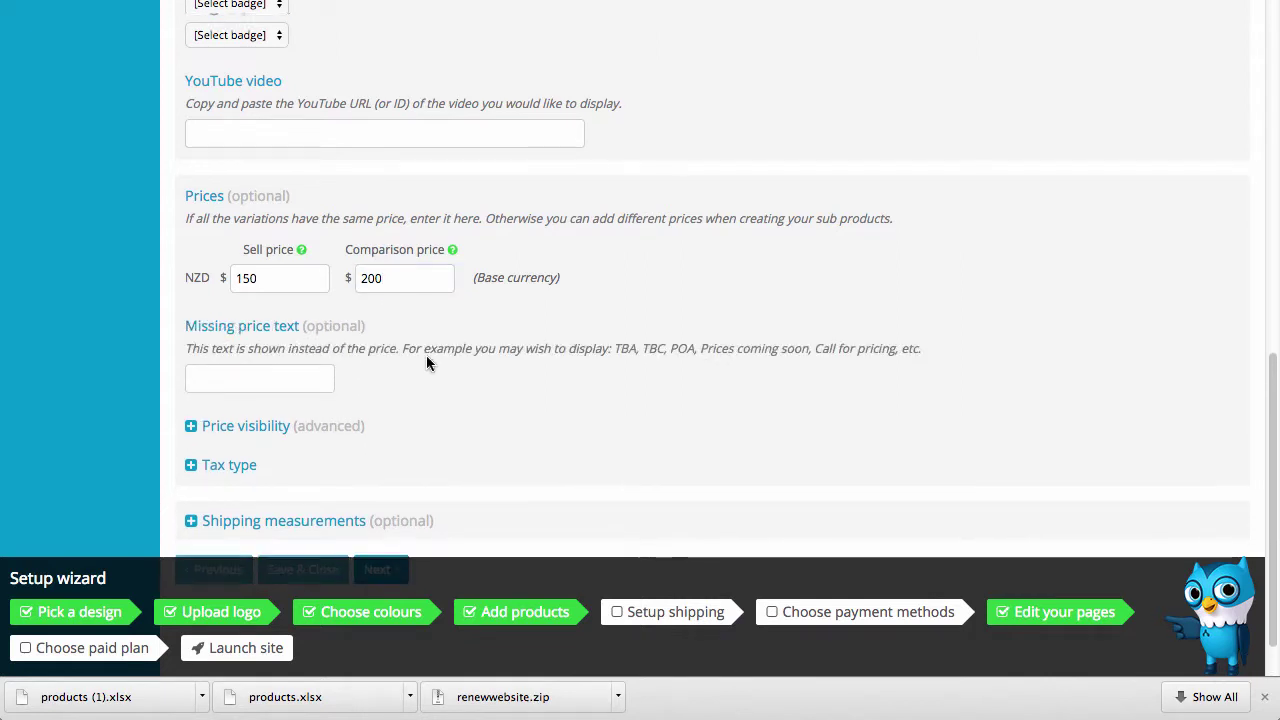
left_click(259, 376)
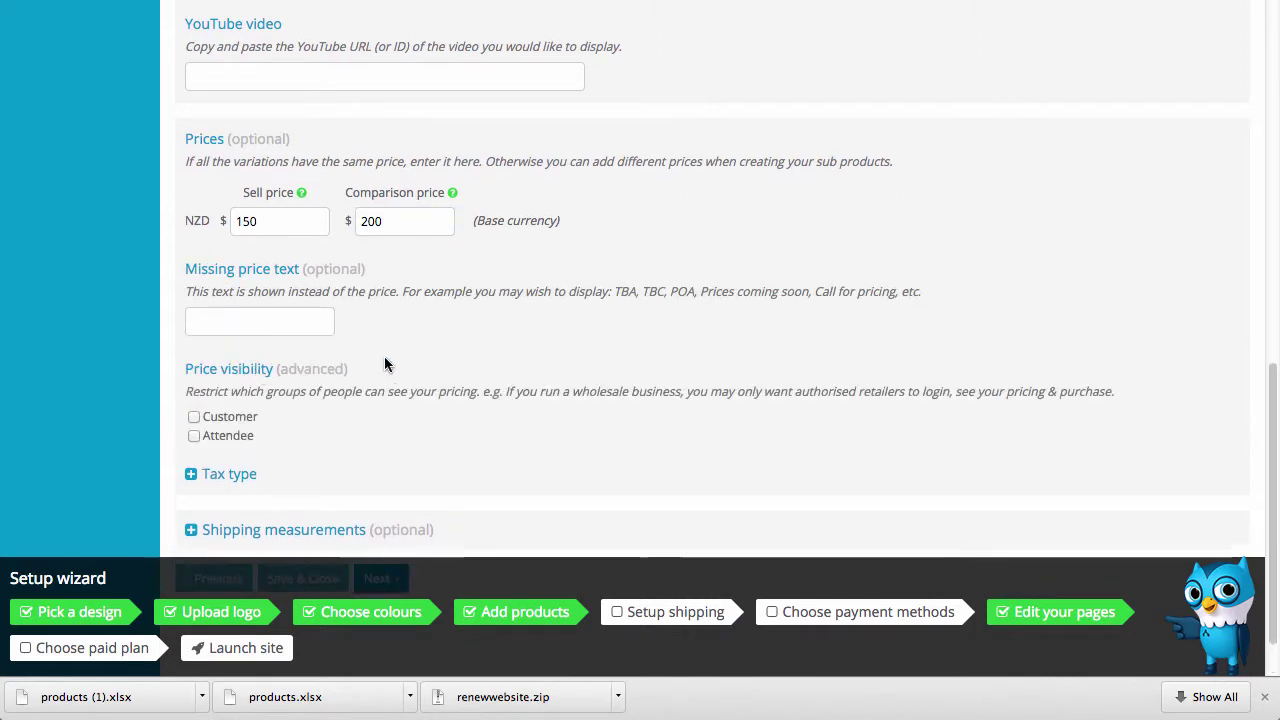
scroll(383, 362, "down", 1)
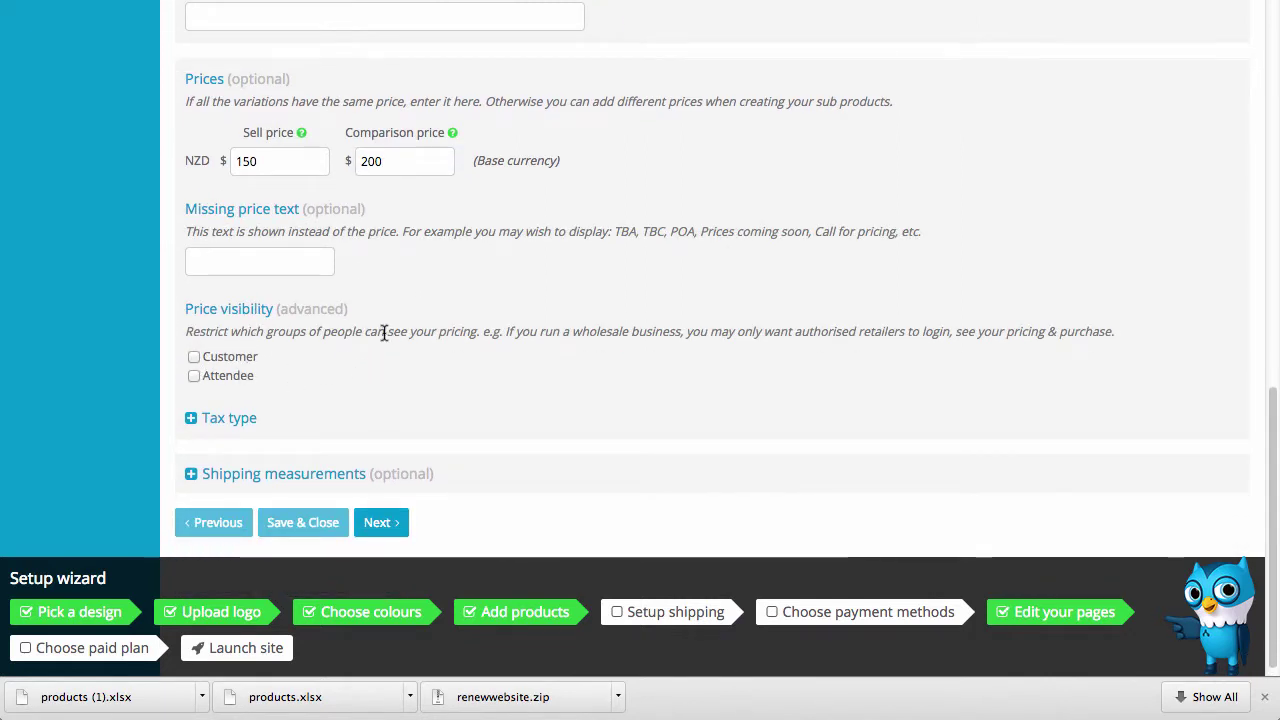
scroll(377, 335, "down", 1)
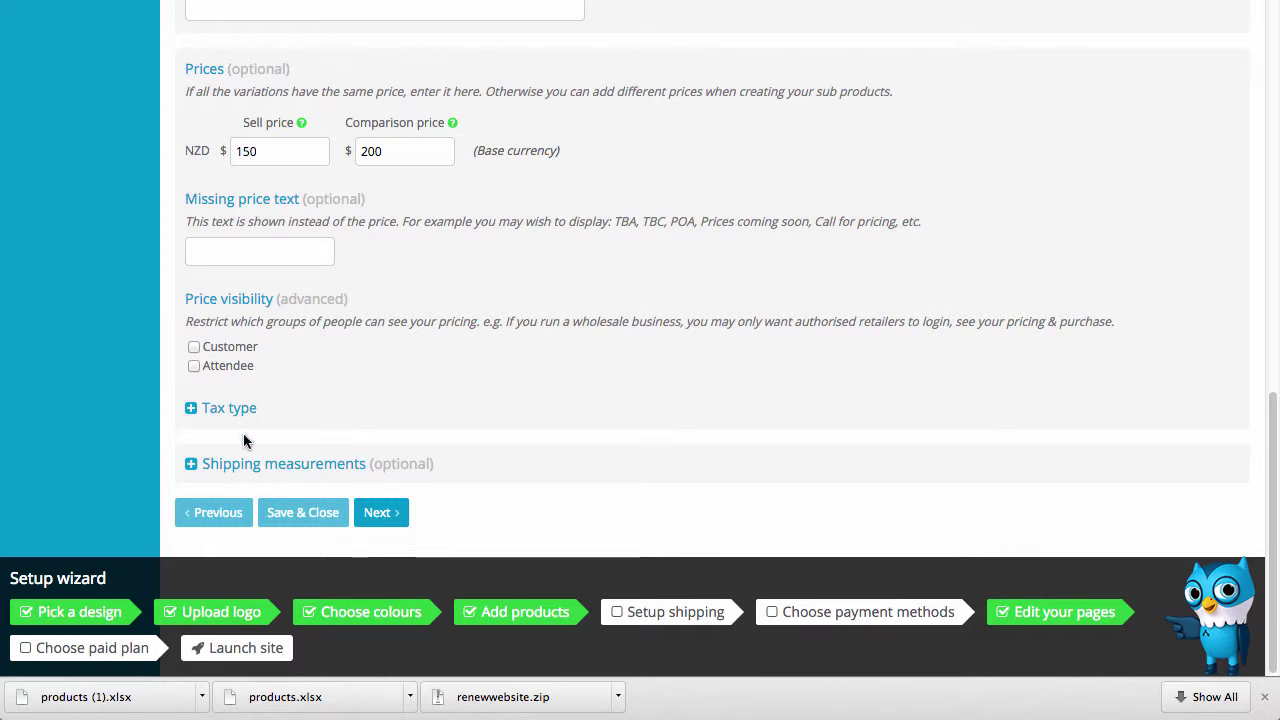
- Expand the optional shipping measurements, leave them unfilled, and continue to the product's variations
left_click(248, 467)
scroll(430, 390, "down", 2)
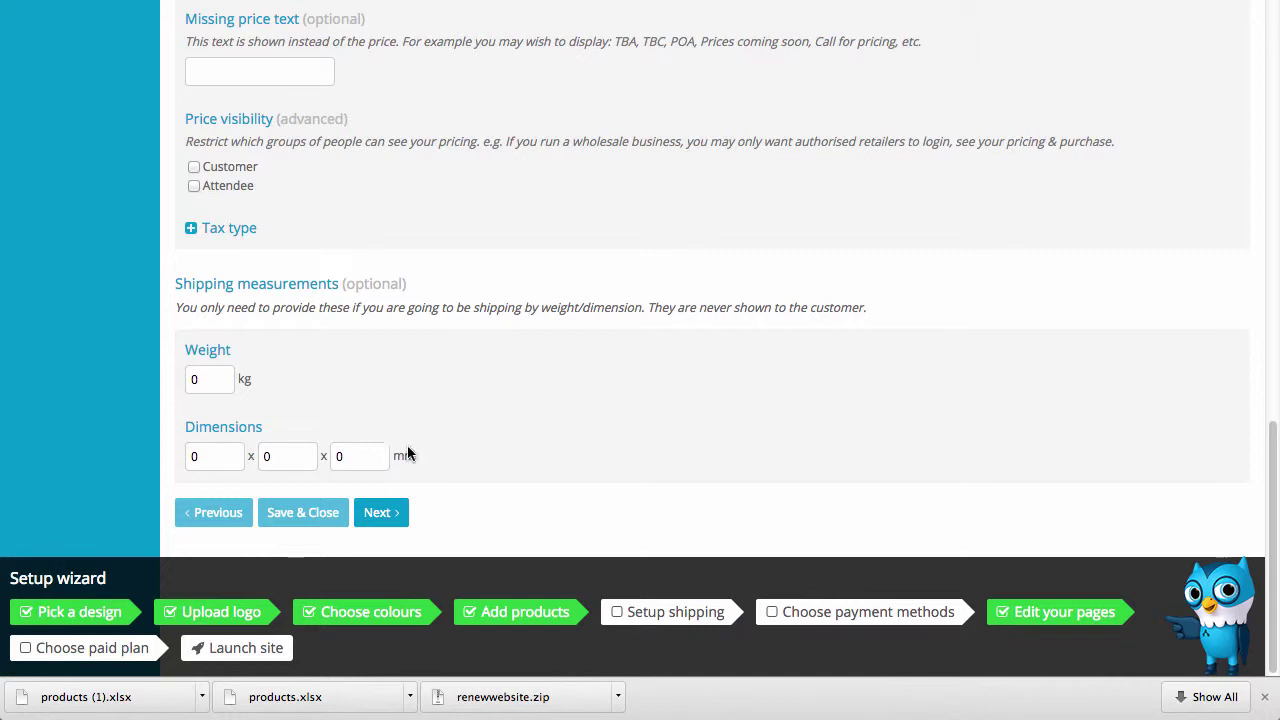
left_click(381, 513)
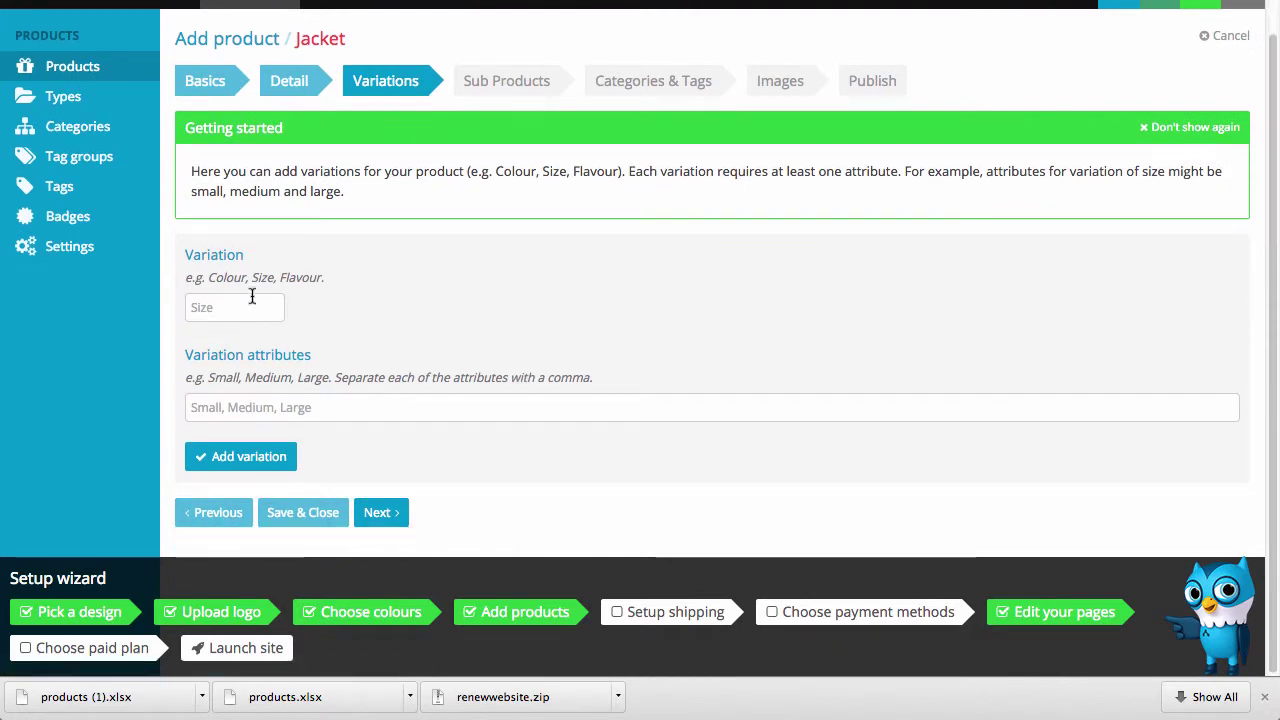
- Add a "Size" variation with the attributes 10, 12 and 14
left_click(250, 302)
type("Size")
left_click(210, 407)
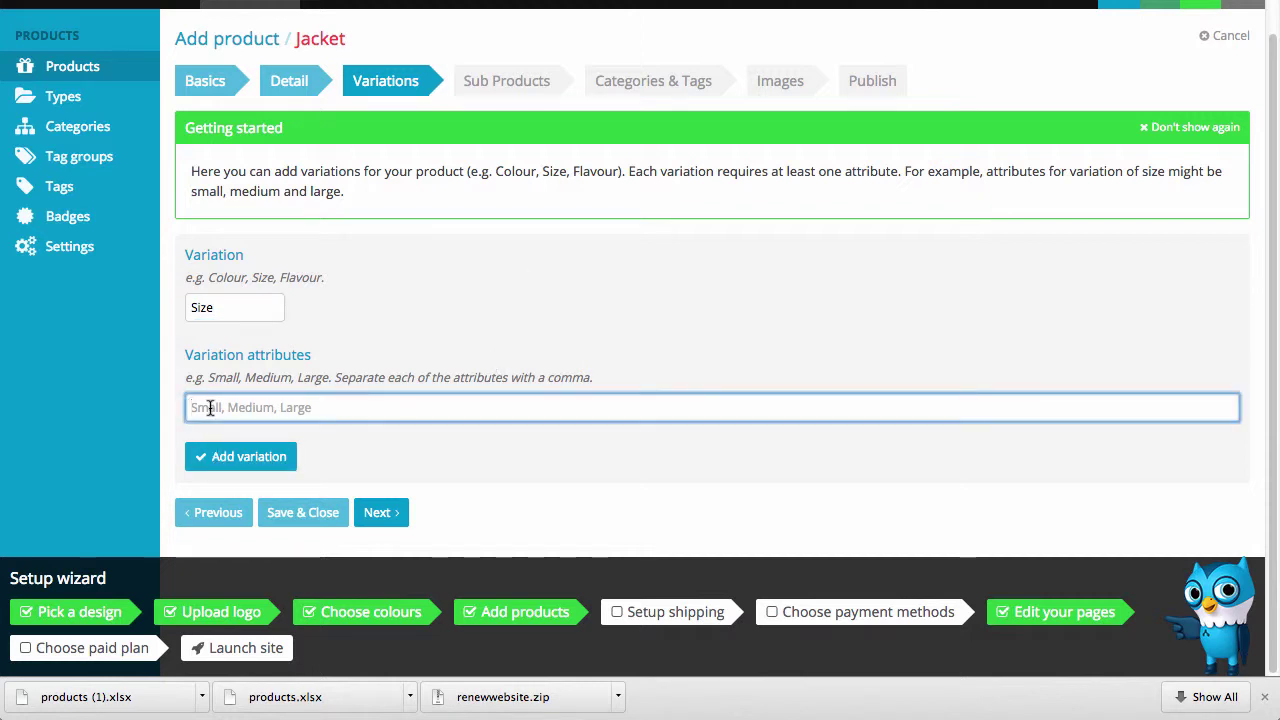
type("10, 12 ,14")
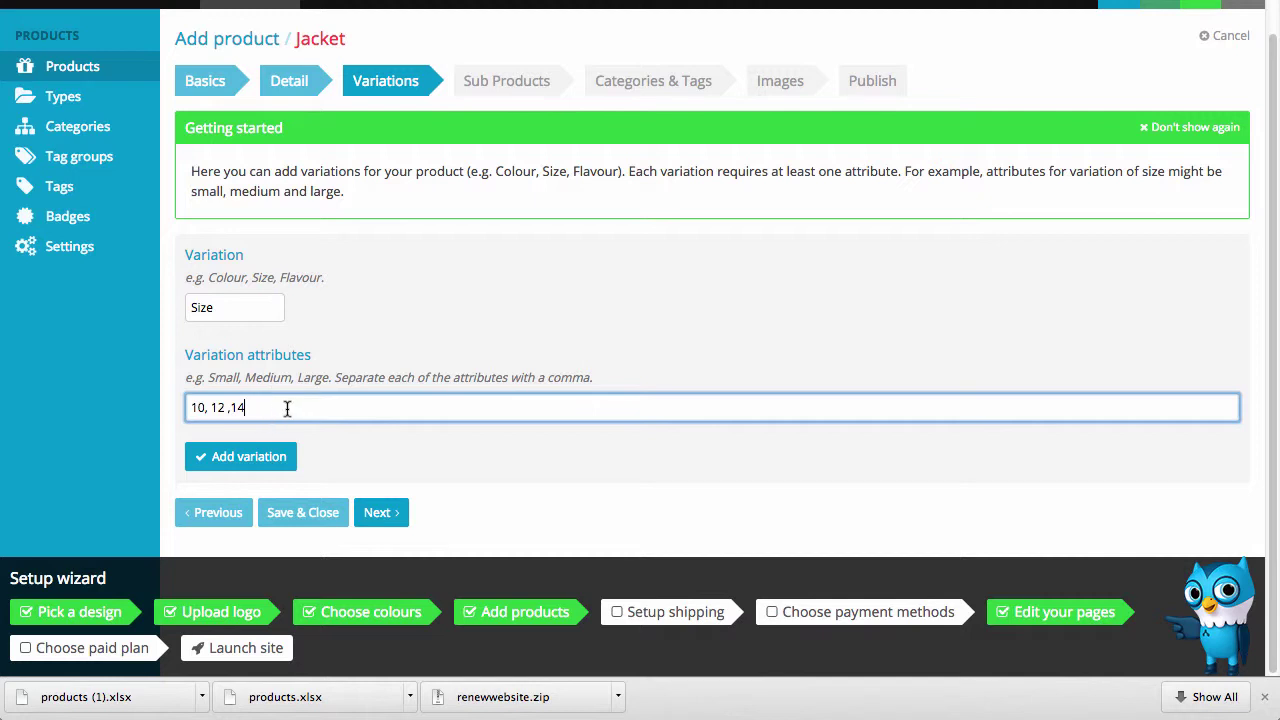
left_click(270, 466)
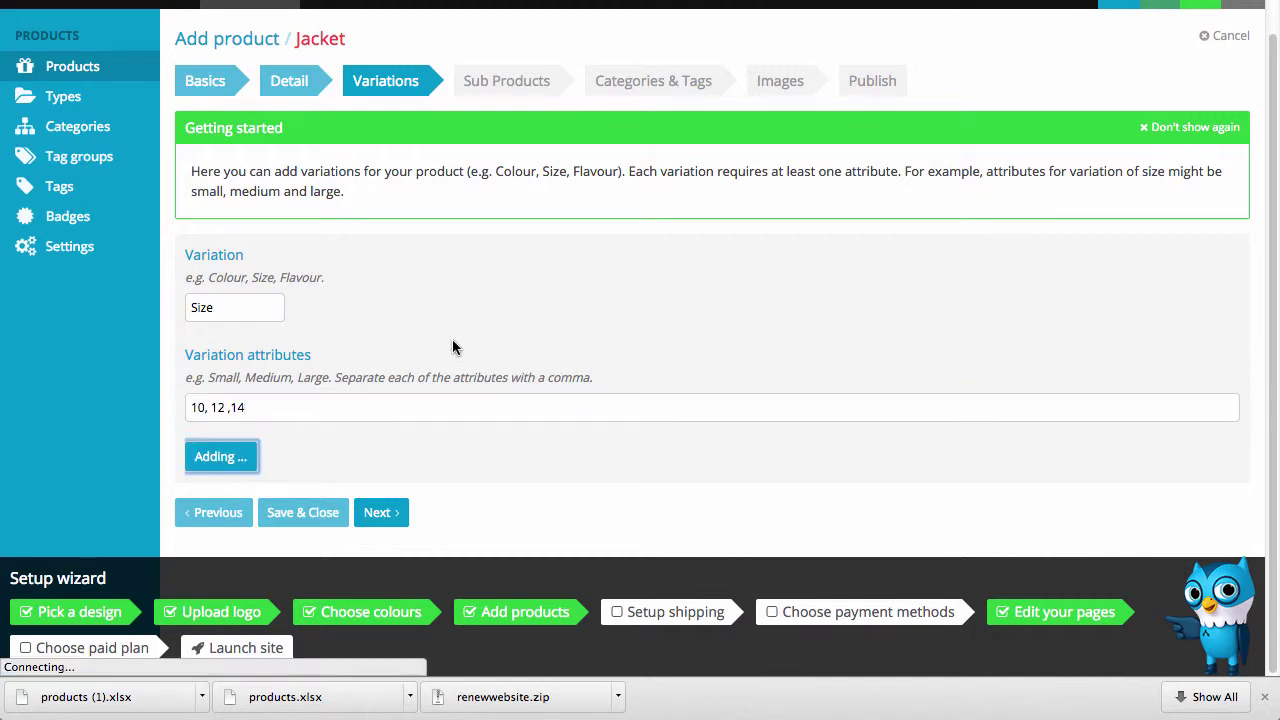
- Add a "Colour" variation with the attributes Brown and Black
scroll(452, 340, "down", 4)
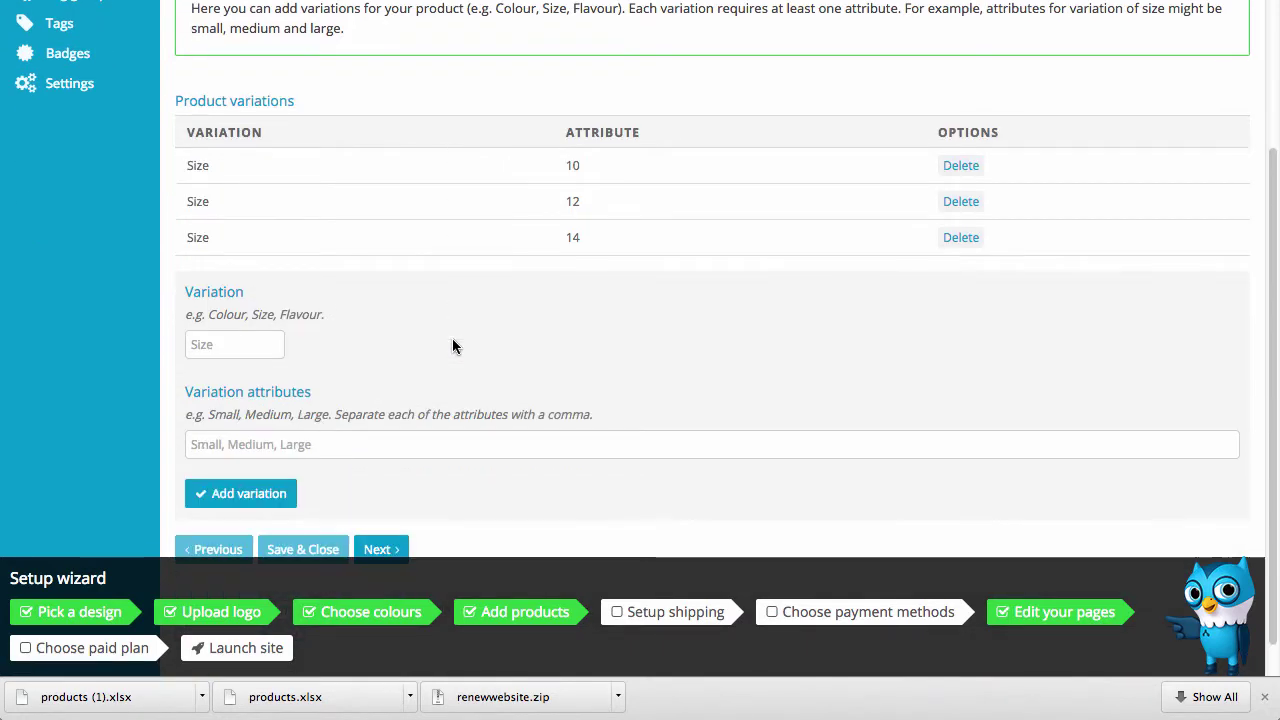
left_click(244, 343)
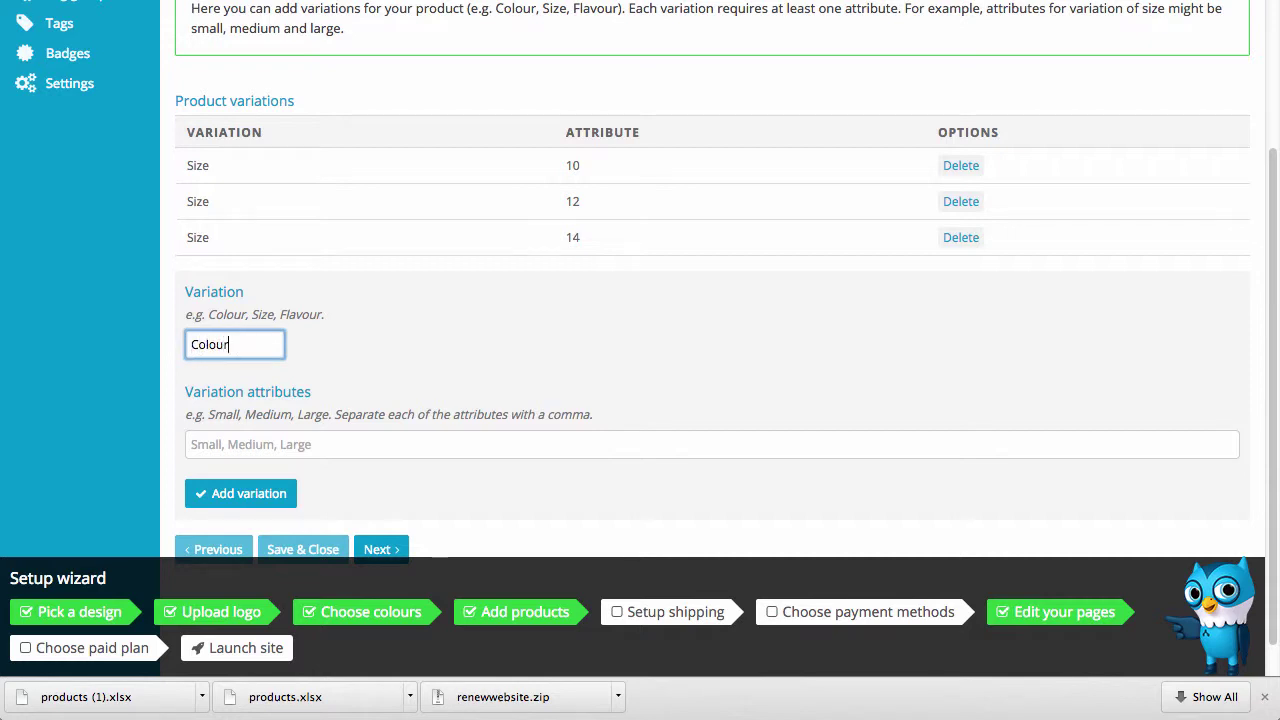
left_click(219, 449)
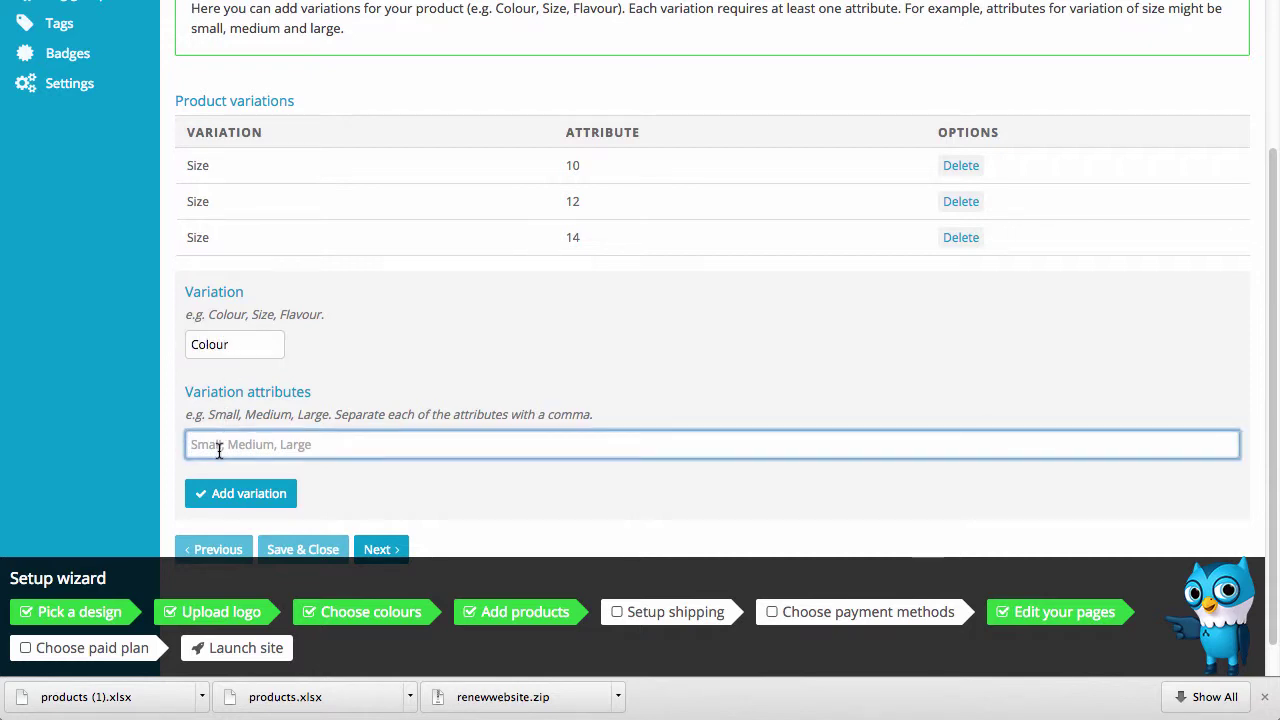
type("Brown, Black")
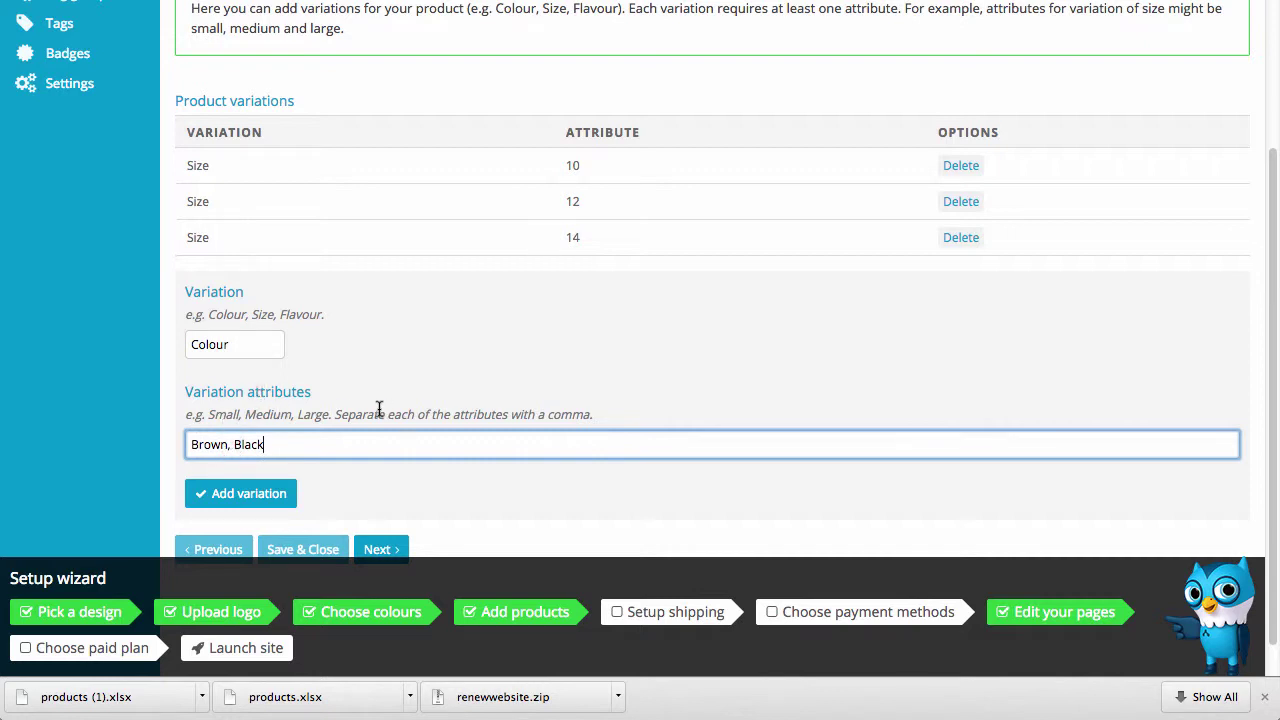
scroll(378, 421, "down", 1)
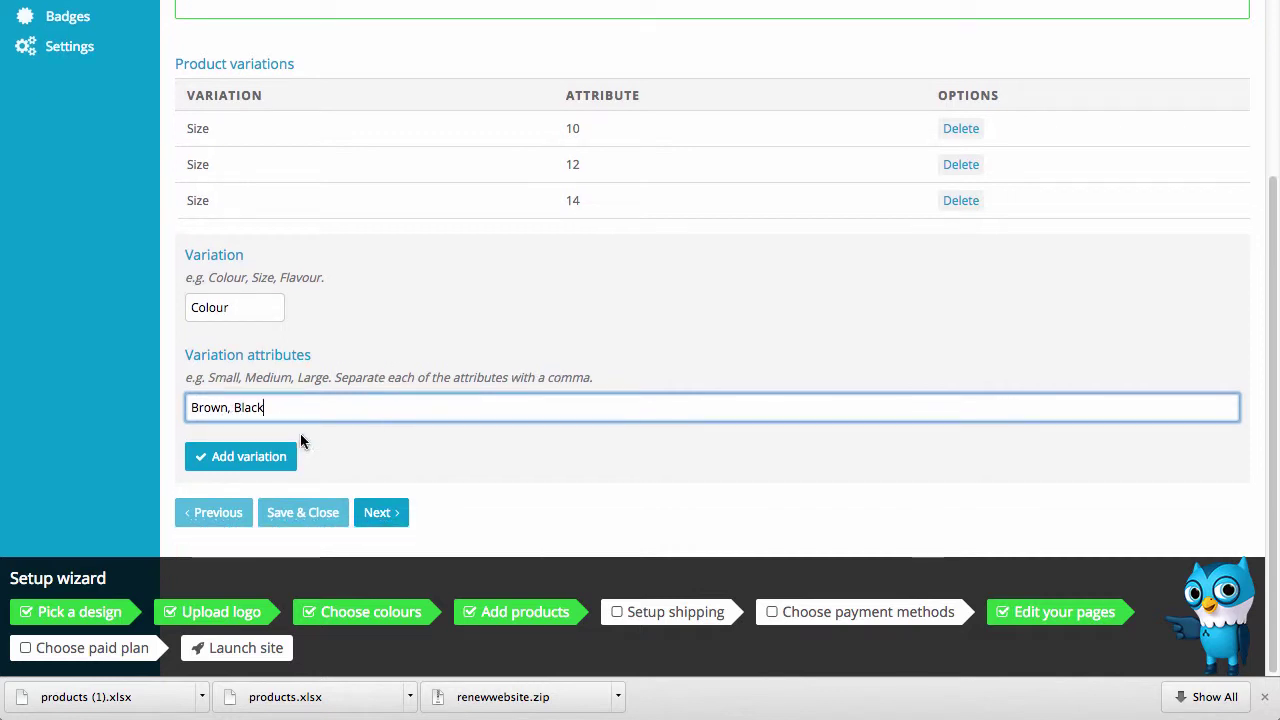
left_click(278, 453)
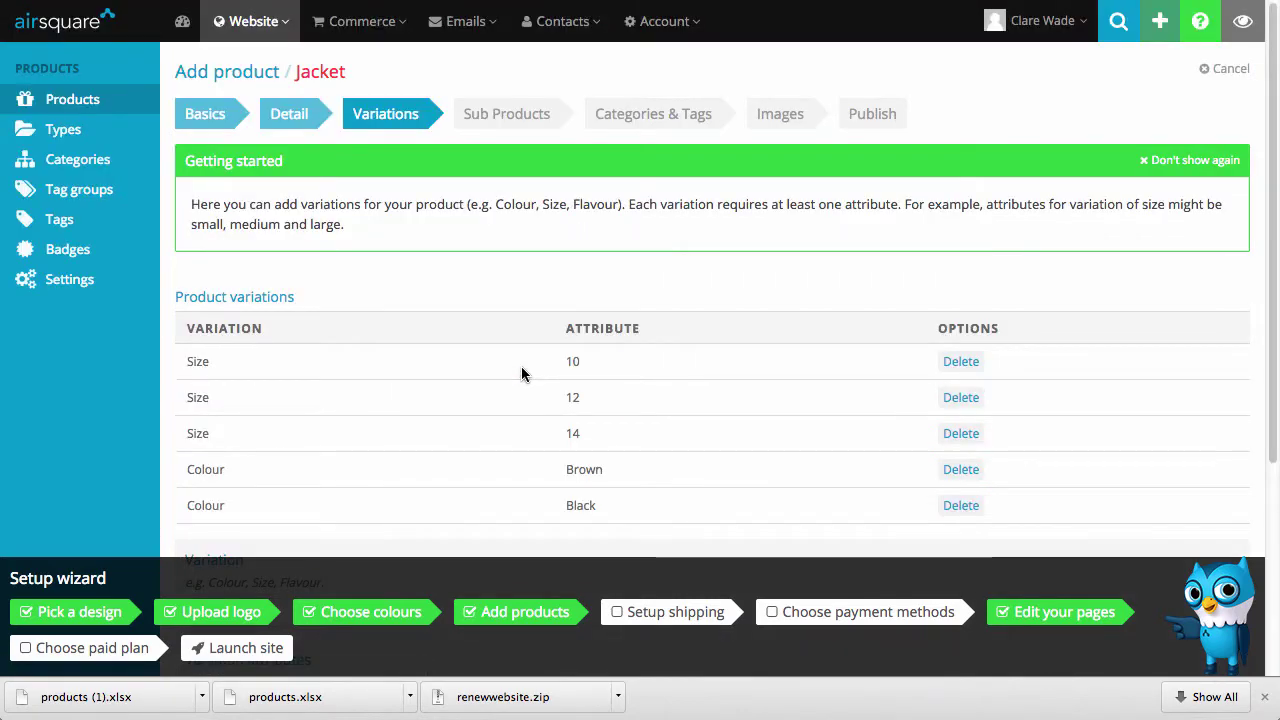
- Finish the variations stage and continue to the Jacket's sub products
scroll(280, 380, "down", 5)
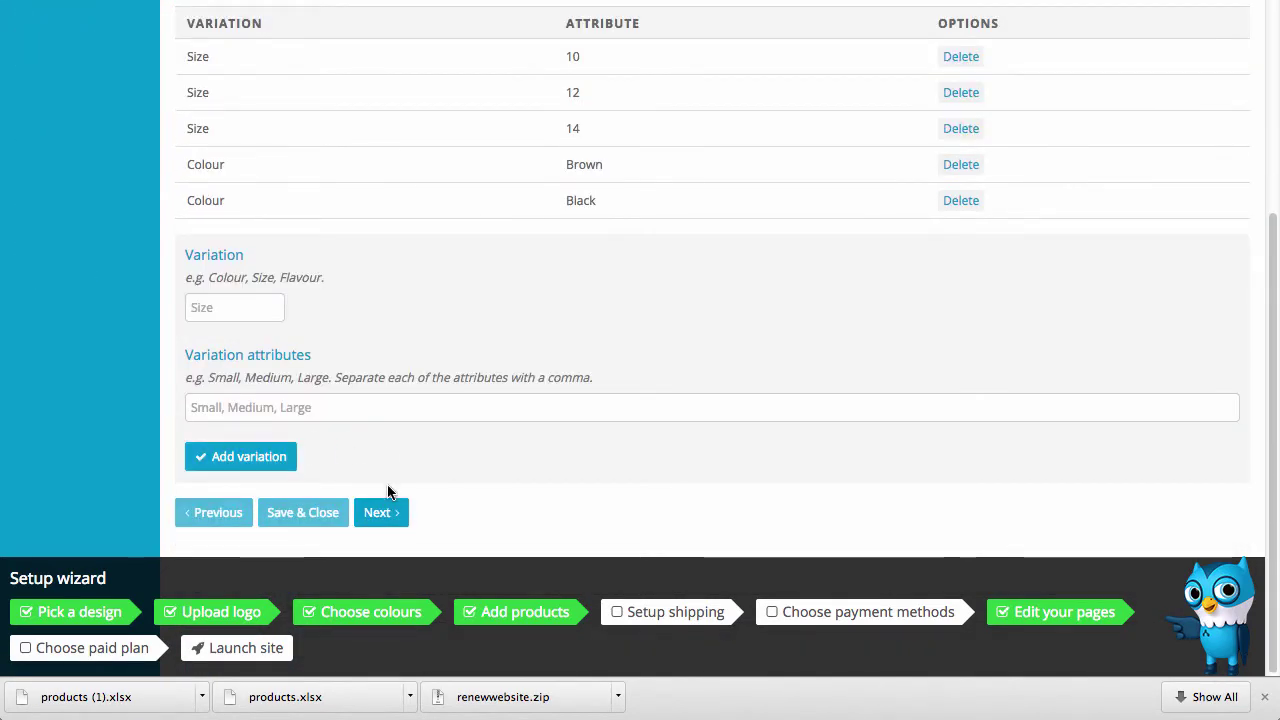
left_click(385, 512)
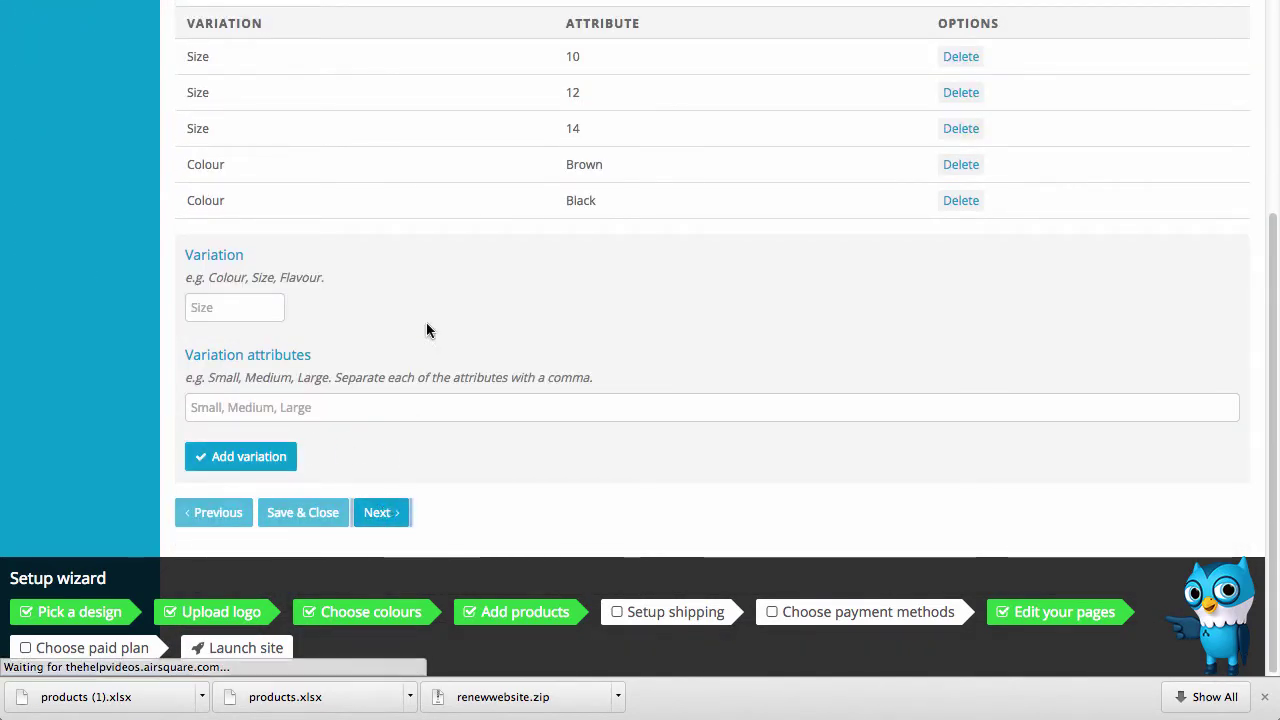
scroll(429, 278, "down", 1)
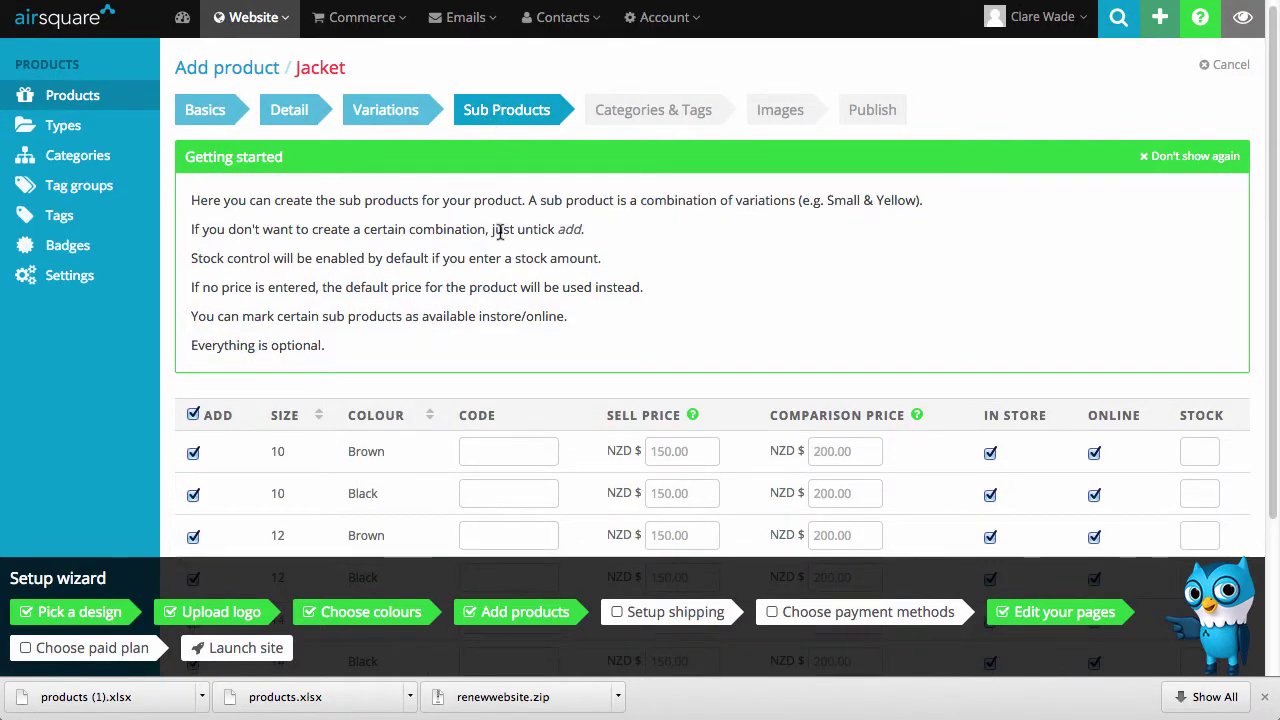
- Keep all size and colour combinations, set the size 10 Brown sub product's stock to 0, and continue to categories and tags
scroll(358, 267, "down", 2)
scroll(363, 226, "down", 2)
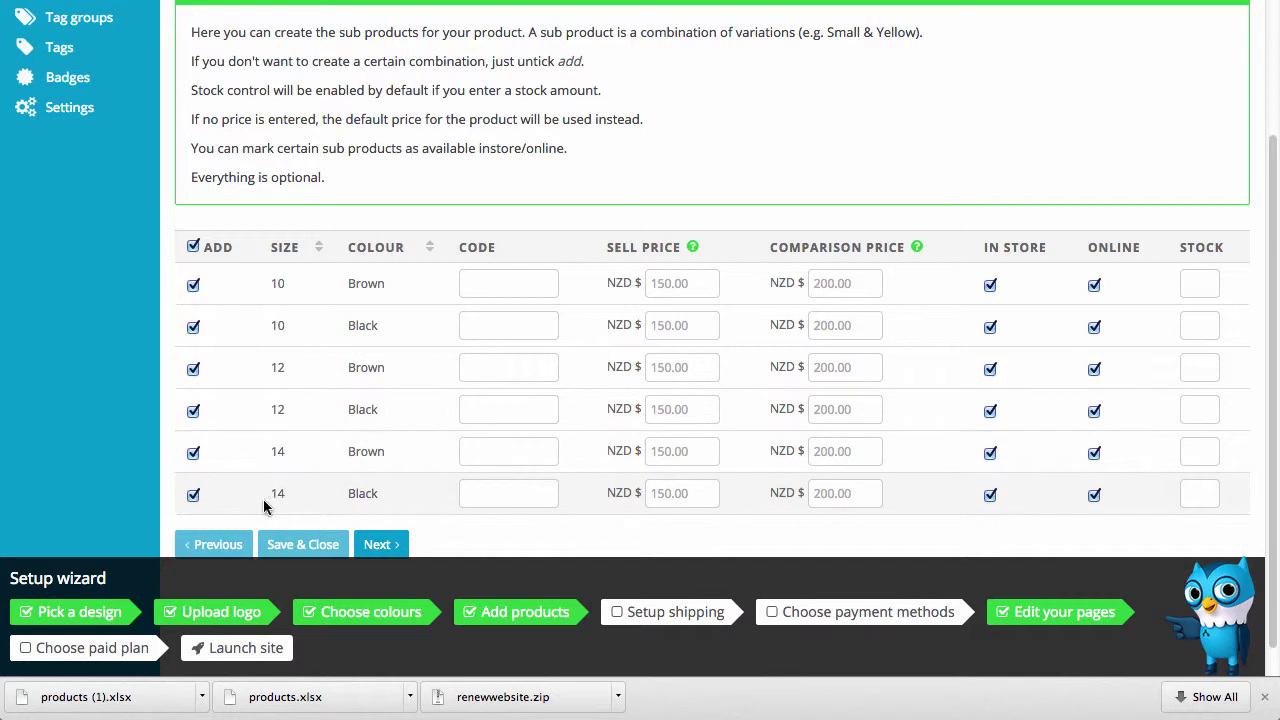
left_click(193, 411)
left_click(193, 494)
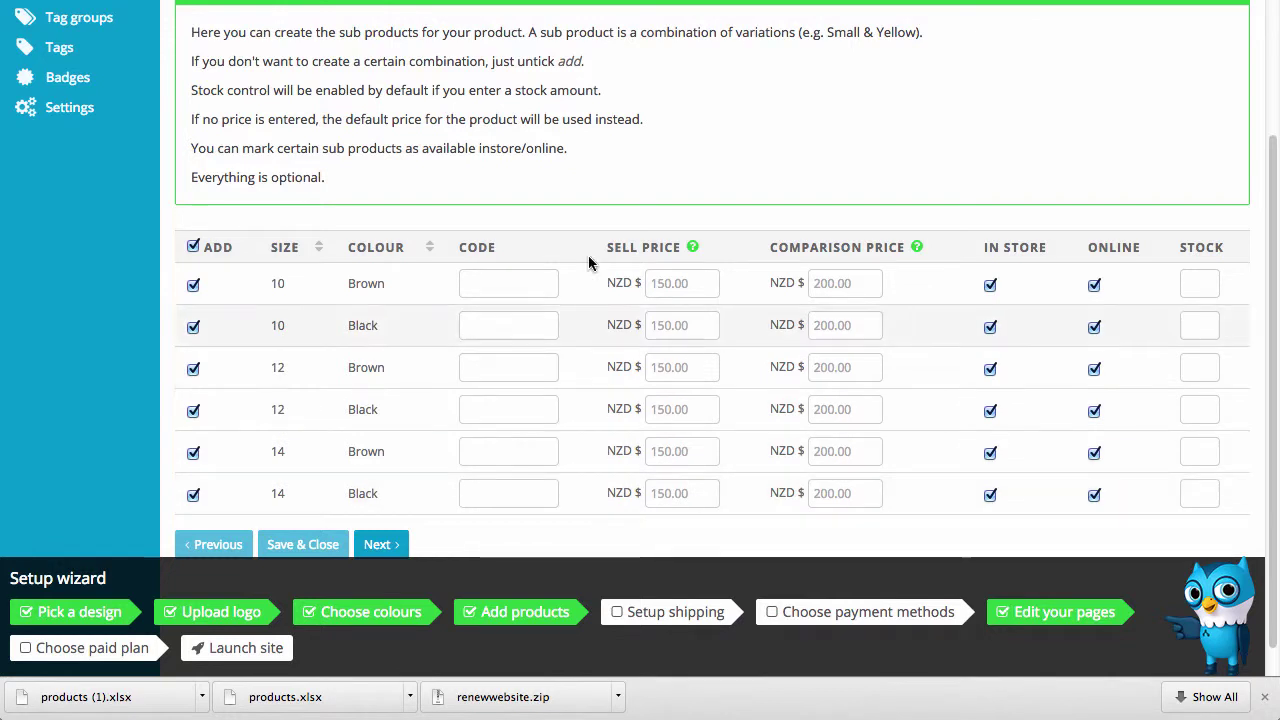
left_click(491, 285)
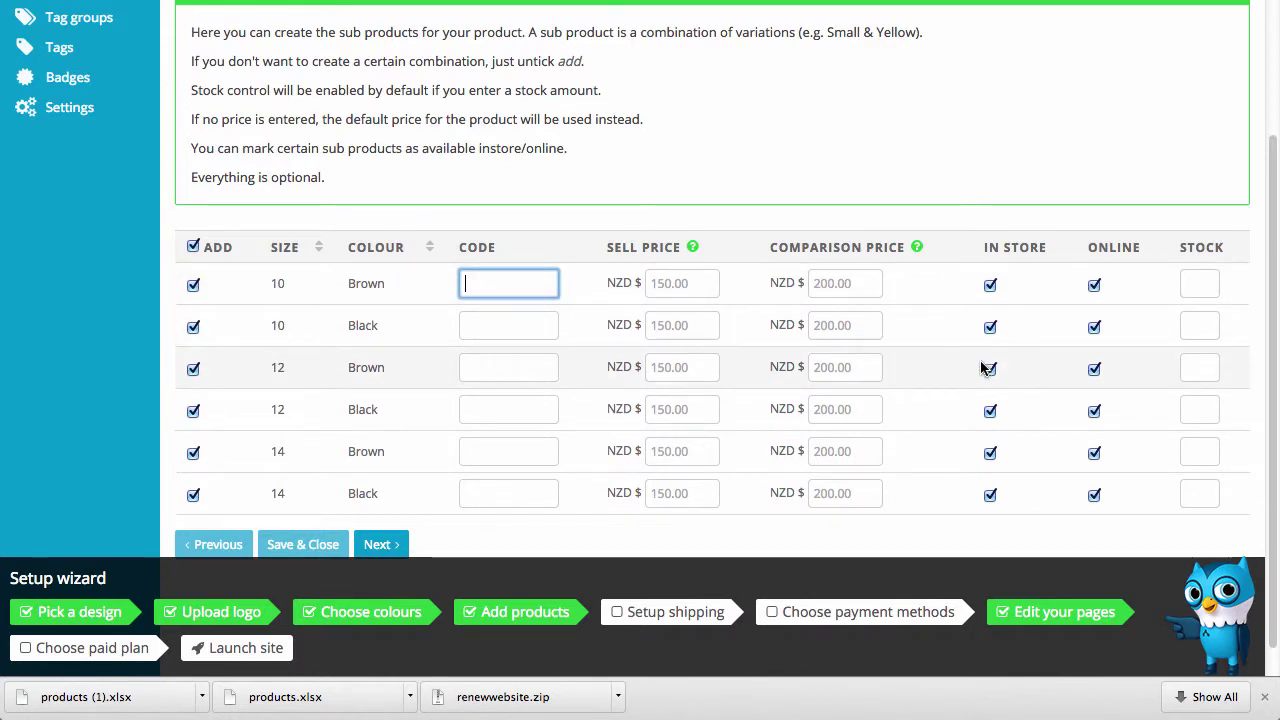
left_click(1207, 288)
left_click(1207, 283)
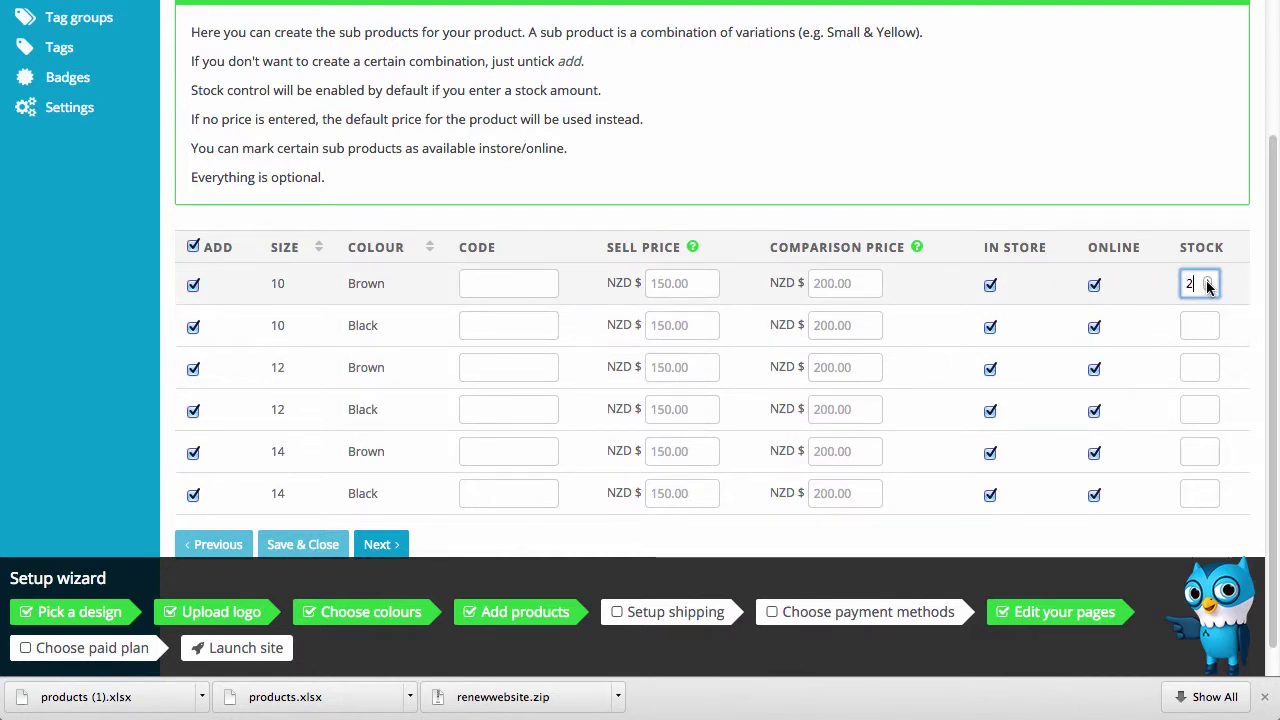
left_click(1207, 288)
left_click(1207, 288)
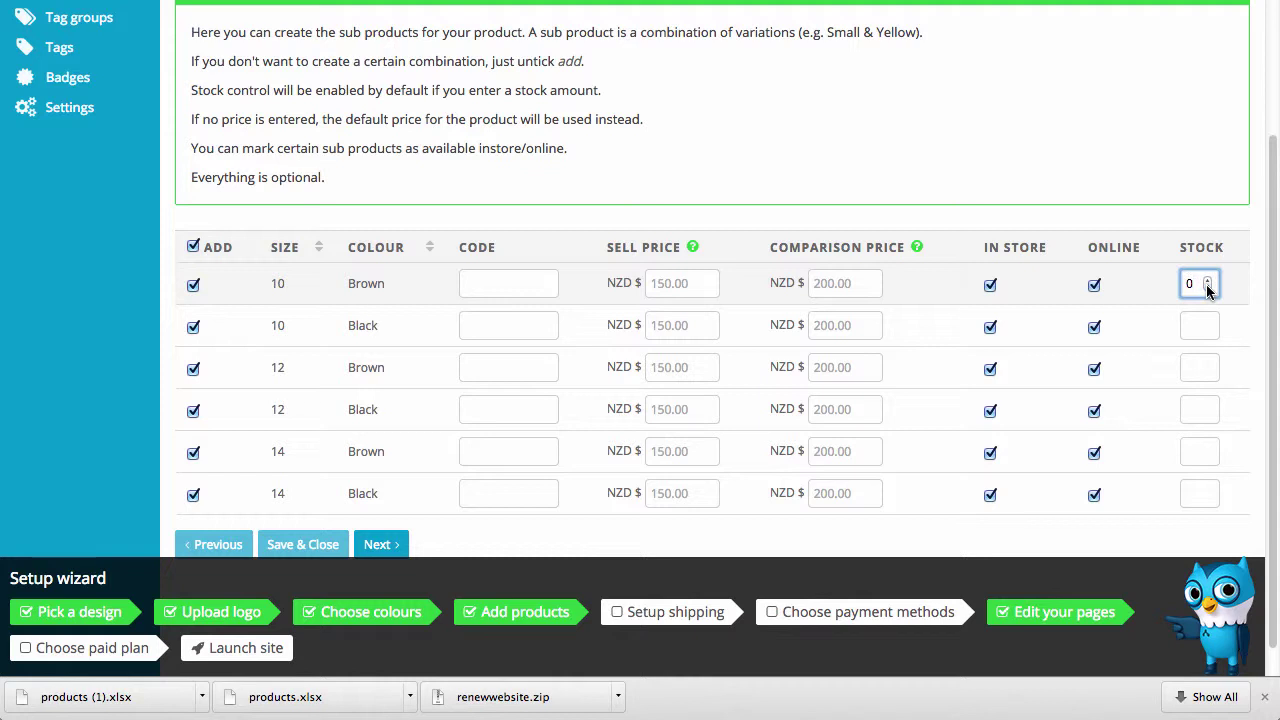
scroll(938, 137, "down", 1)
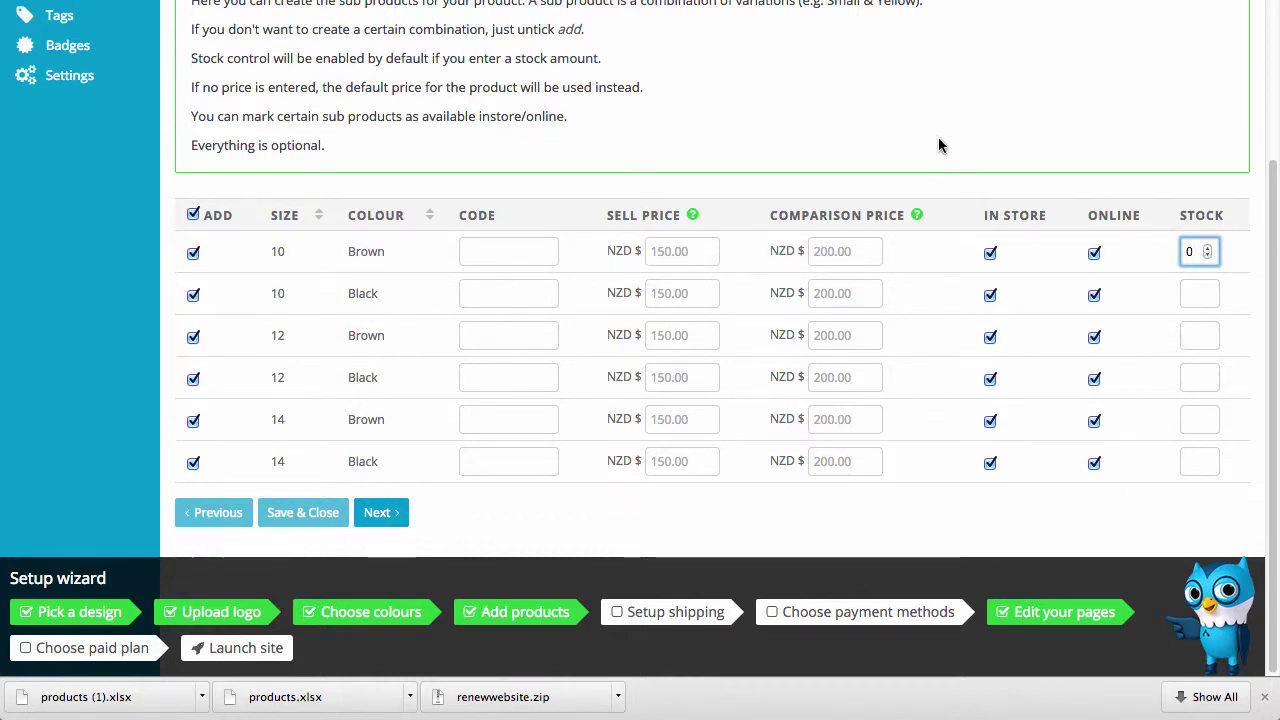
left_click(398, 513)
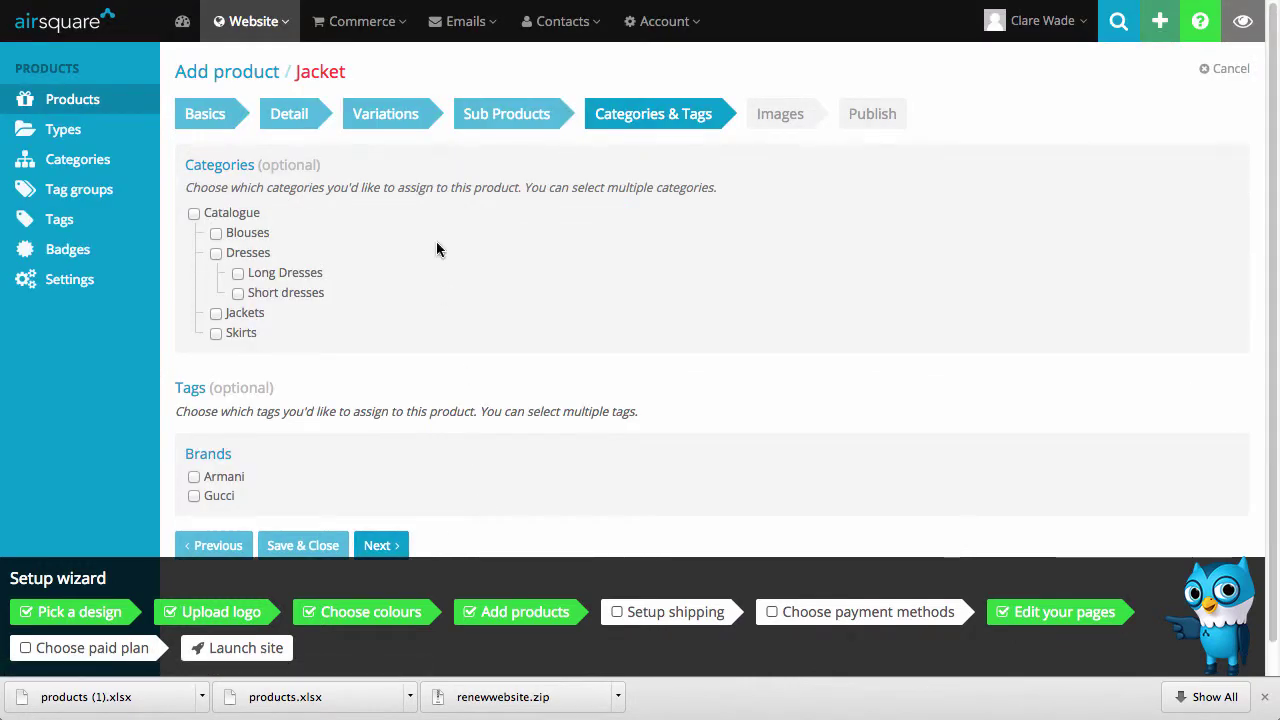
- Assign the Jacket to the Catalogue and Jackets categories with the Armani brand tag, and continue to the images
scroll(462, 238, "down", 1)
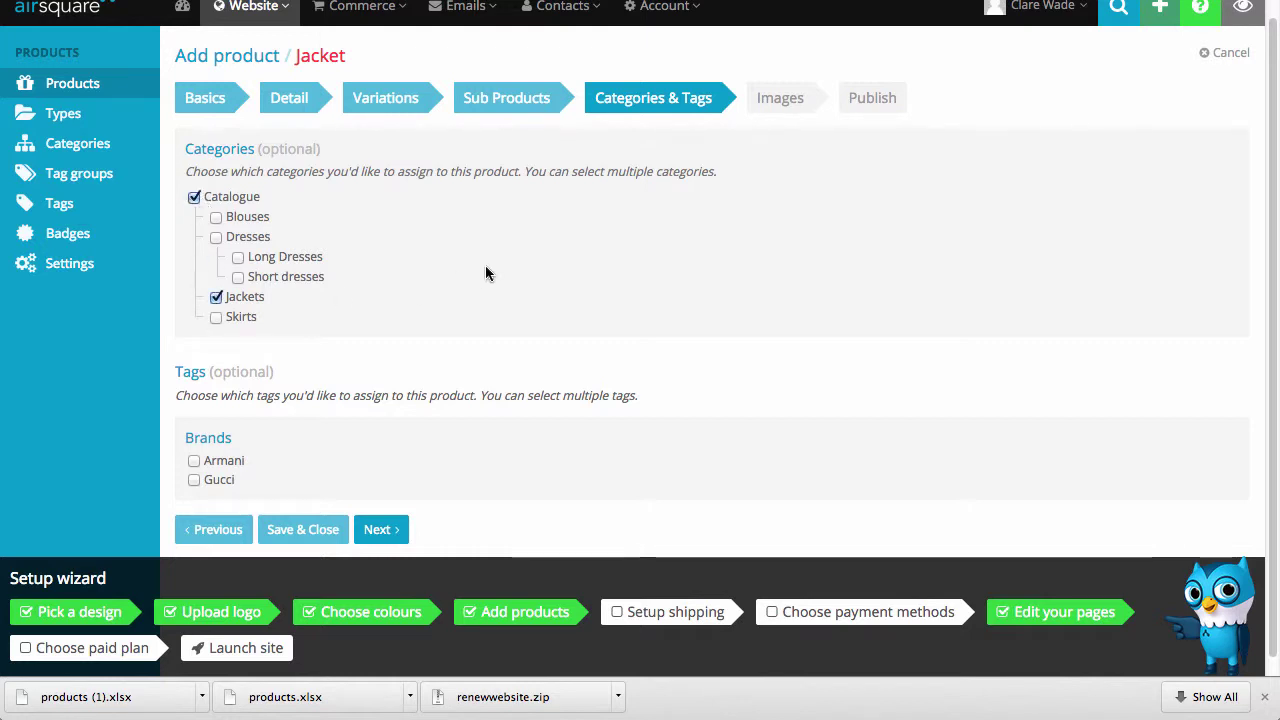
scroll(486, 272, "down", 1)
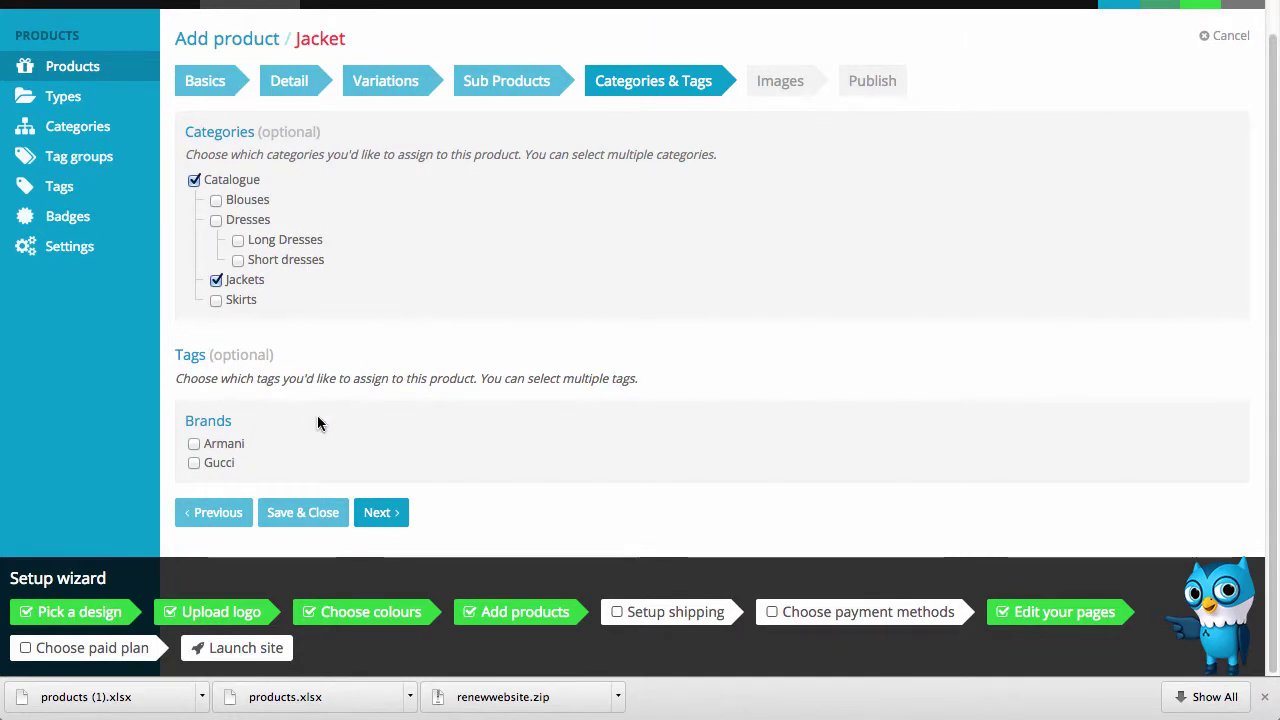
left_click(194, 446)
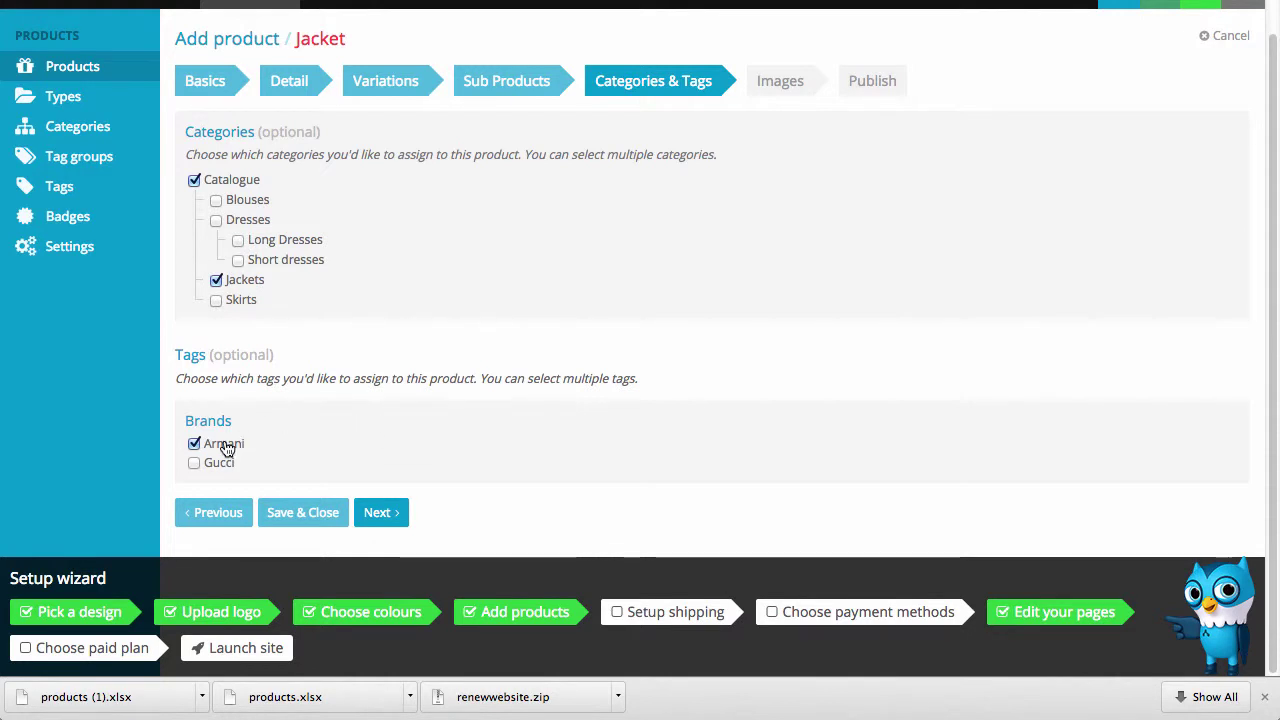
left_click(380, 513)
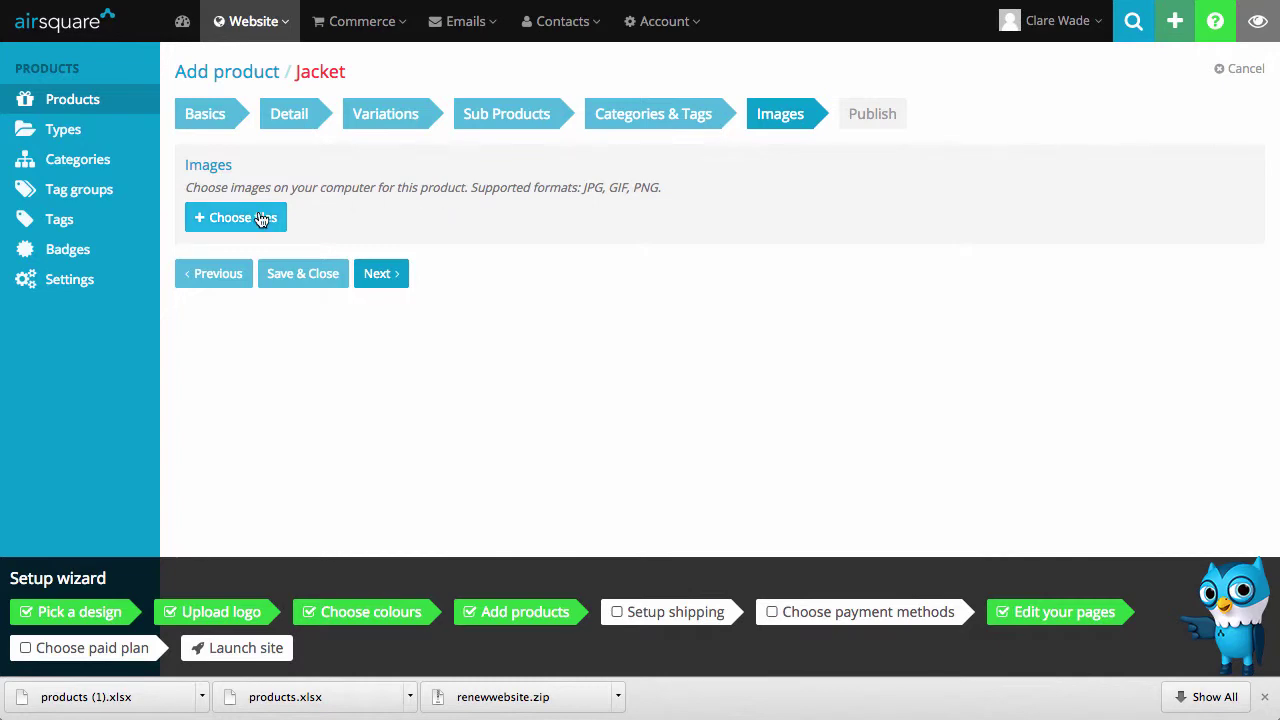
- Choose Women's-Jacket.jpg from the Desktop as the Jacket's product image
left_click(260, 219)
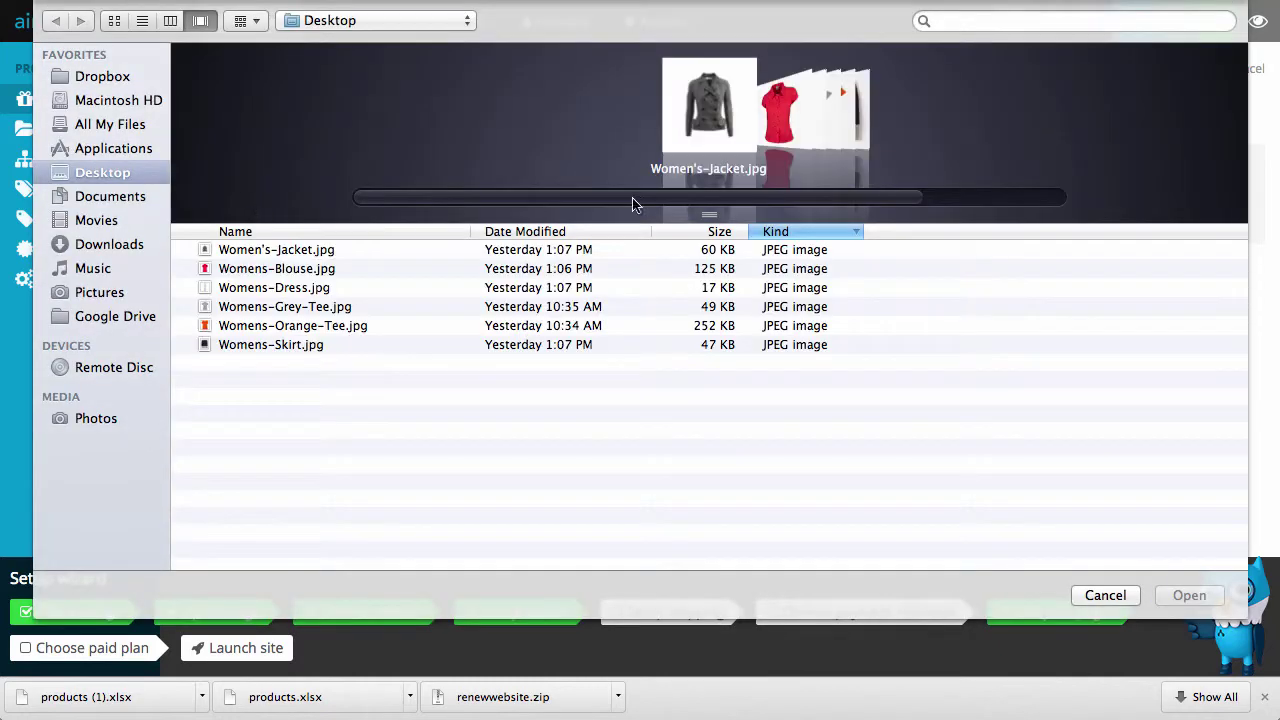
left_click(245, 252)
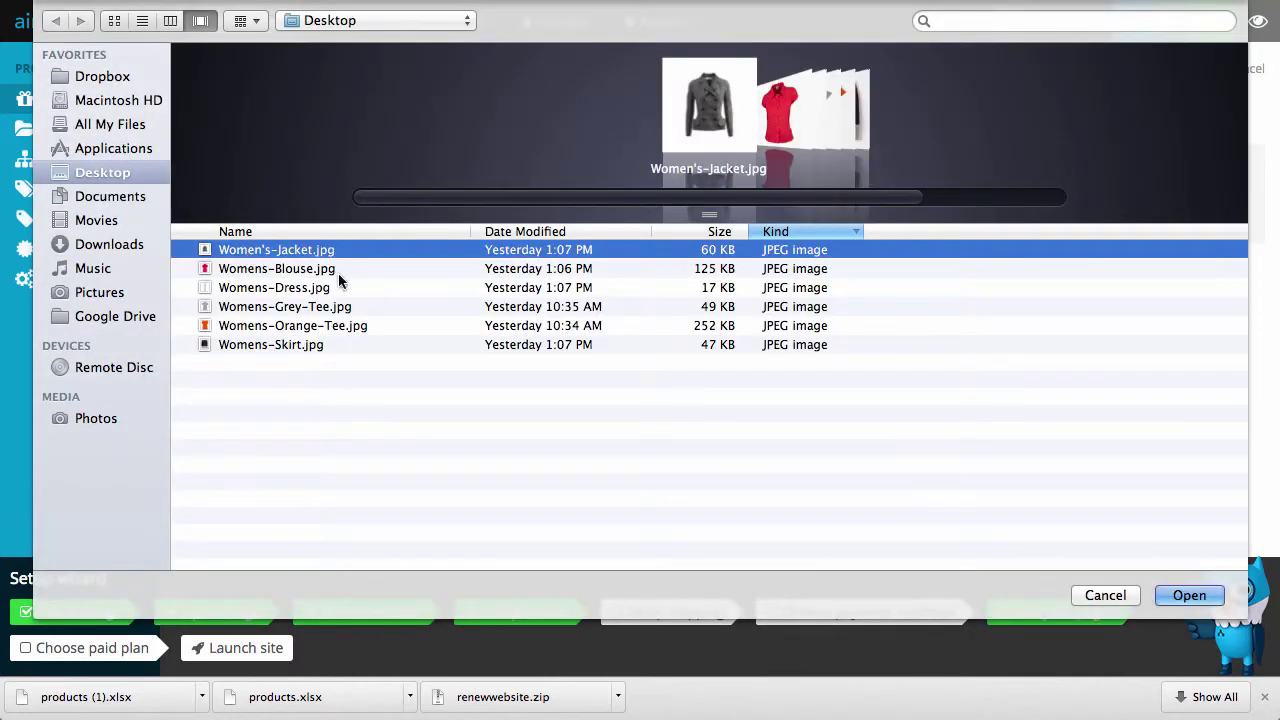
left_click(1169, 598)
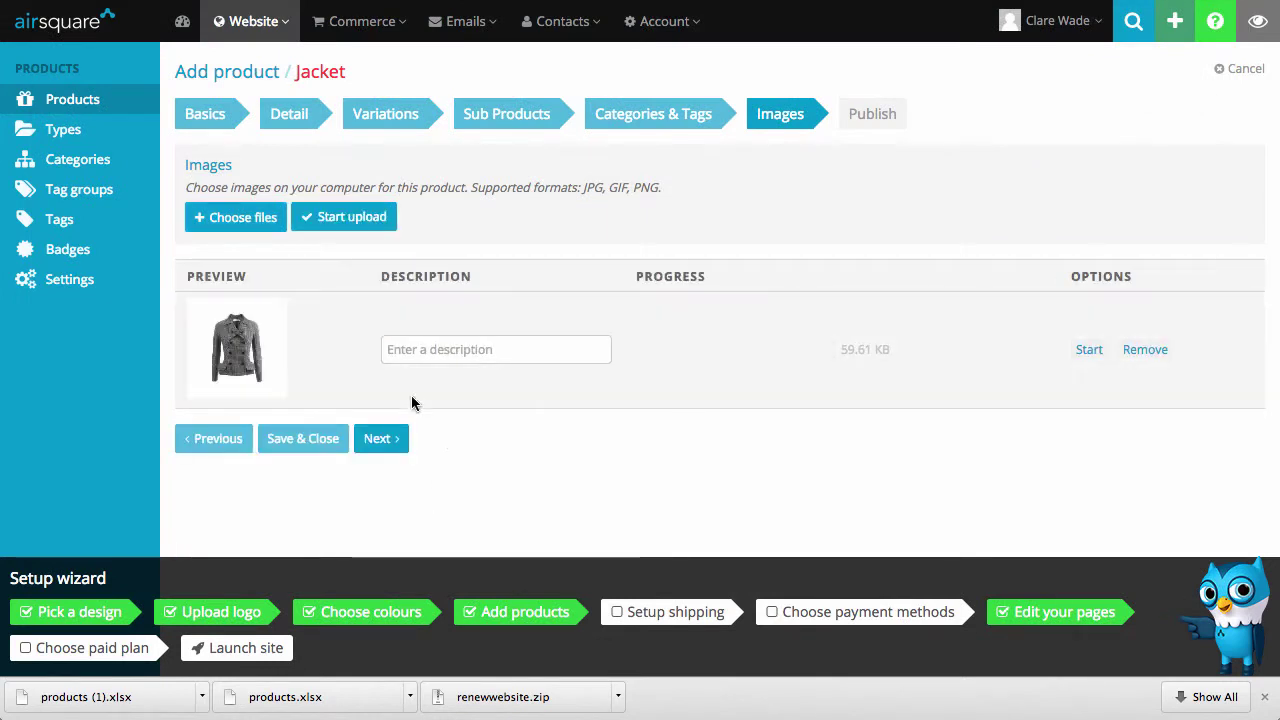
- Describe the image as "Womens Armani Jacket", upload it, and continue to the publishing stage
left_click(397, 351)
type("W")
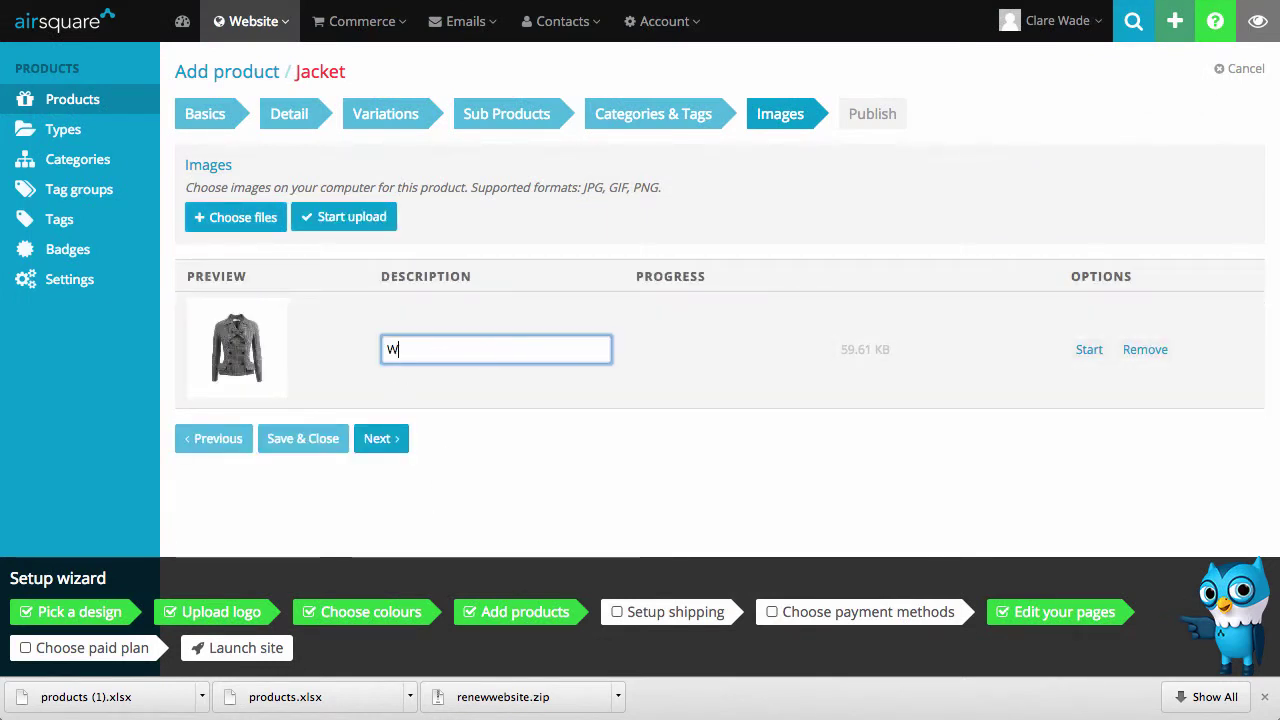
type("omens Jacket")
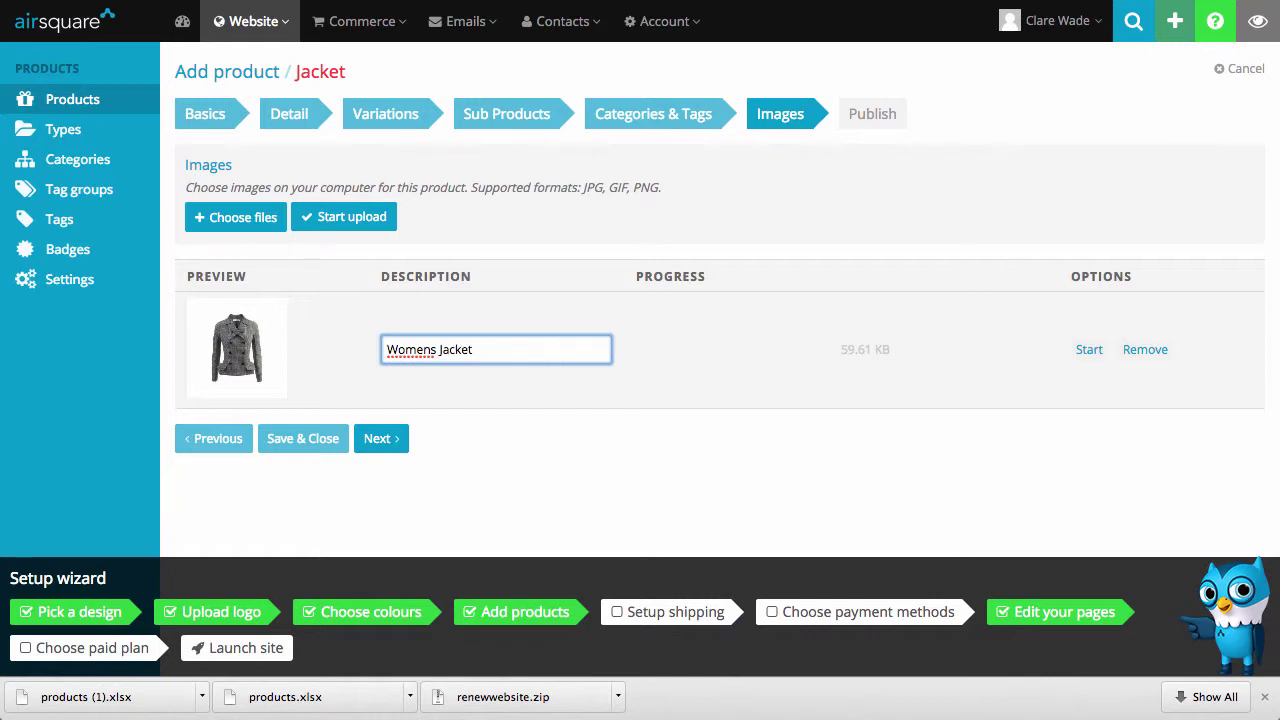
left_click(437, 349)
type("Armani")
left_click(1095, 352)
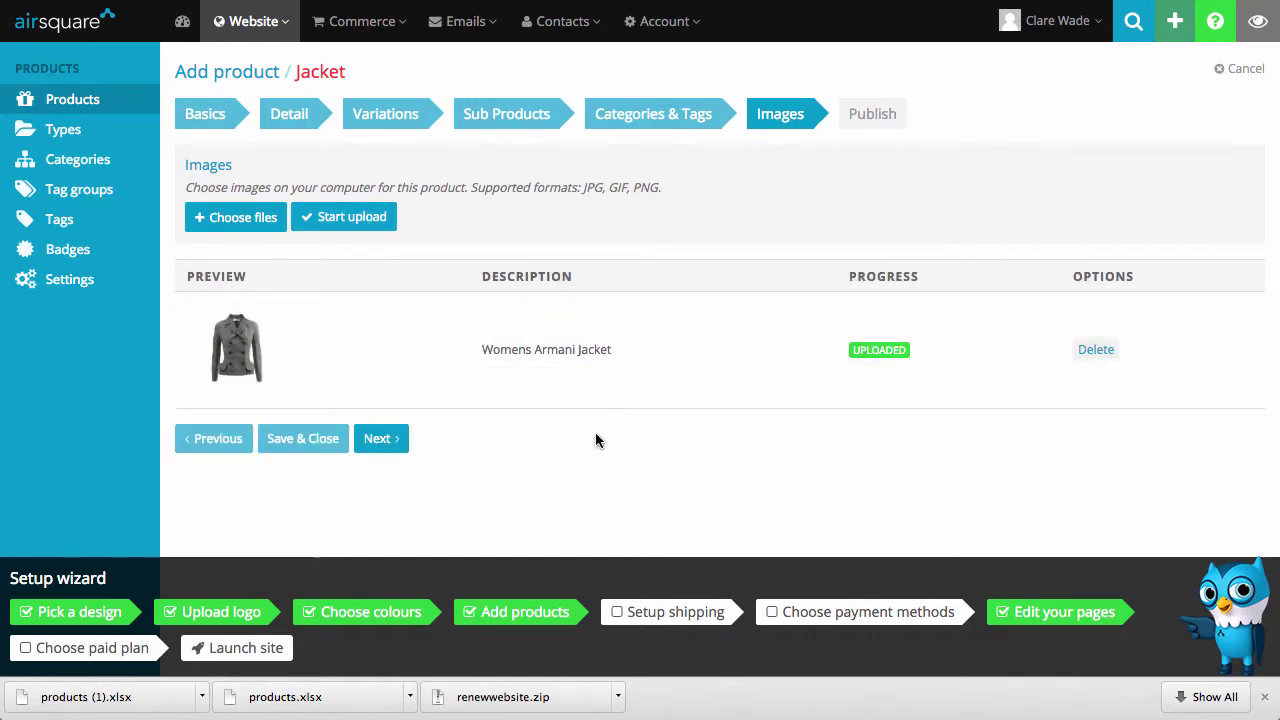
left_click(392, 440)
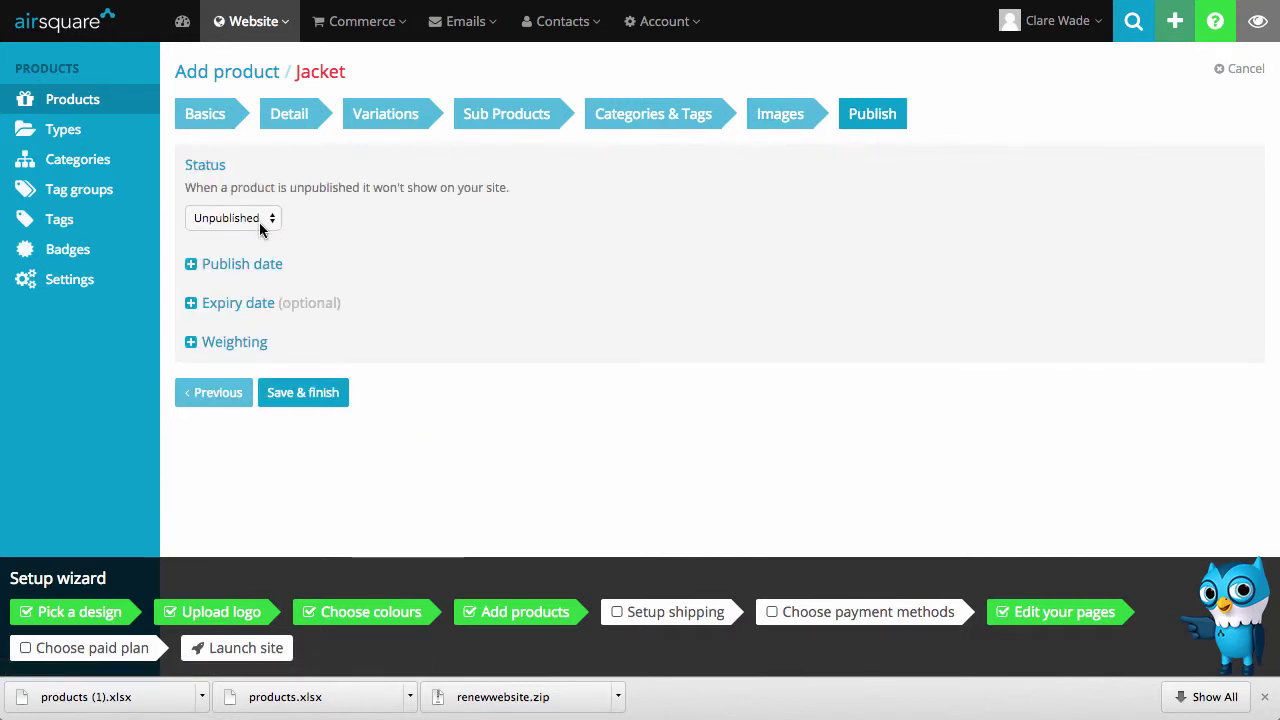
- Set the Jacket's status to Published
left_click(260, 228)
left_click(268, 199)
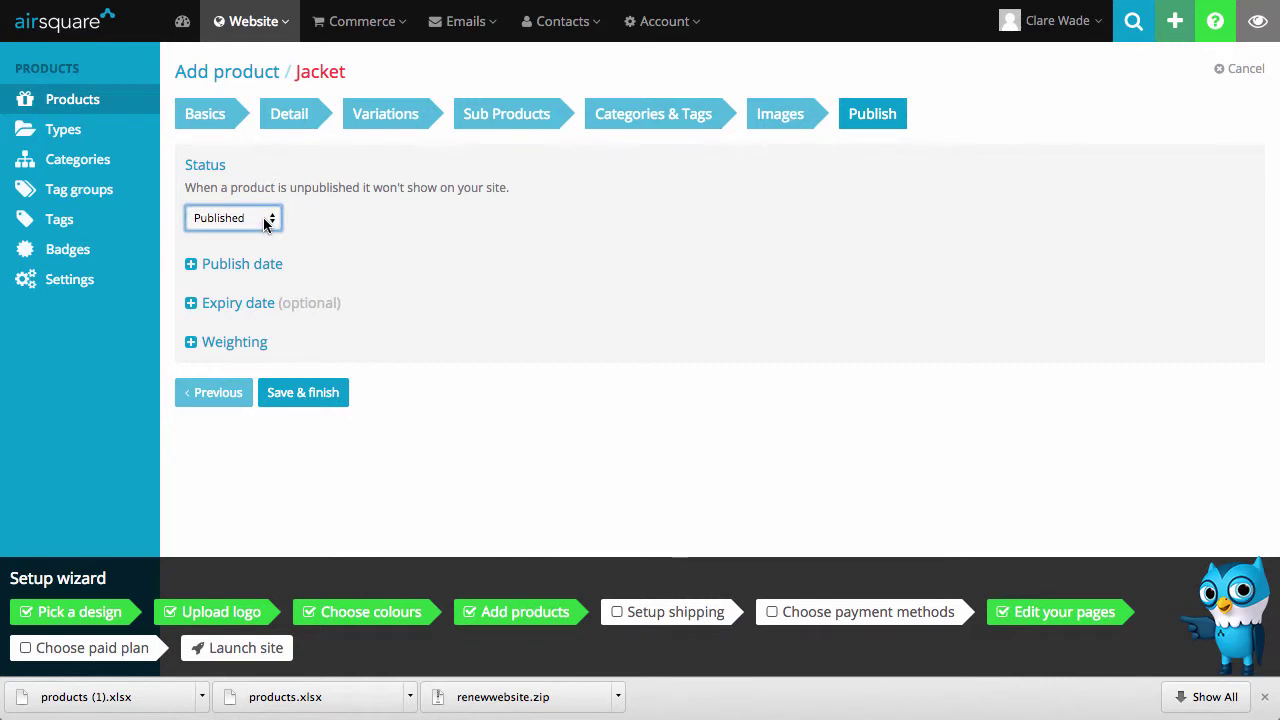
left_click(266, 222)
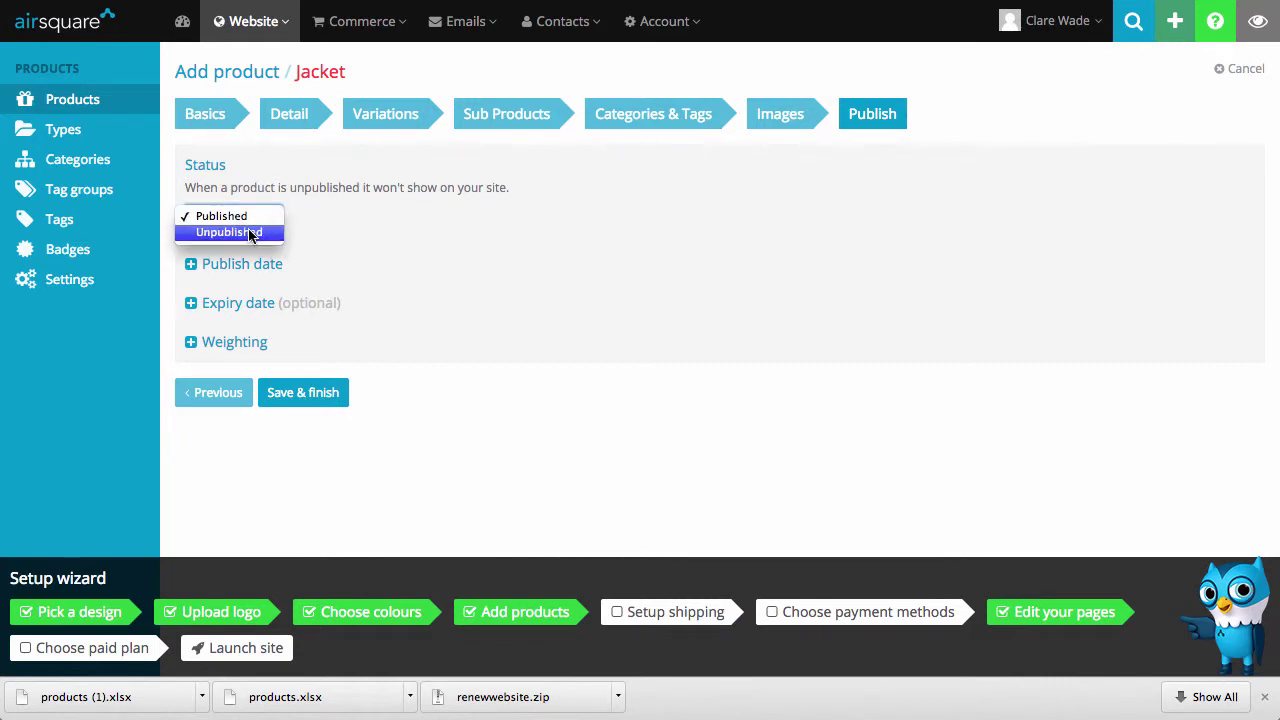
left_click(382, 217)
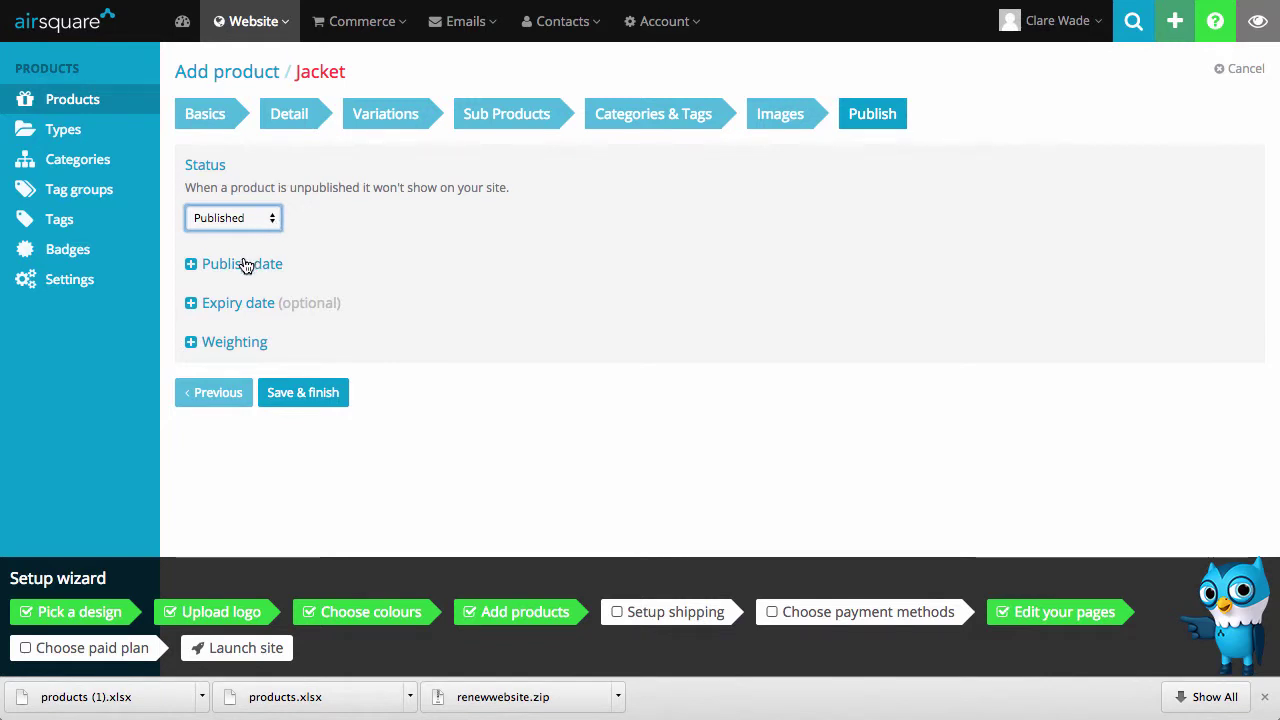
- Expand the publish date, expiry date and weighting settings, leave them at their defaults, and save the finished product
left_click(245, 265)
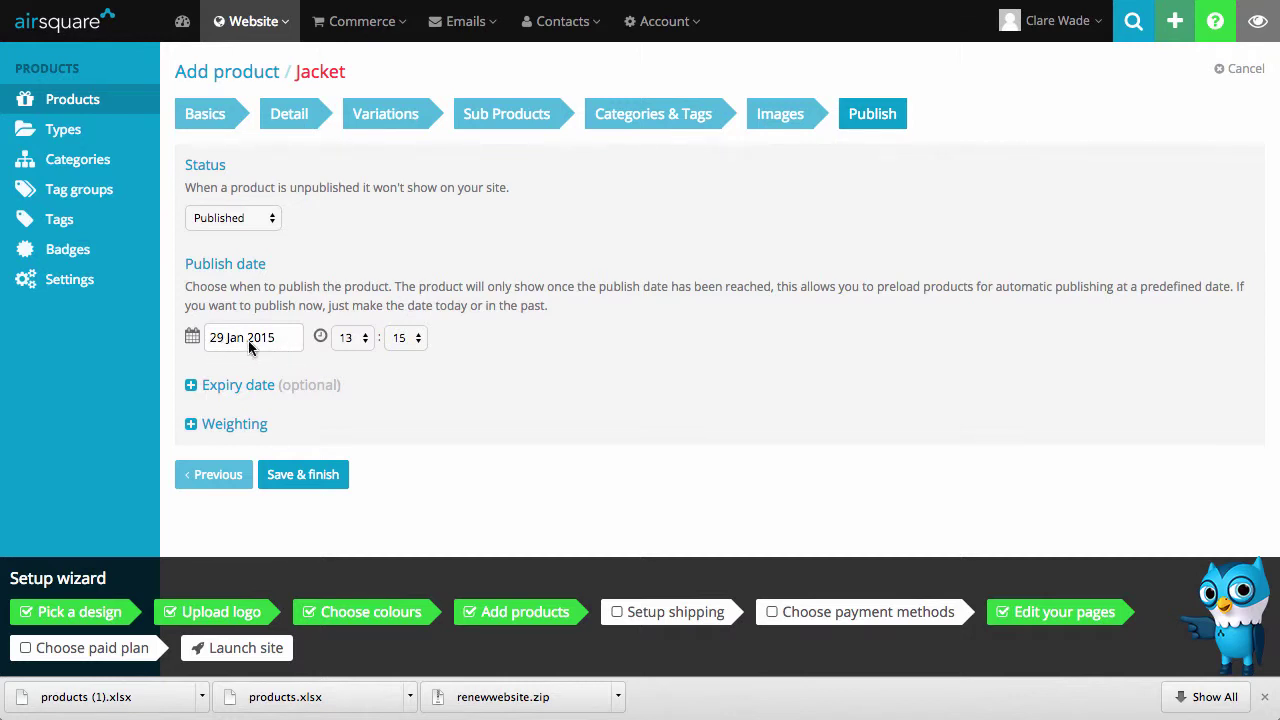
left_click(249, 384)
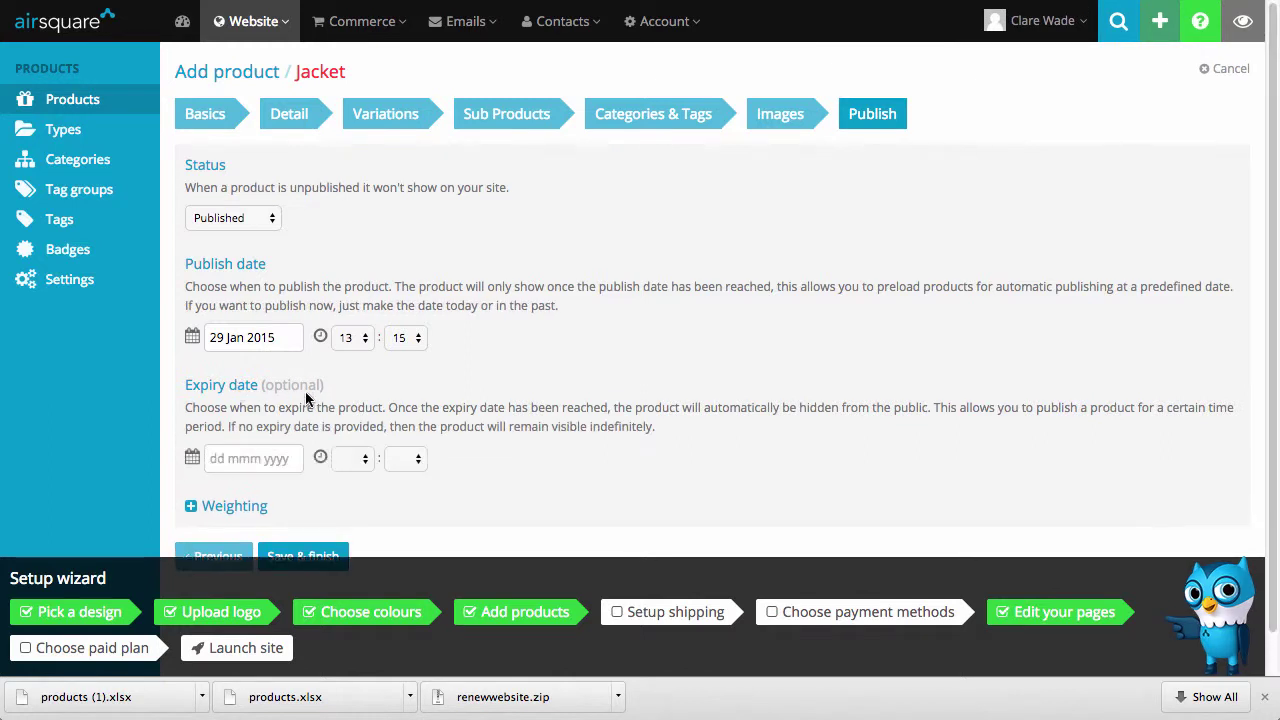
scroll(264, 394, "down", 1)
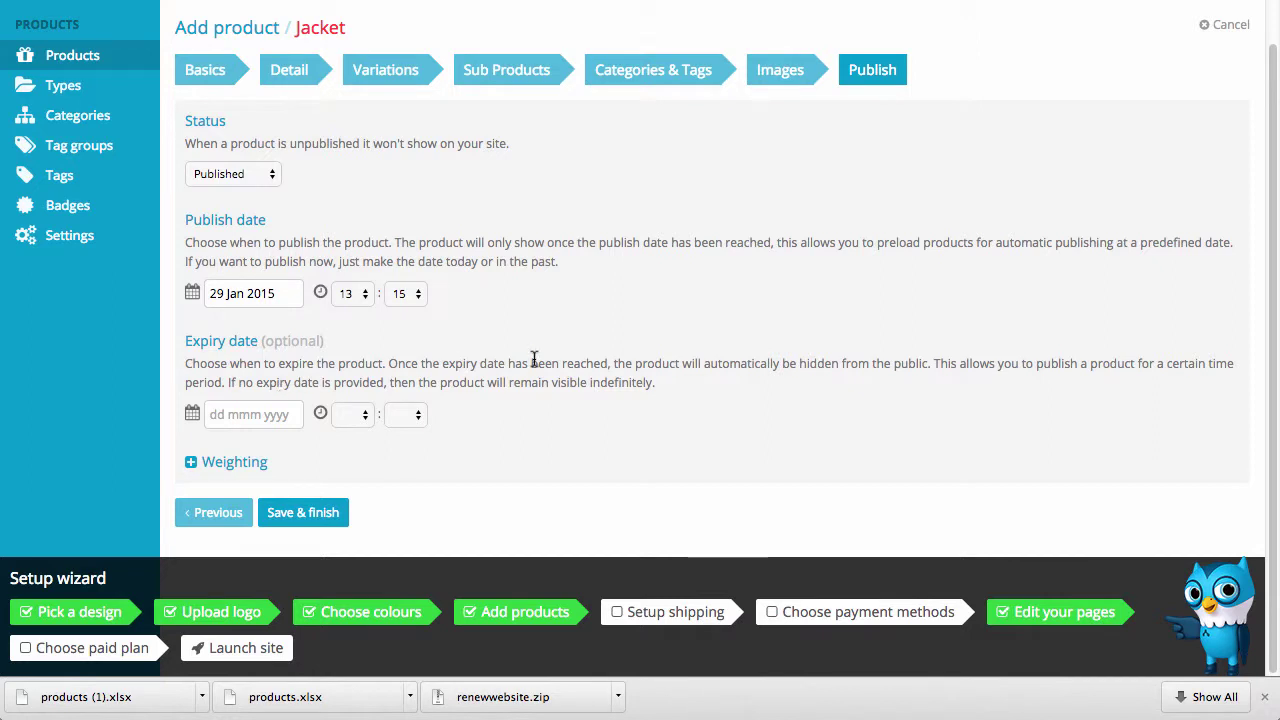
left_click(246, 462)
scroll(520, 386, "down", 1)
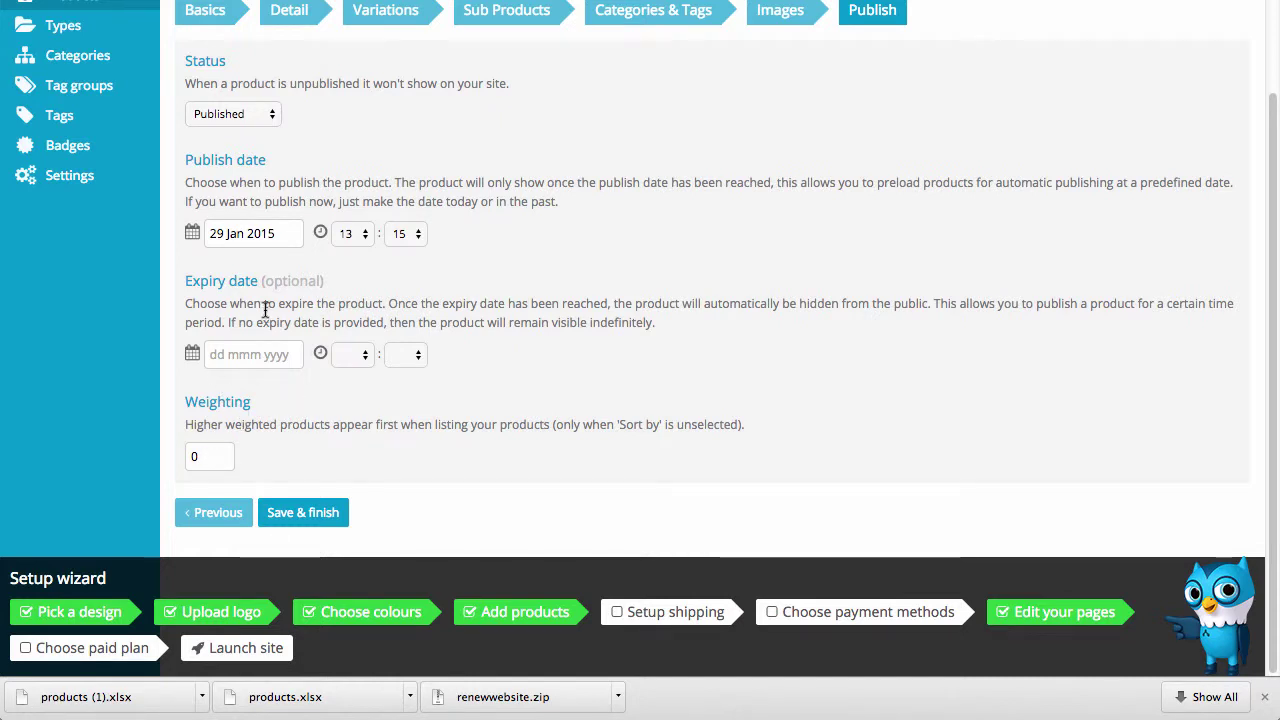
left_click(300, 513)
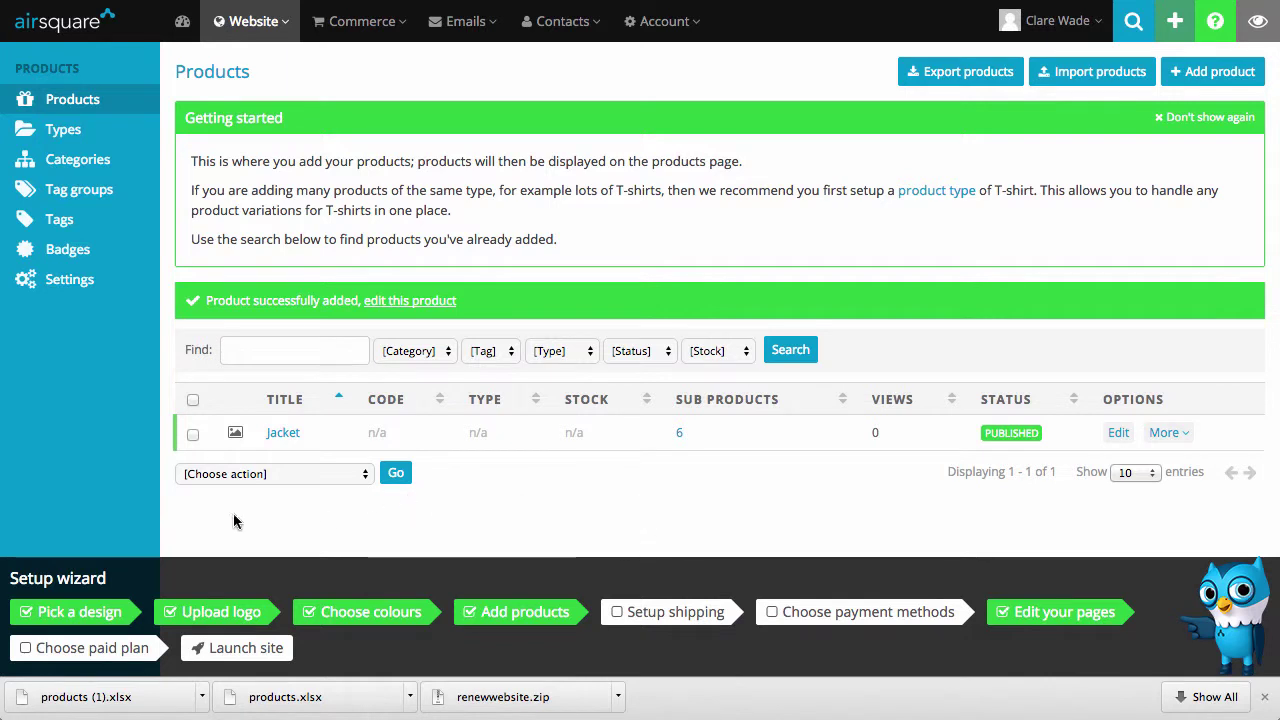
- View the Jacket's related products page and return to the product list
mouse_move(237, 433)
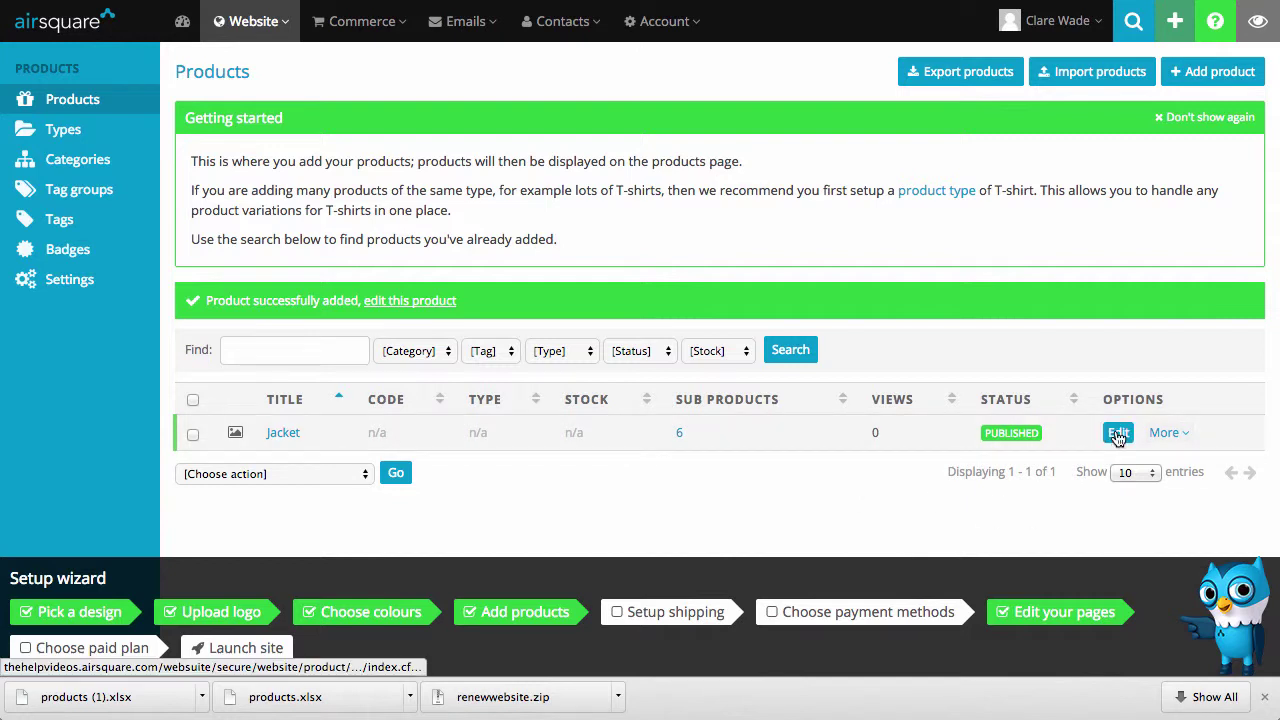
left_click(1168, 433)
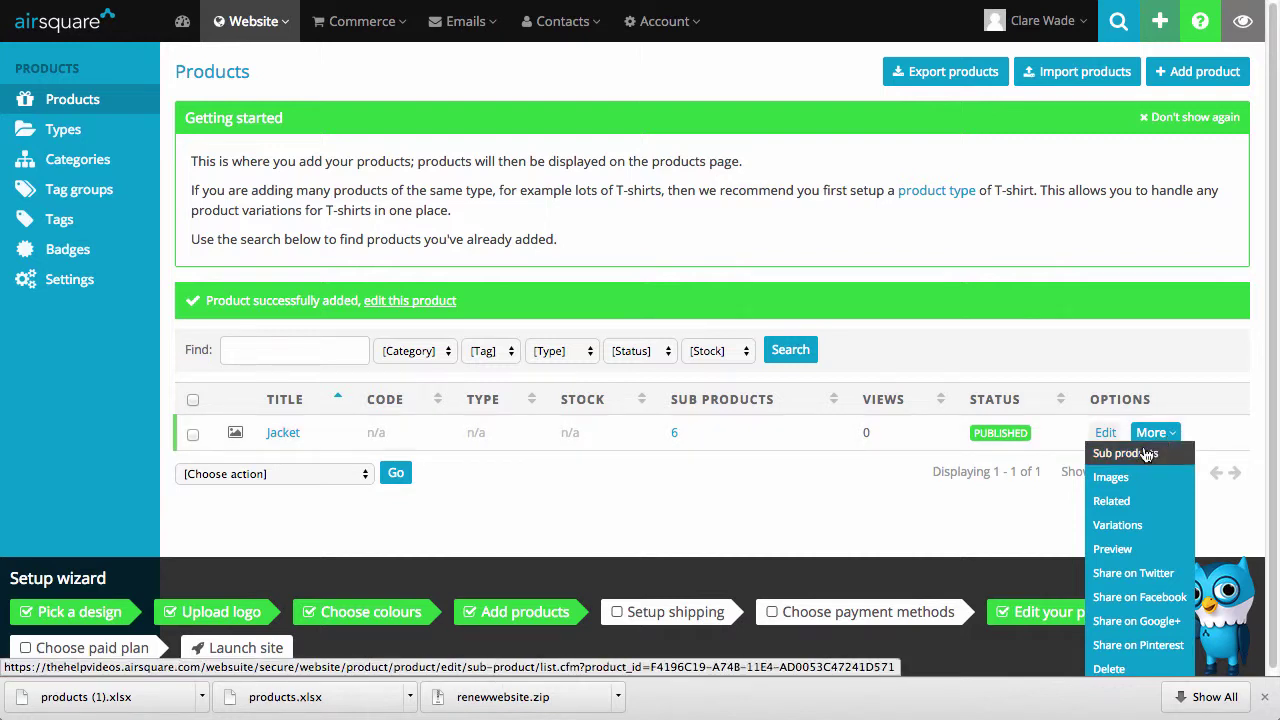
left_click(1112, 502)
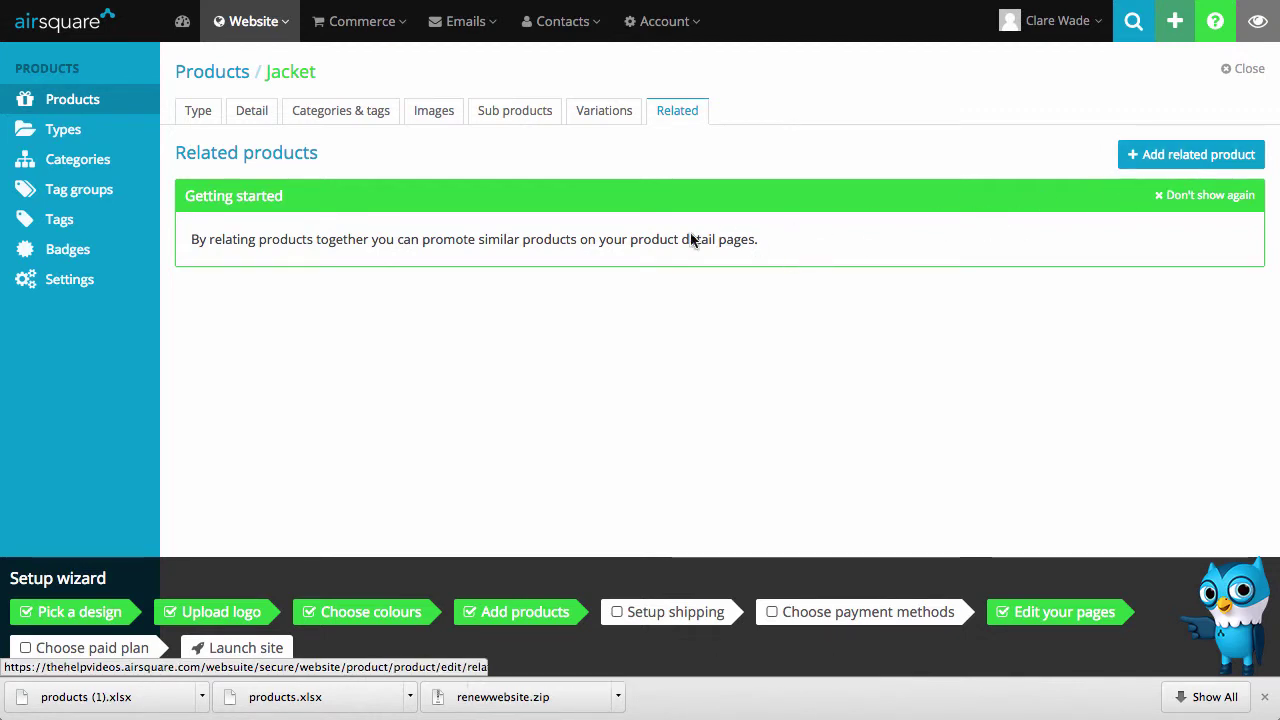
left_click(78, 74)
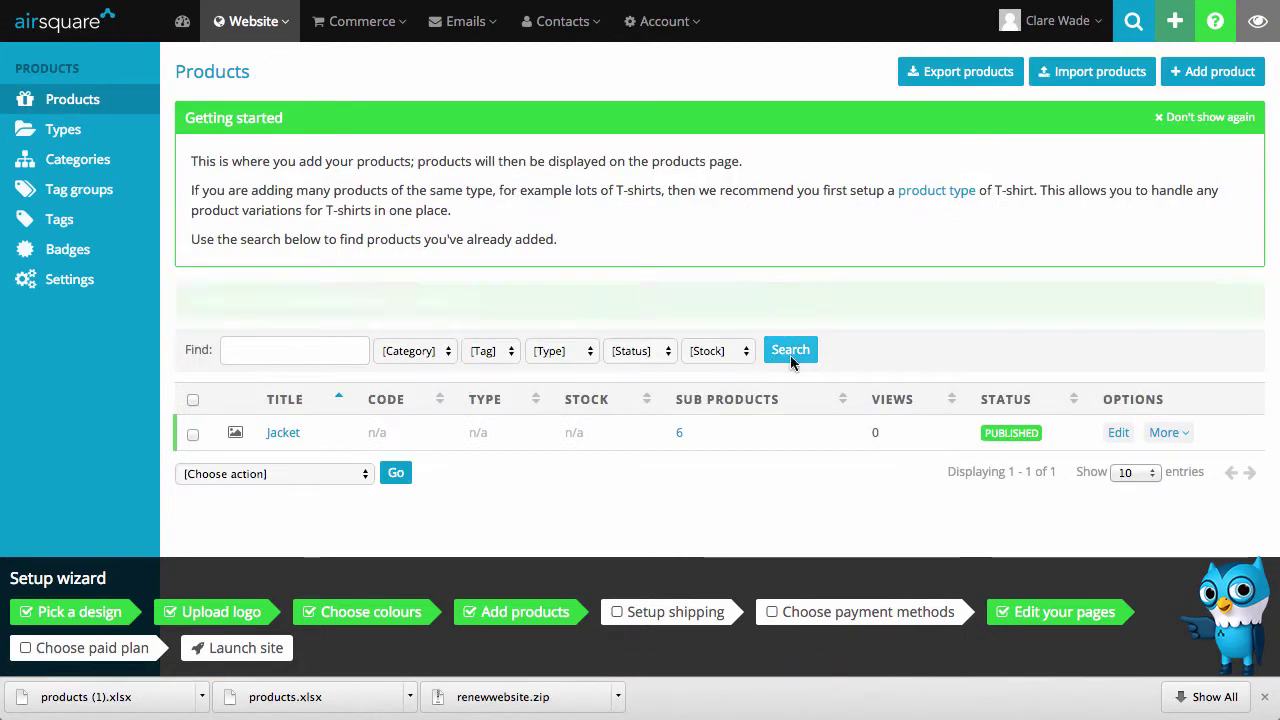
- Look over the Jacket's additional options, and open it for editing to review its details, categories, tags and images
left_click(1164, 432)
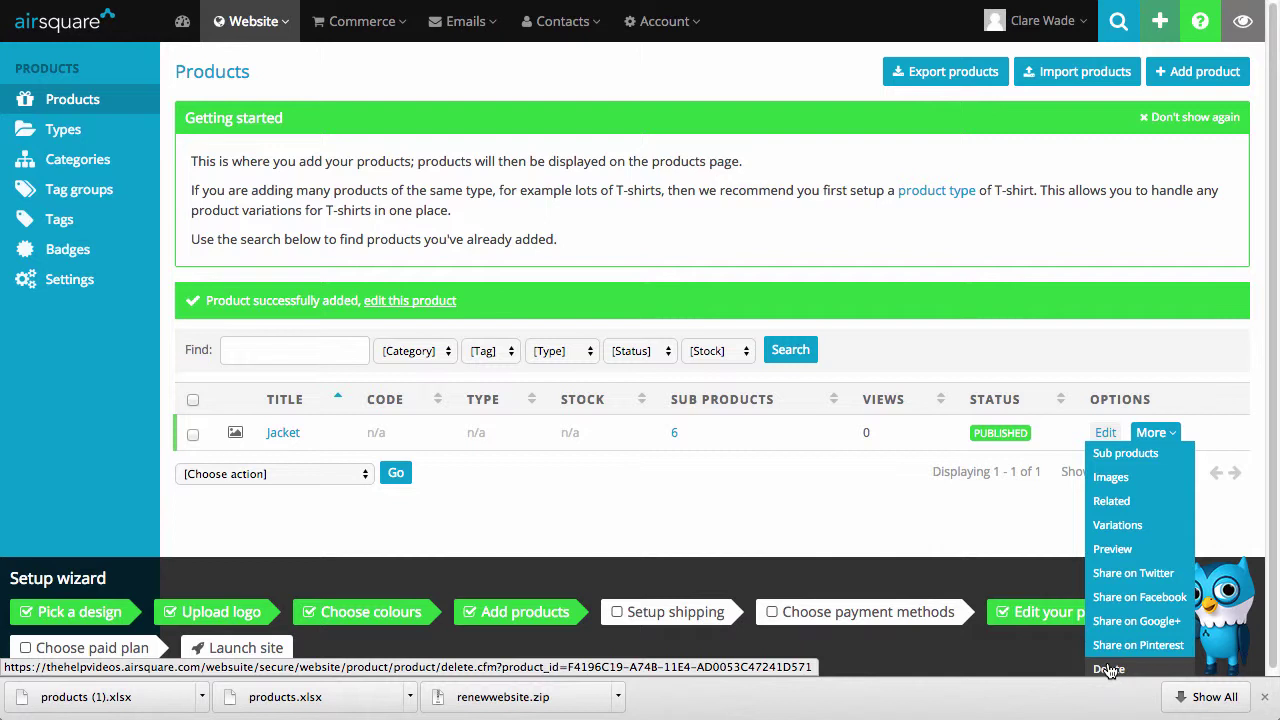
left_click(1106, 432)
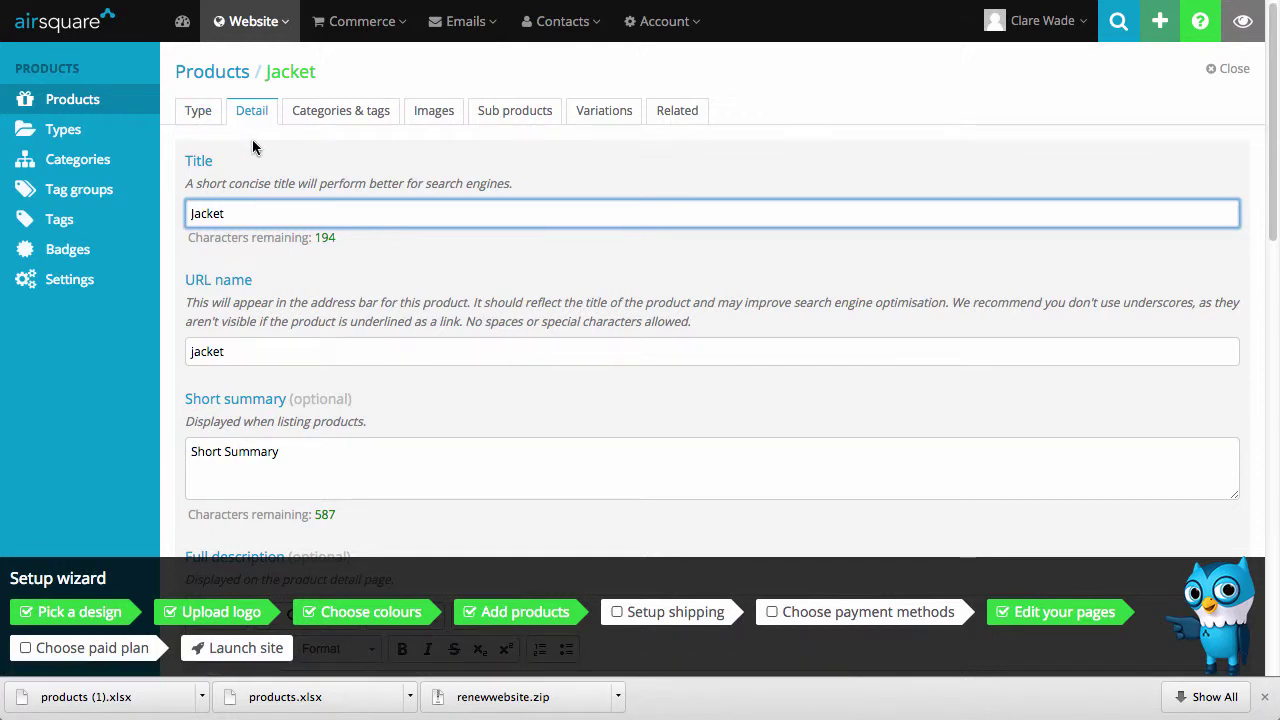
left_click(352, 113)
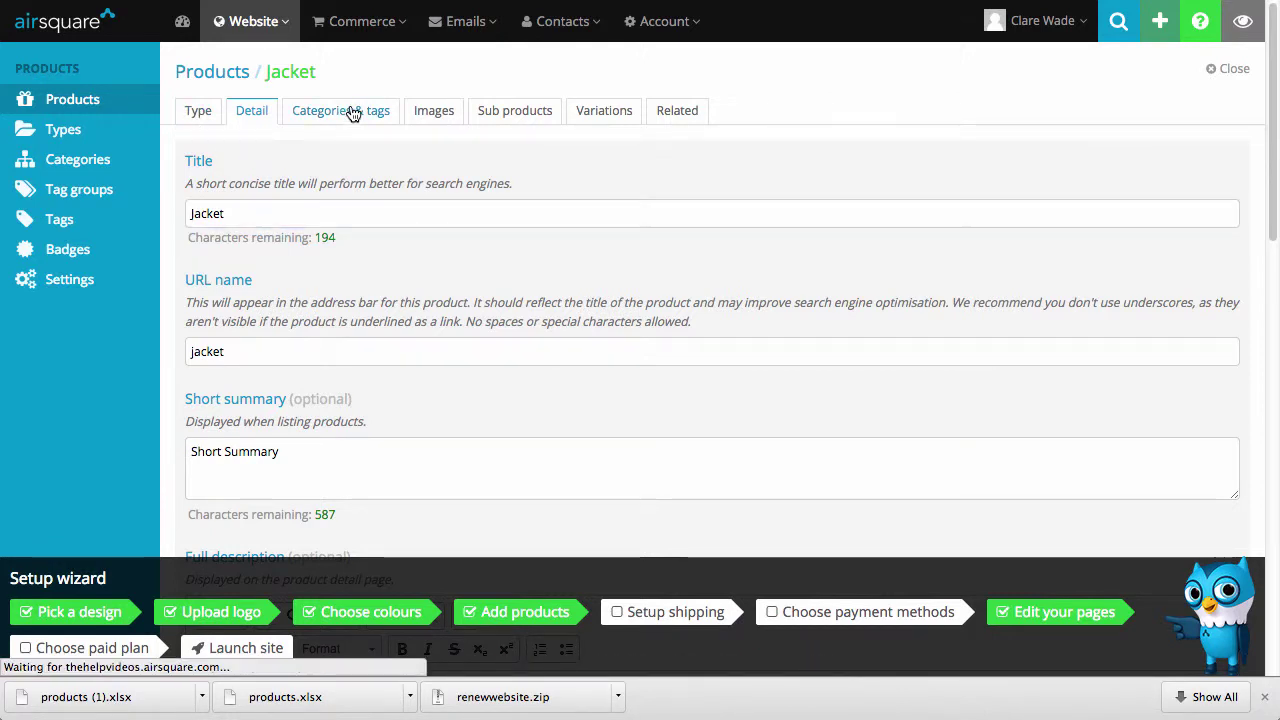
scroll(370, 291, "down", 1)
scroll(370, 291, "up", 1)
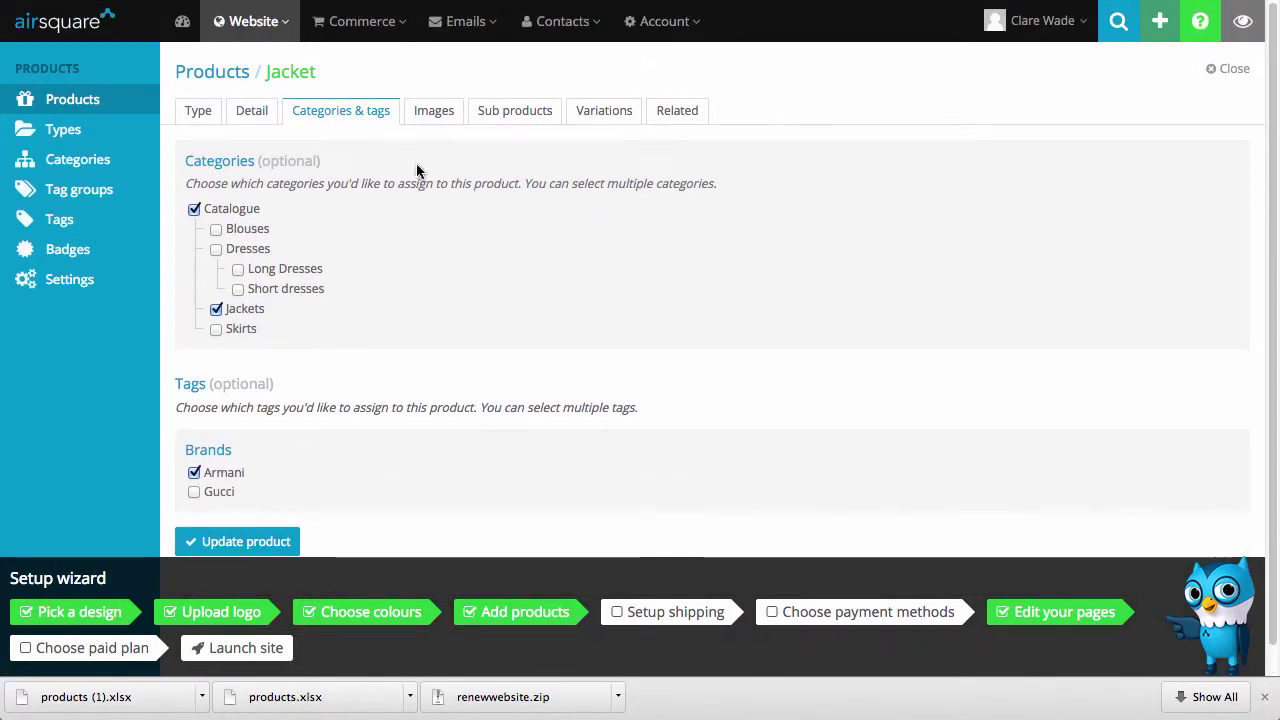
left_click(428, 113)
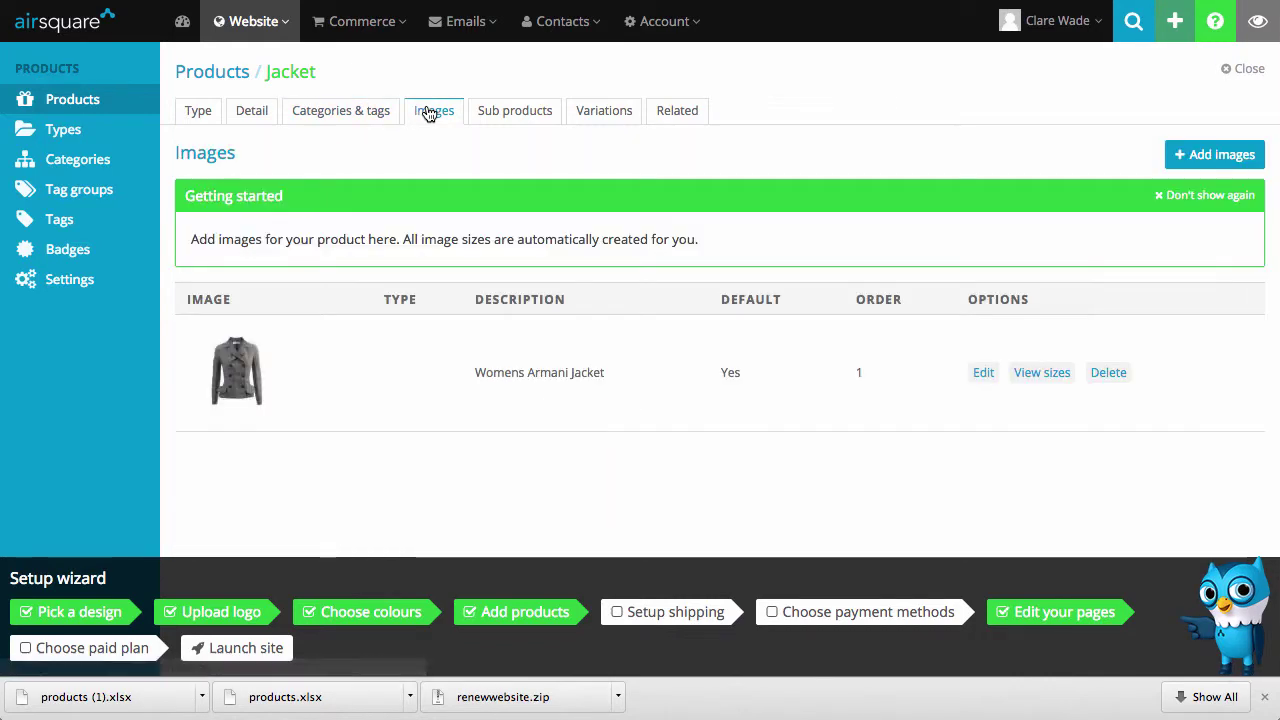
- Review the Jacket's sub products and the additional options of the size 10 Brown one
left_click(512, 112)
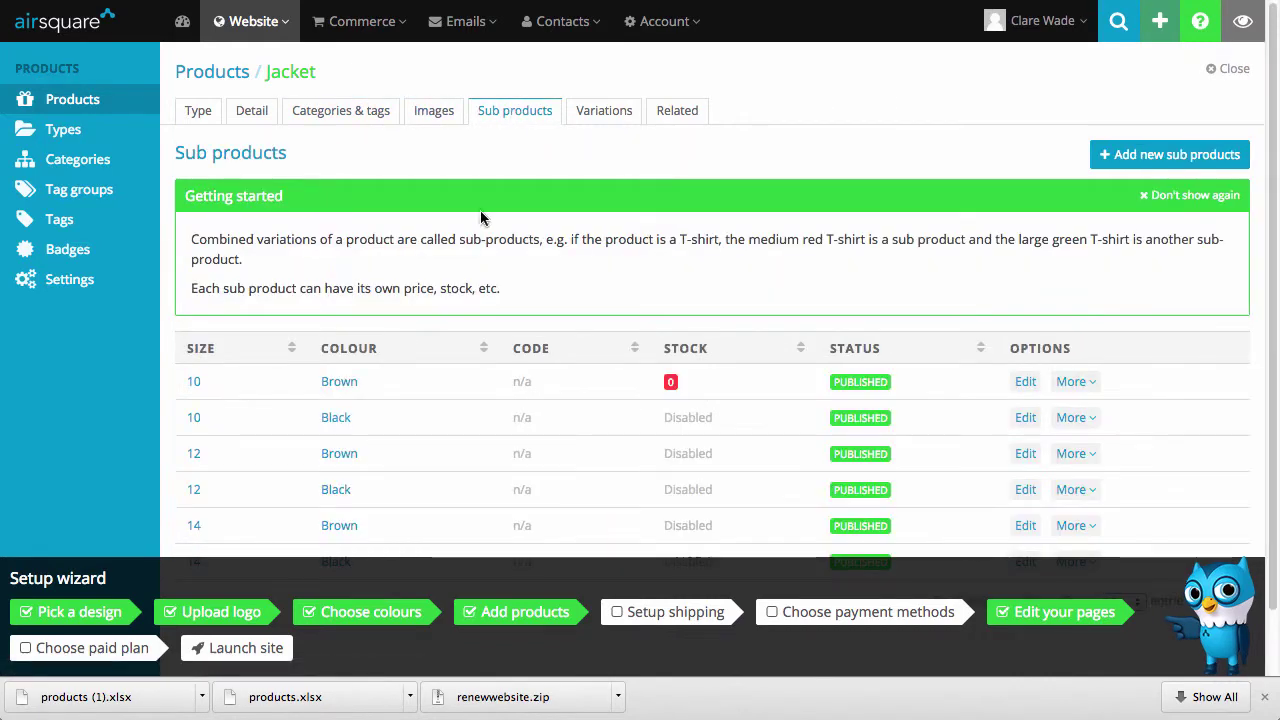
scroll(448, 310, "down", 3)
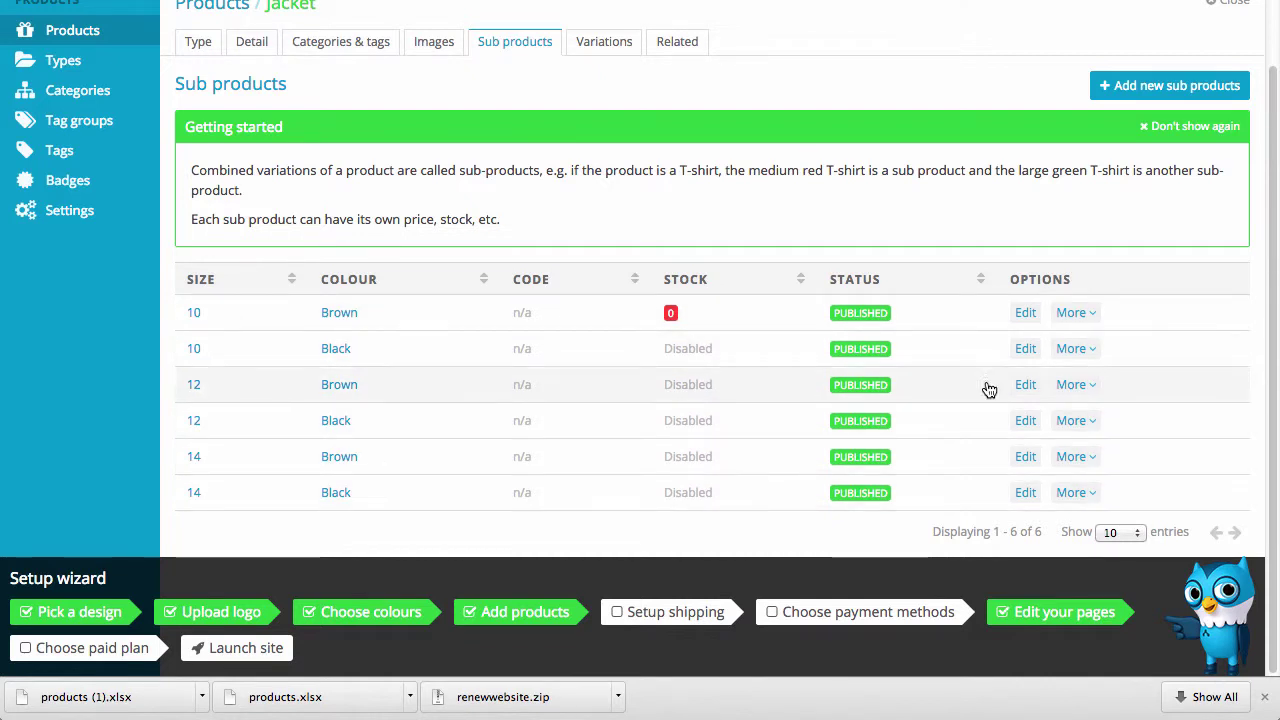
left_click(1090, 315)
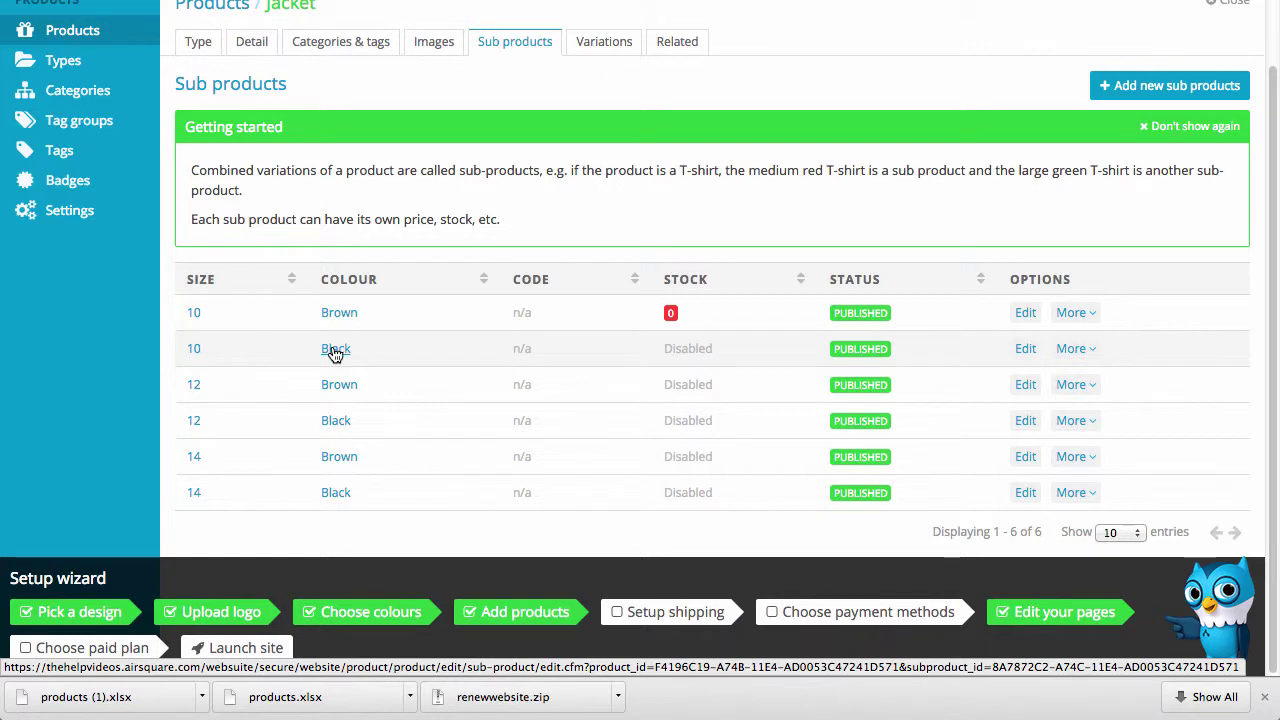
mouse_move(1070, 312)
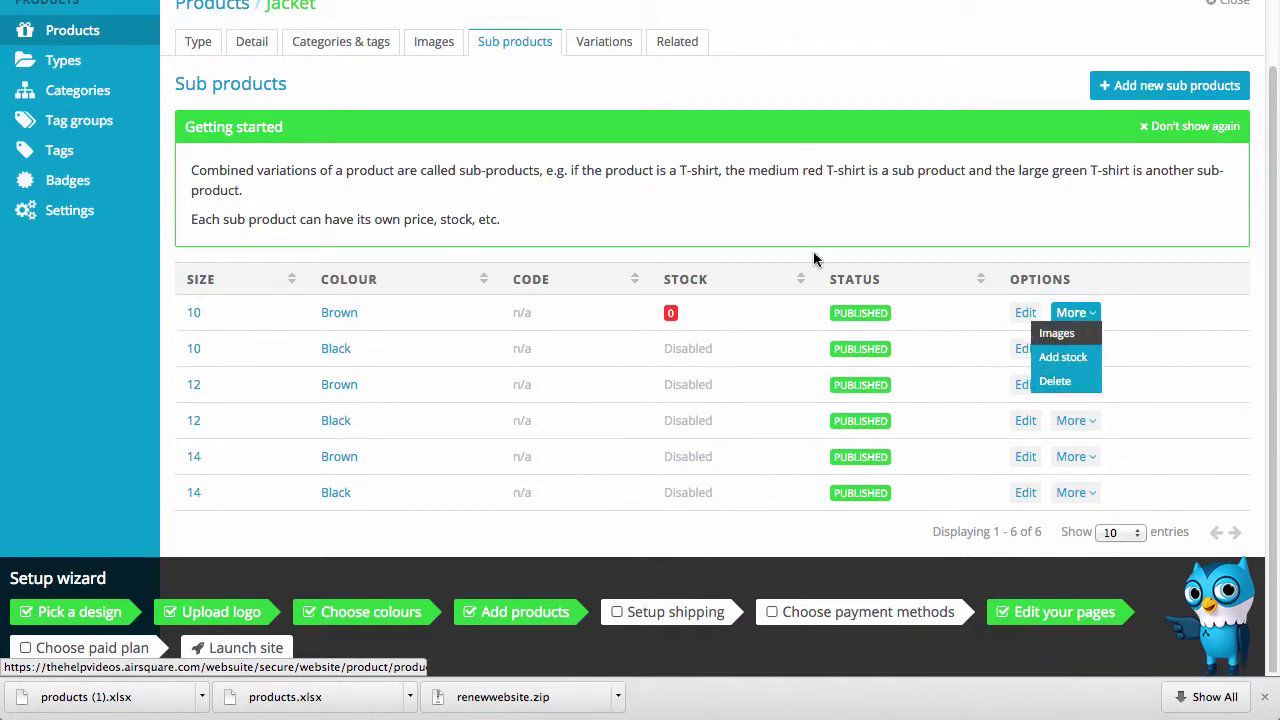
- Add the attribute 16 to the Jacket's Size variation
left_click(608, 48)
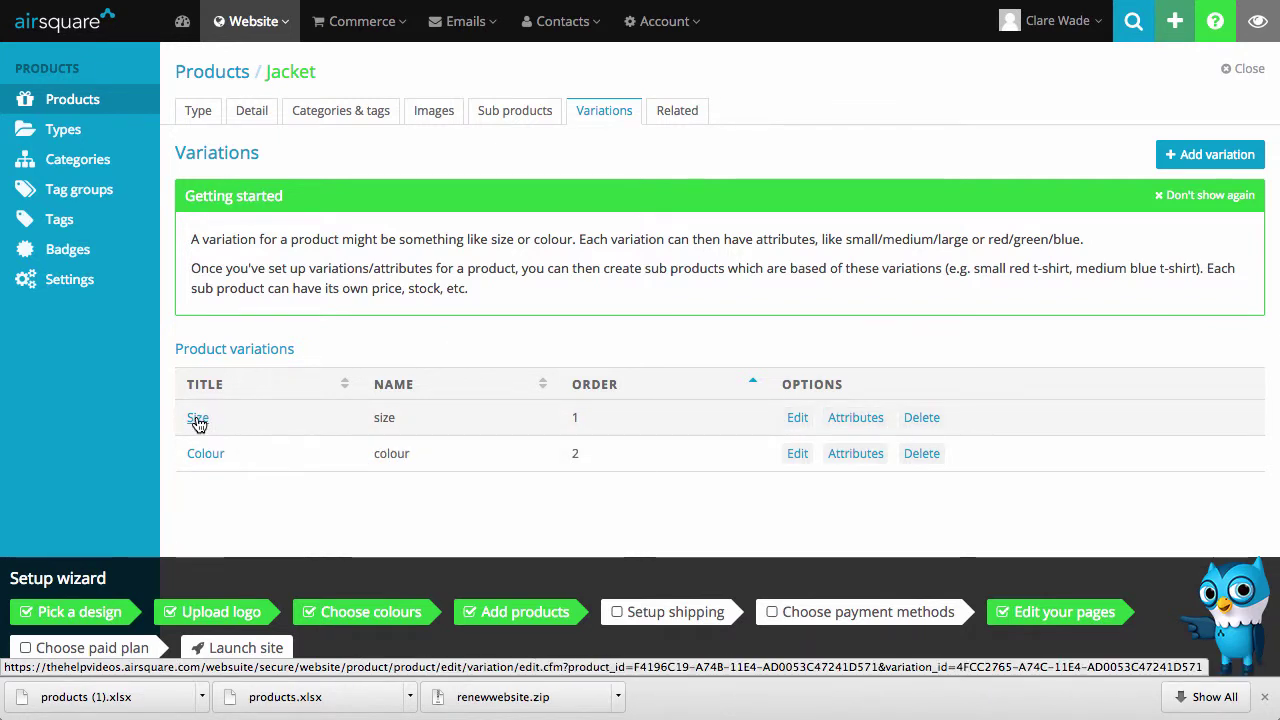
left_click(862, 420)
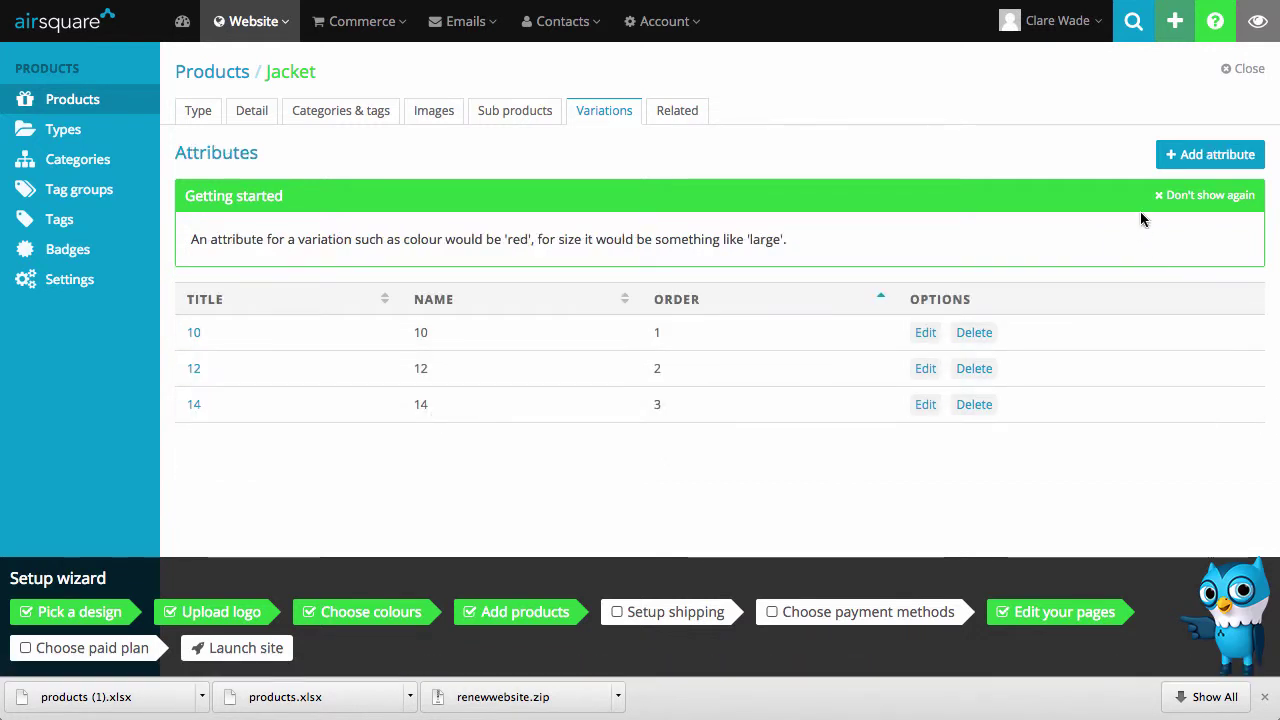
left_click(1205, 160)
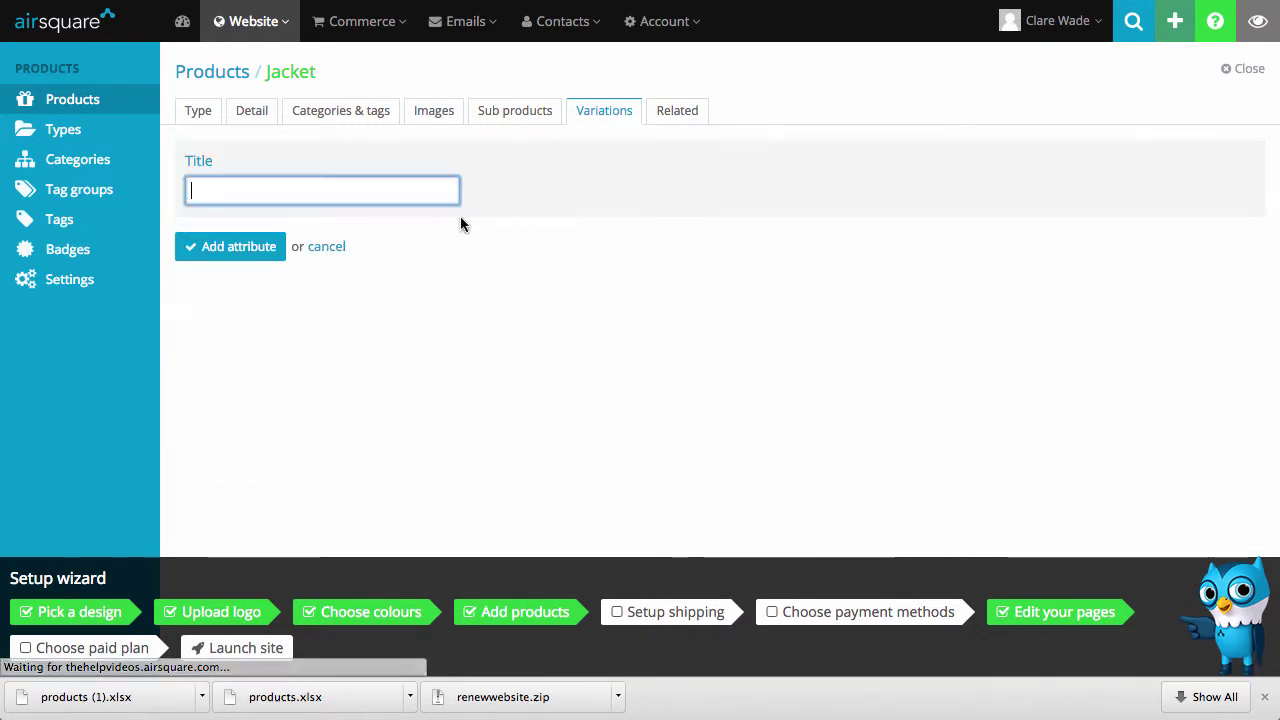
type("16")
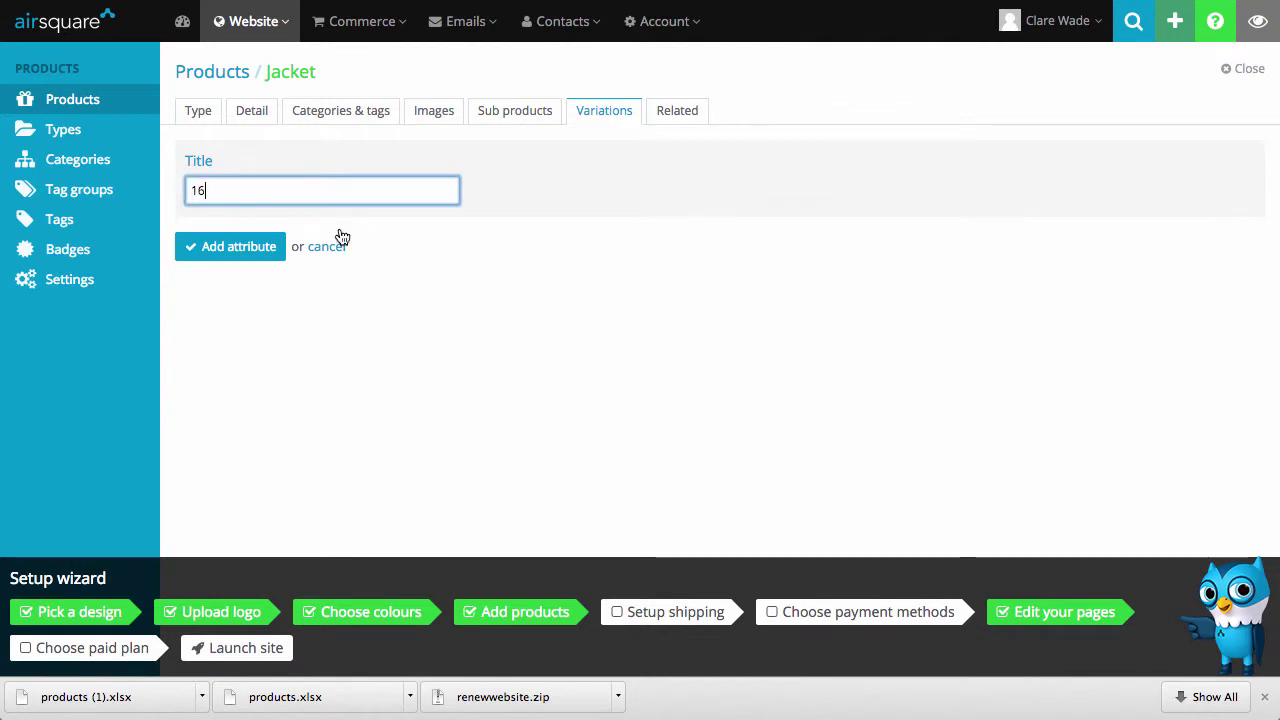
left_click(263, 257)
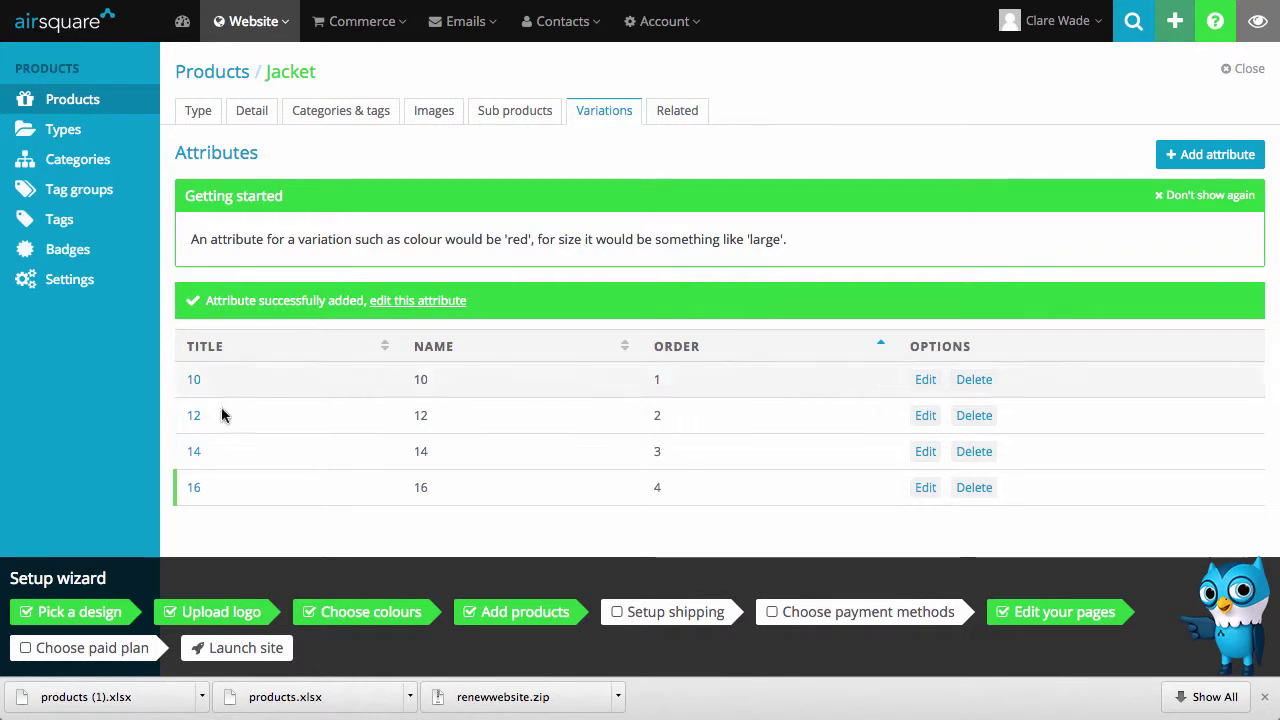
- Create and publish the missing size 16 sub products in Brown and Black, leaving their code, prices and stock blank
left_click(523, 107)
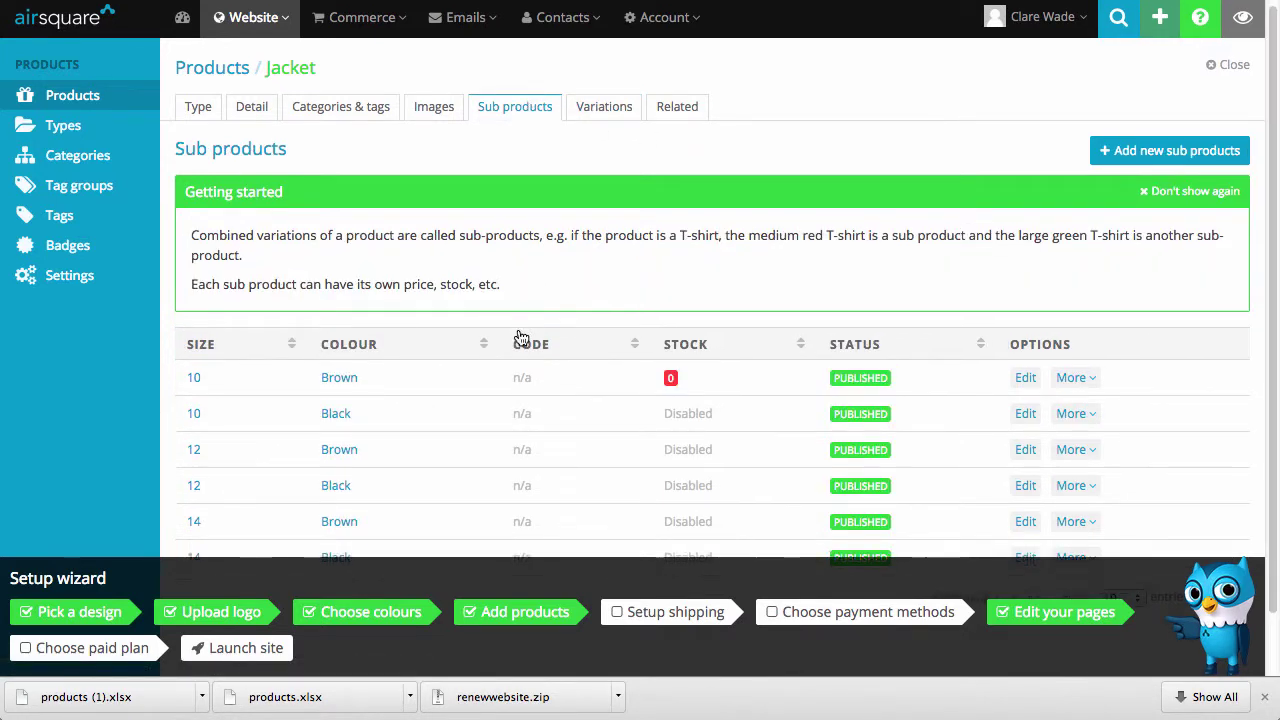
scroll(520, 337, "down", 1)
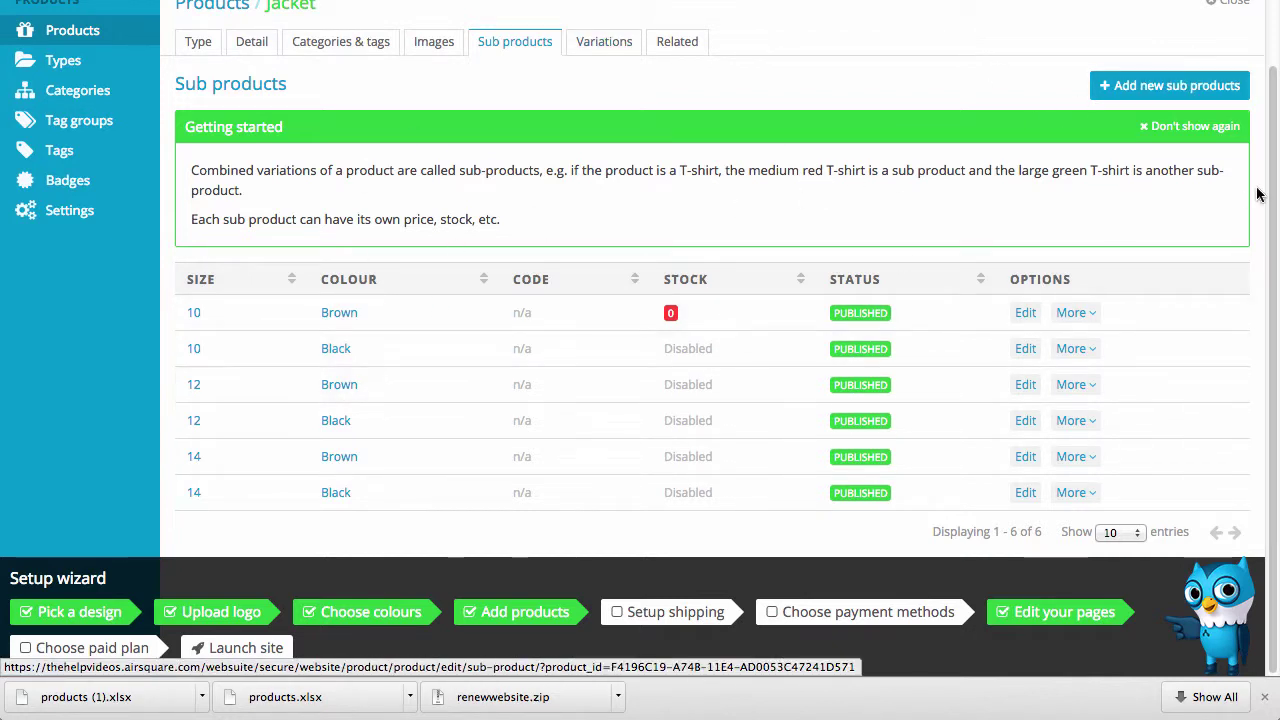
scroll(635, 115, "up", 1)
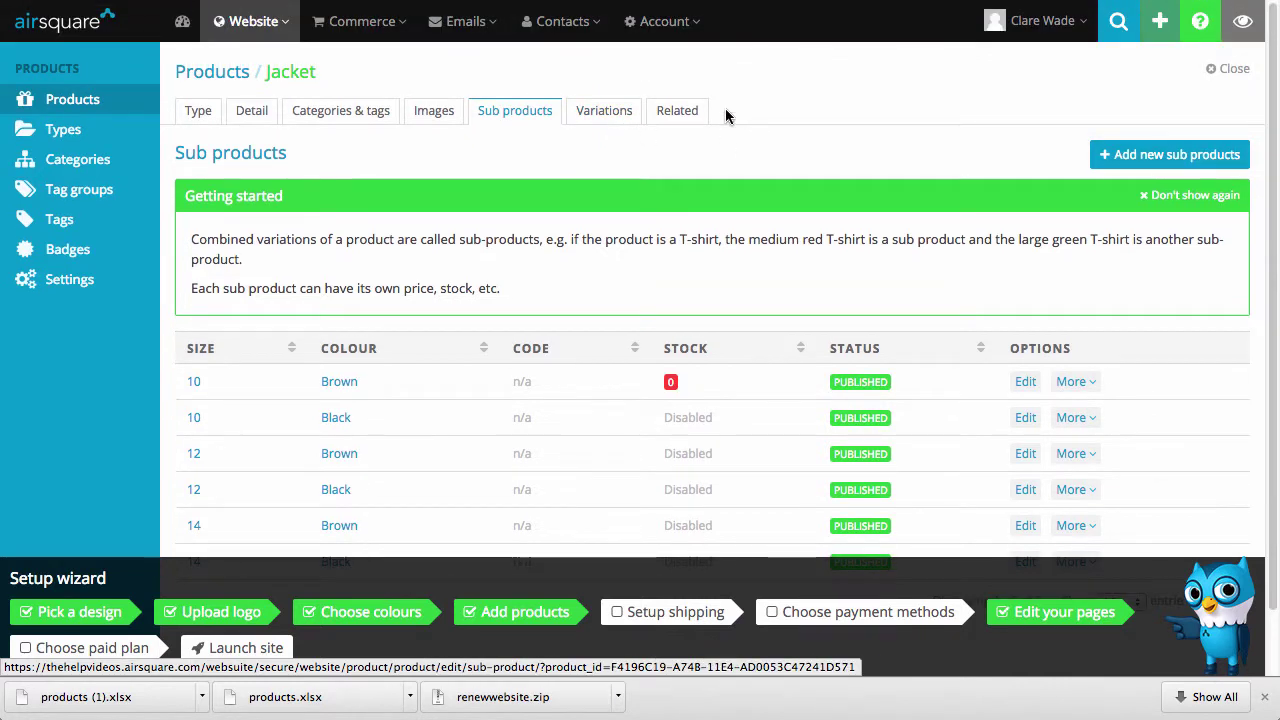
left_click(1135, 154)
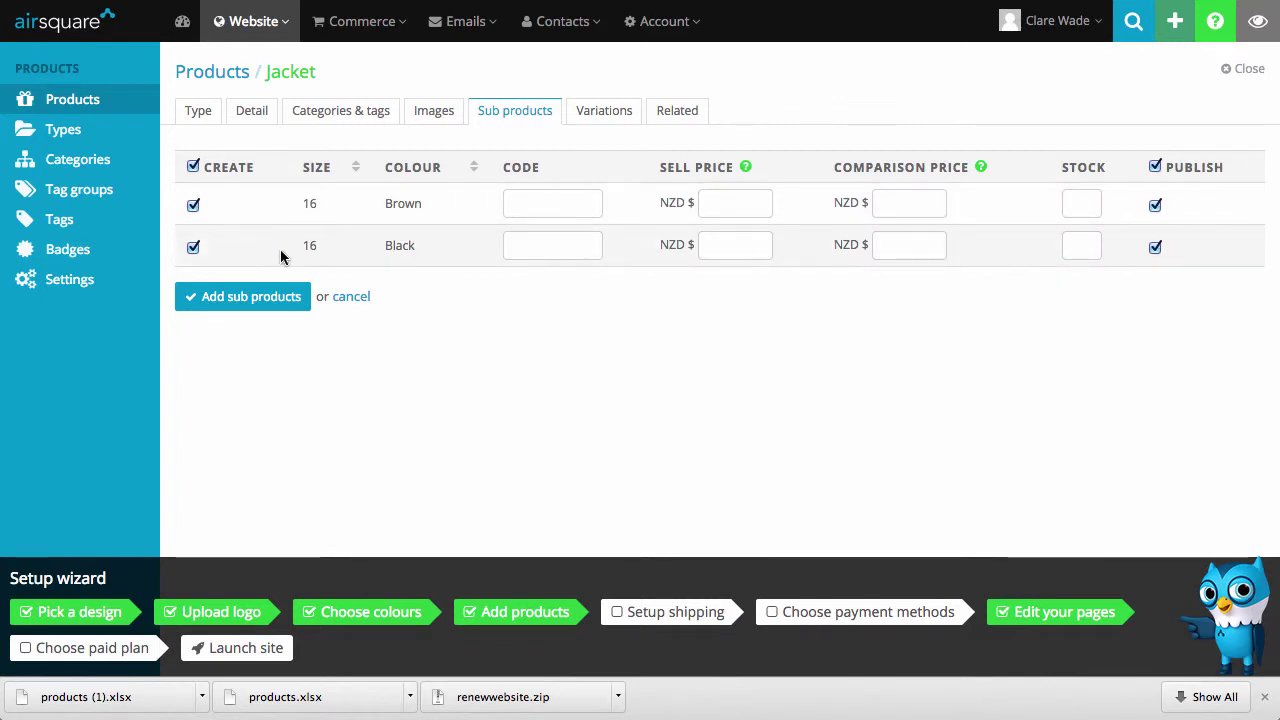
left_click(238, 299)
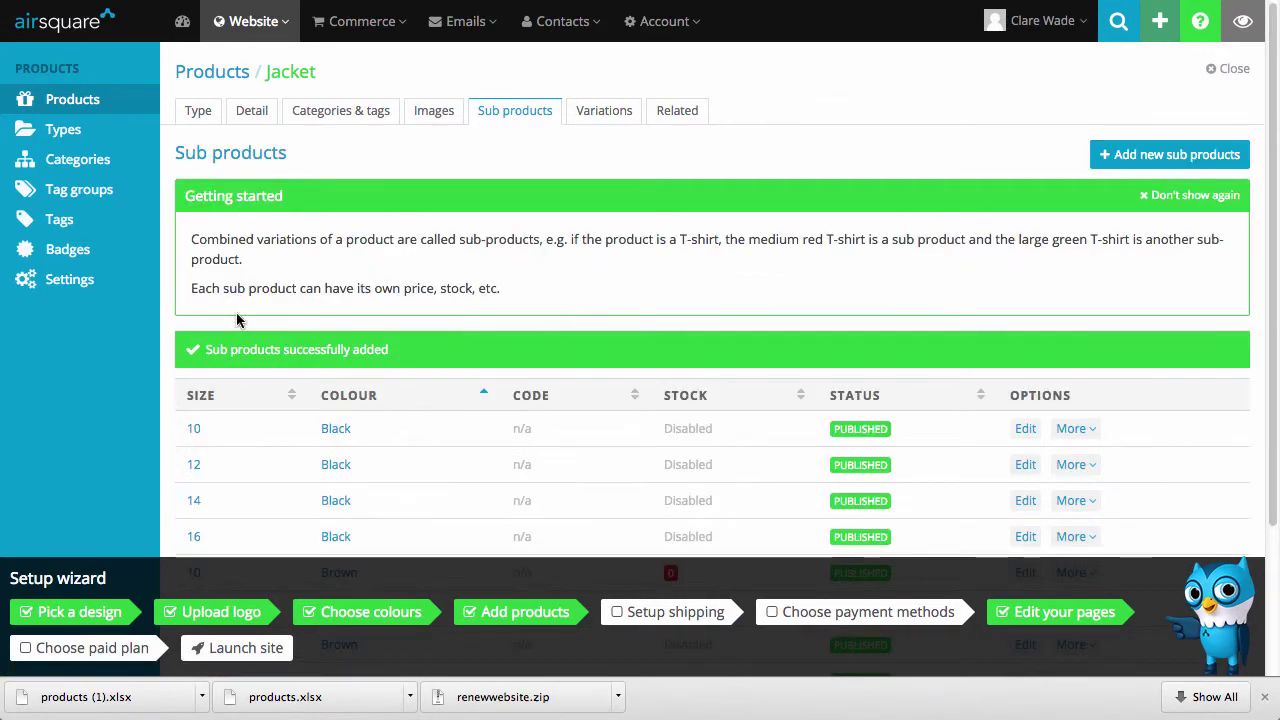
scroll(518, 425, "down", 3)
scroll(518, 425, "up", 3)
- Check the Jacket's related products and go back to the list of all products
left_click(679, 112)
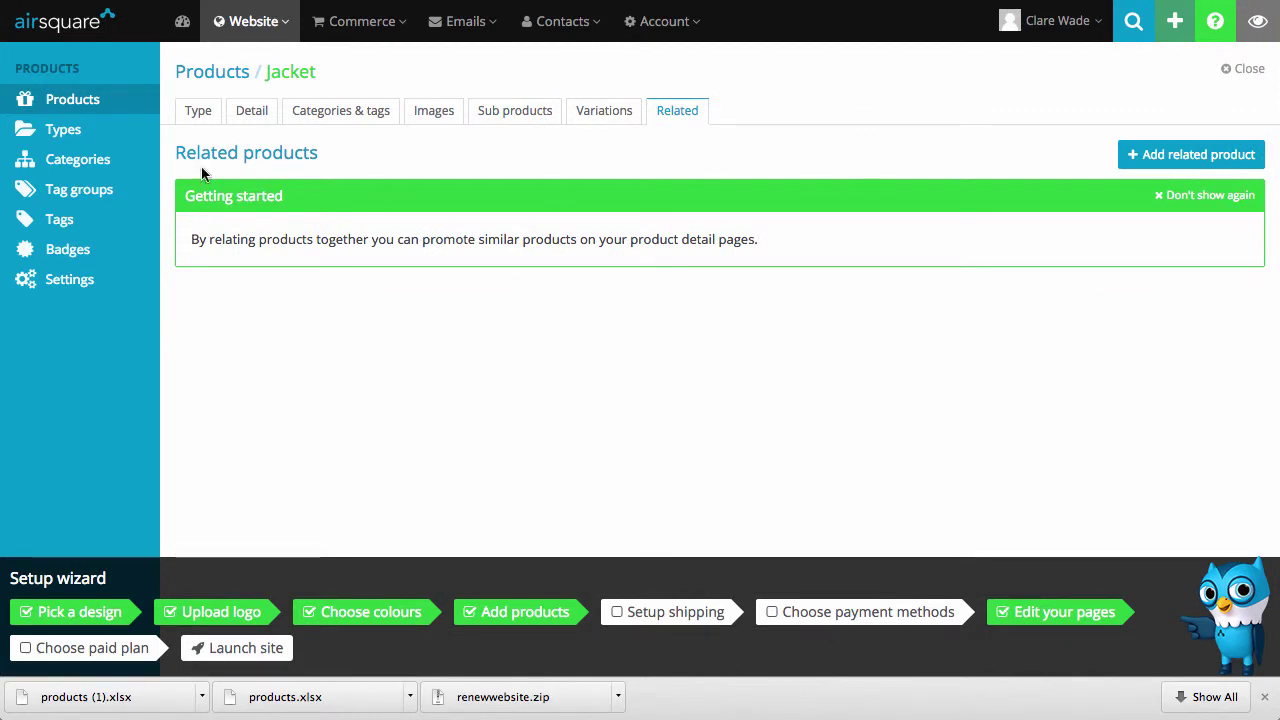
left_click(78, 106)
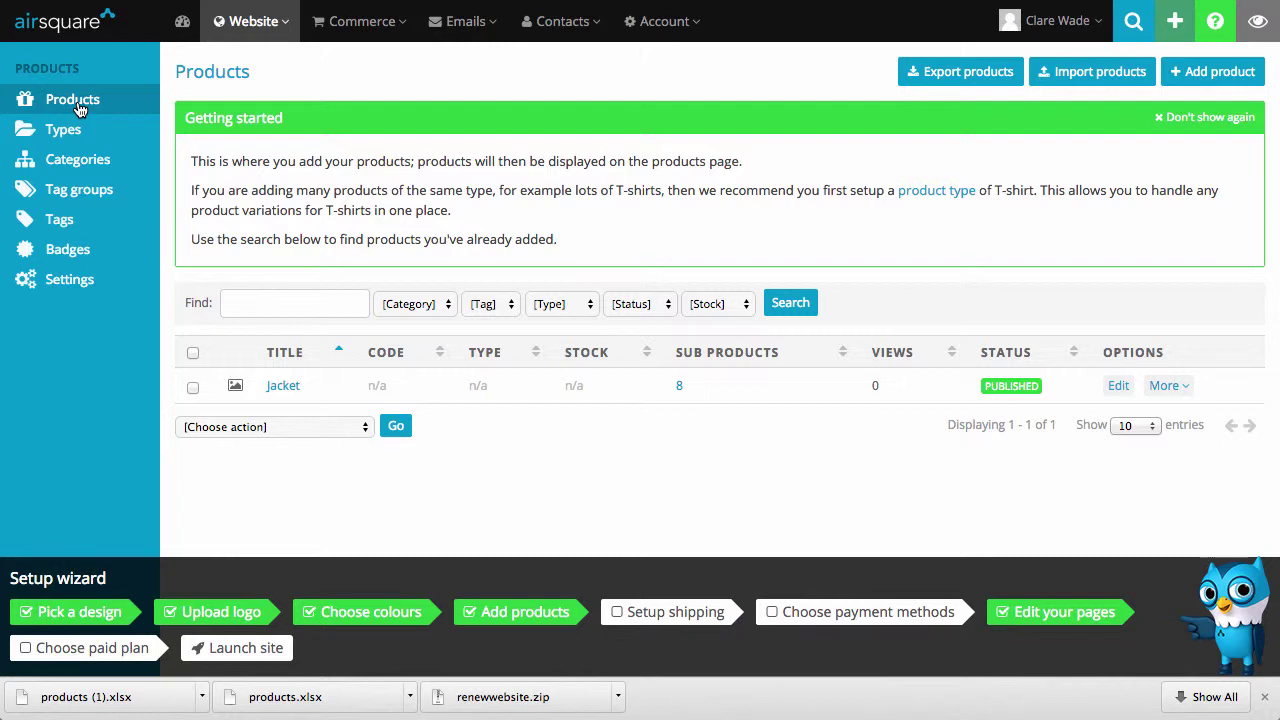
- Preview the website and browse its Products page and the Jackets category
left_click(1258, 22)
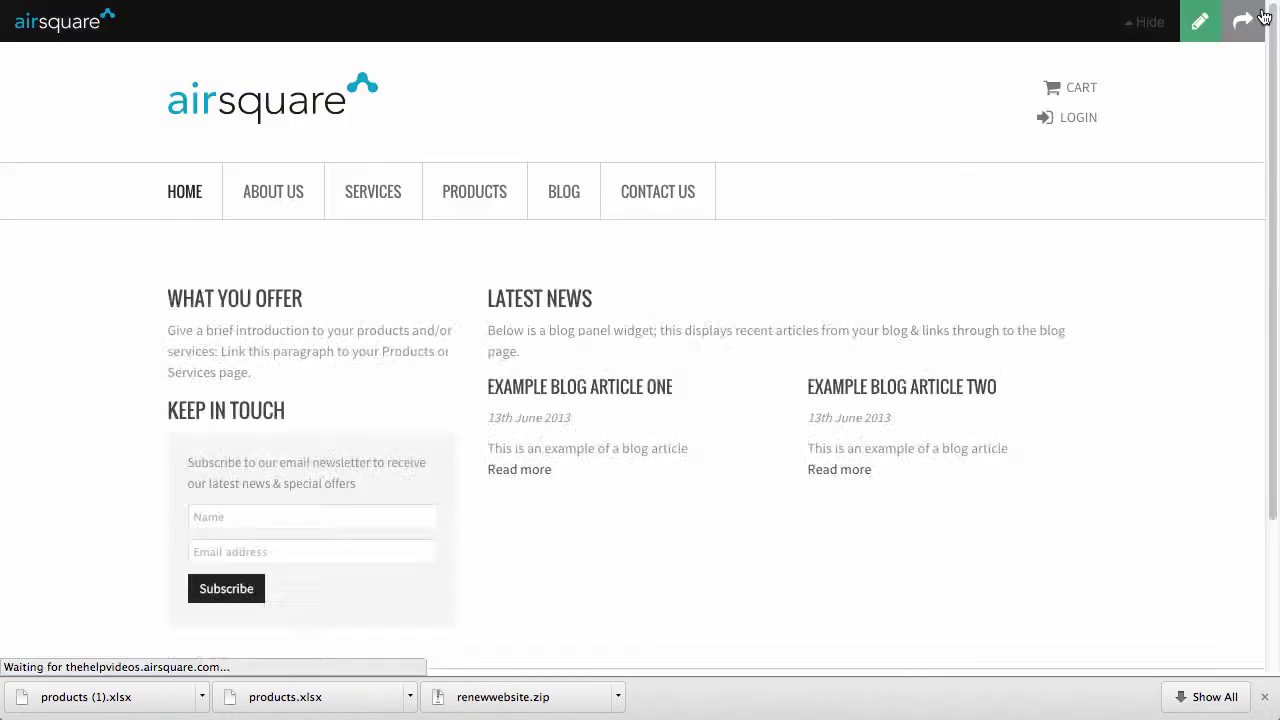
left_click(477, 194)
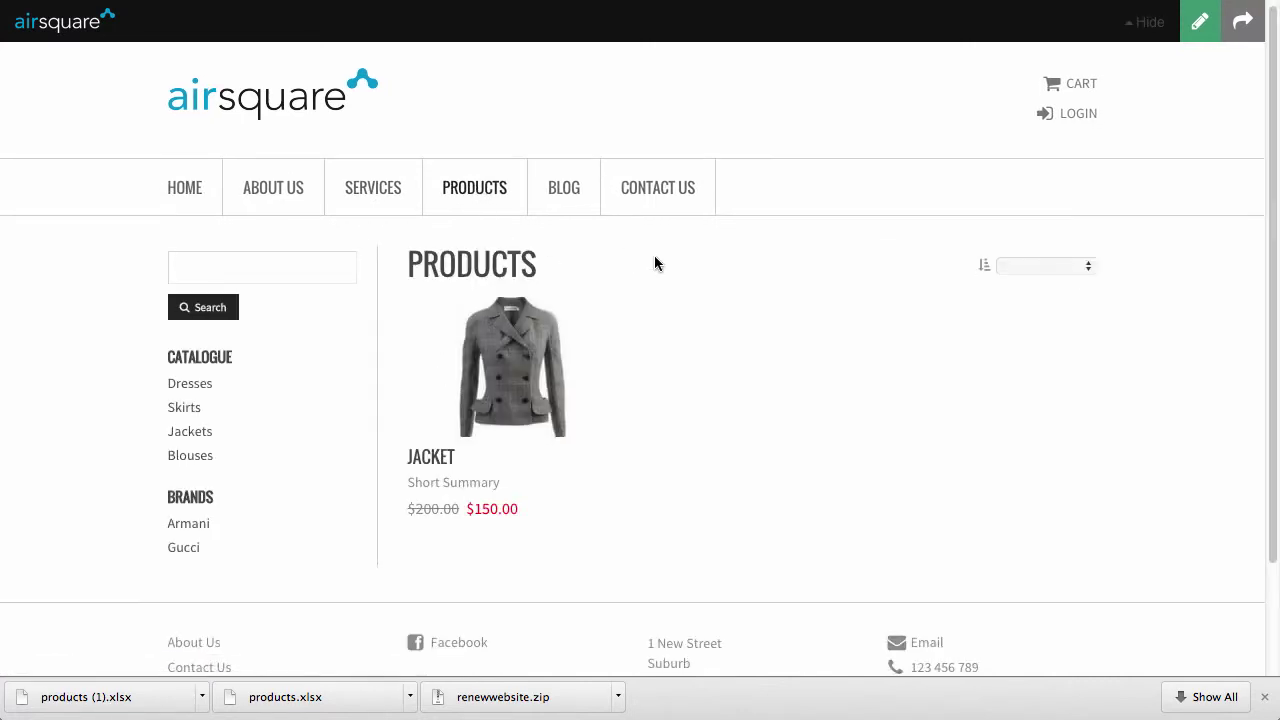
scroll(655, 263, "down", 1)
scroll(654, 263, "down", 1)
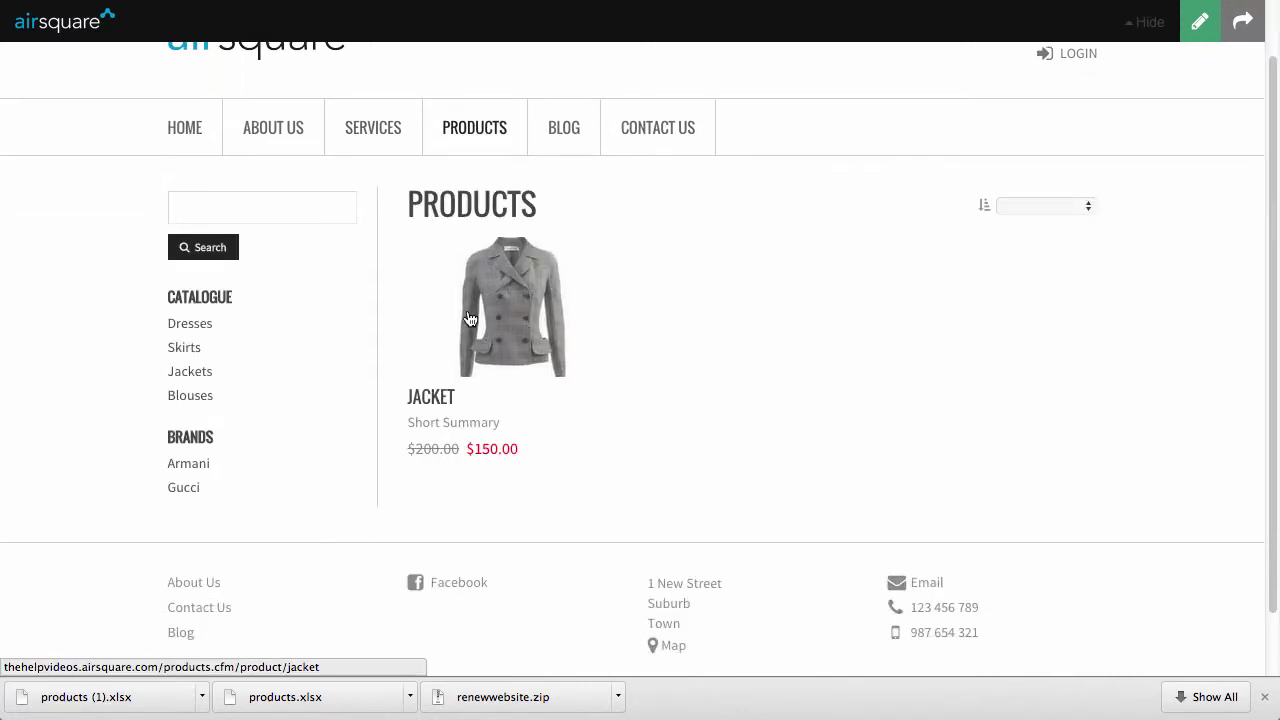
left_click(175, 378)
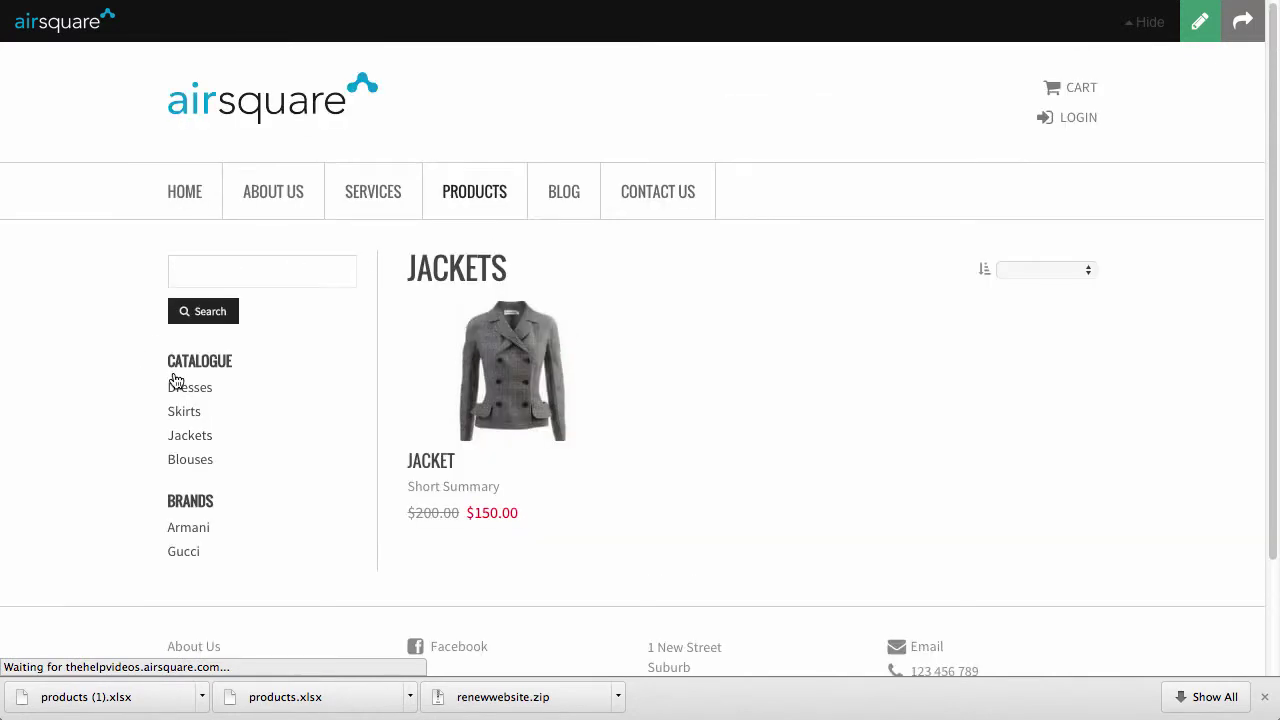
scroll(404, 345, "down", 3)
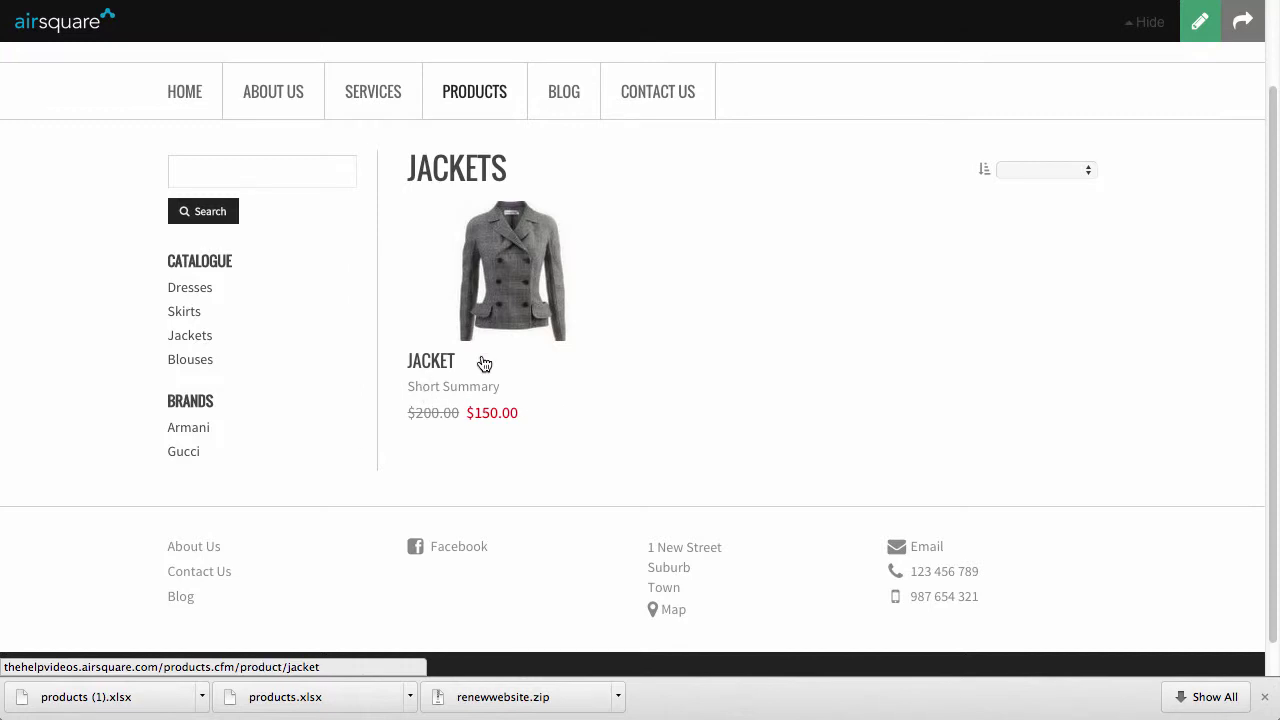
- Open the Jacket's product page on the website, view its enlarged image and close it
left_click(509, 274)
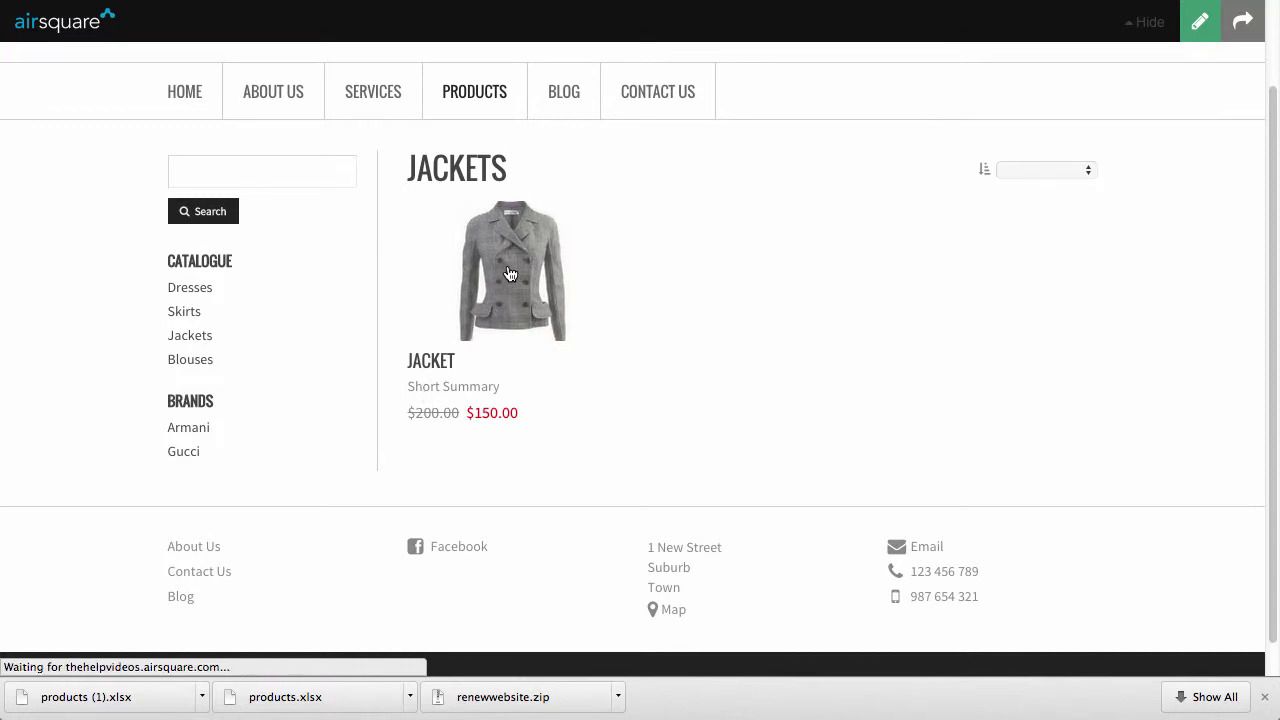
scroll(661, 250, "down", 2)
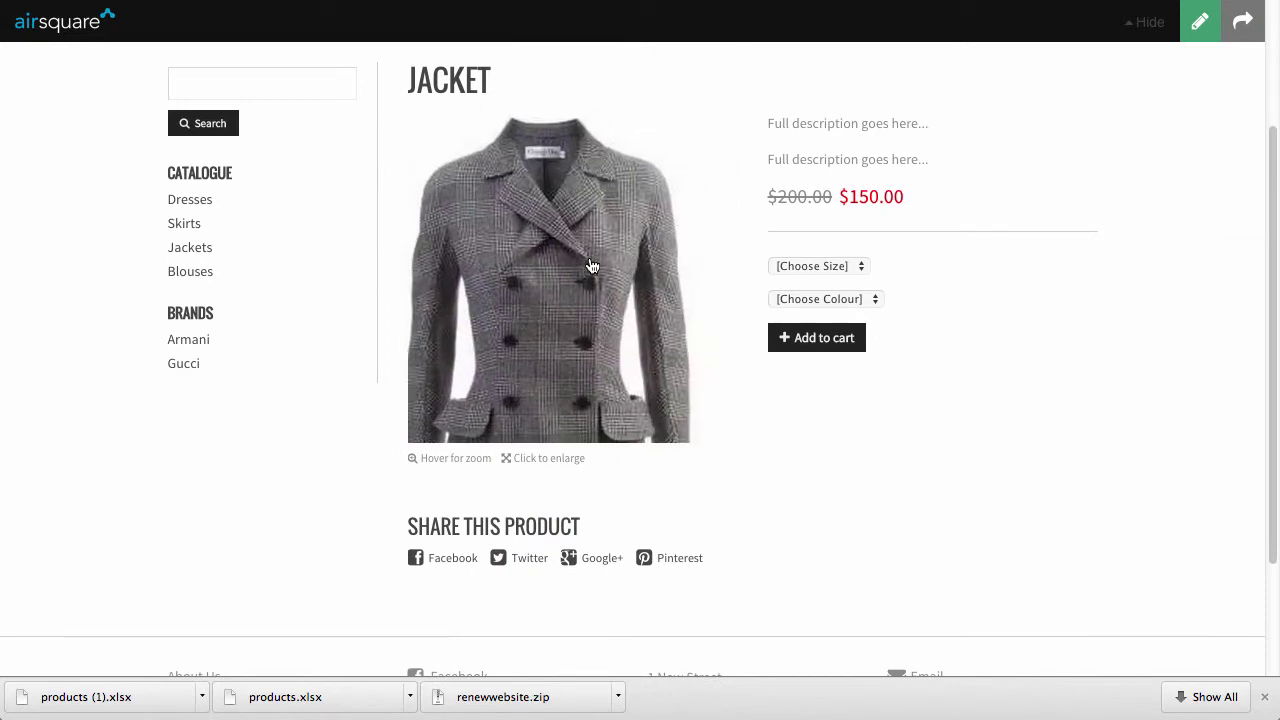
left_click(592, 265)
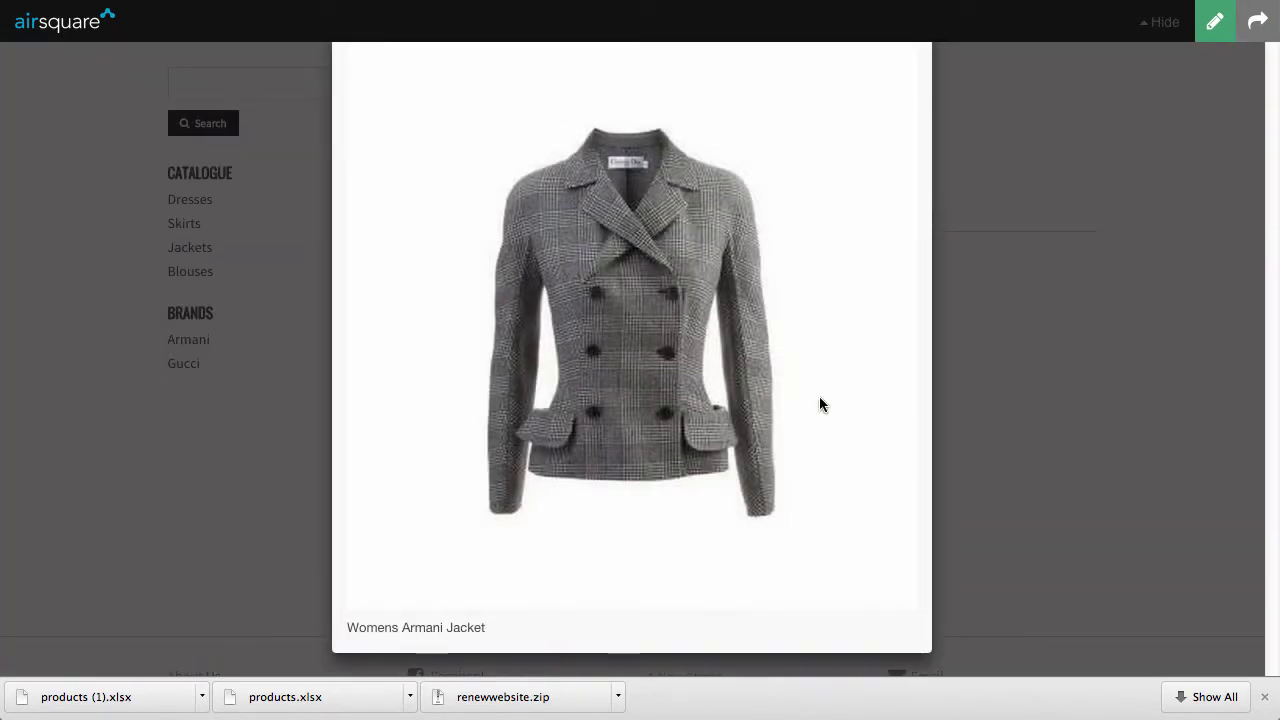
left_click(1026, 396)
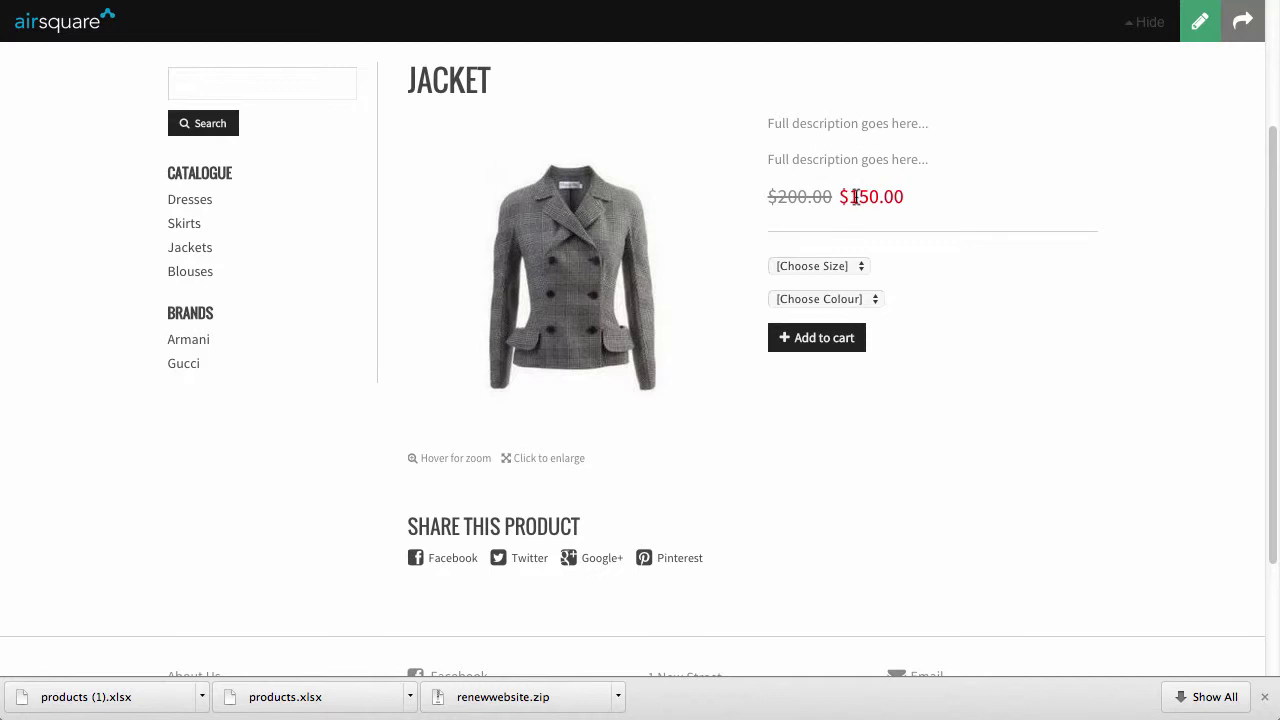
- Choose size 12 and colour Brown for the Jacket and look over the product page's sharing links
left_click(860, 266)
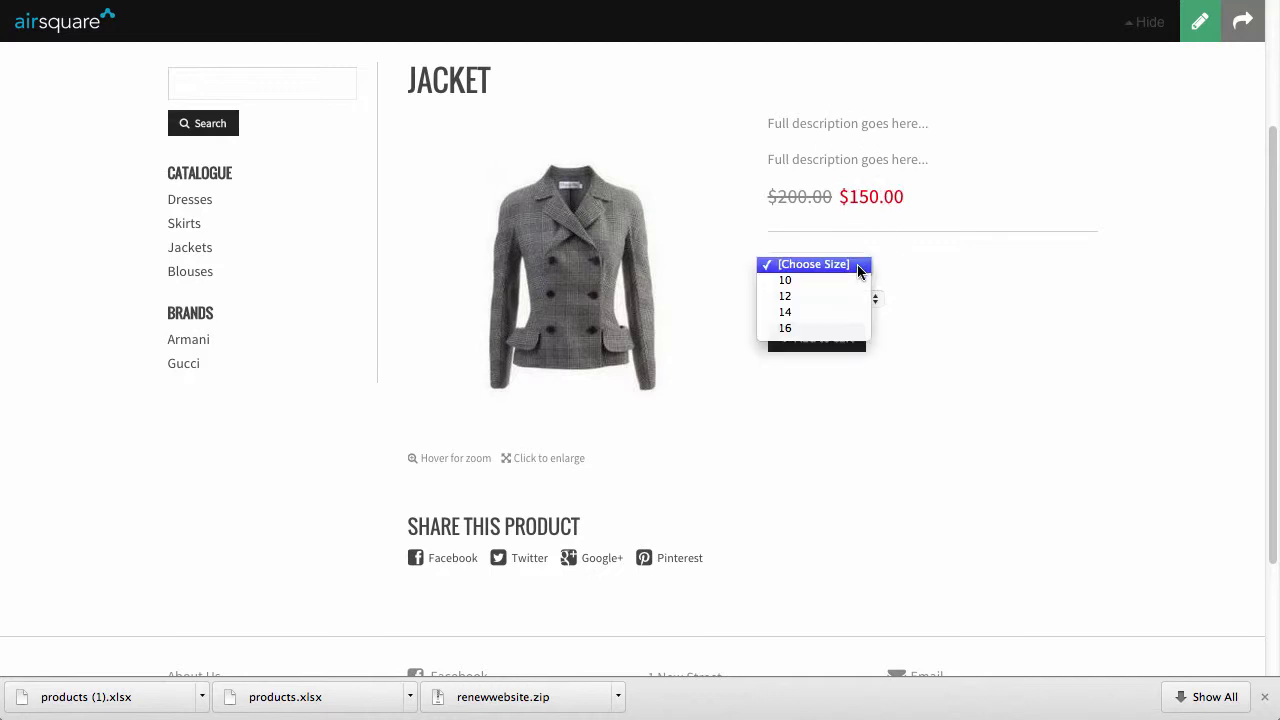
left_click(866, 294)
left_click(866, 298)
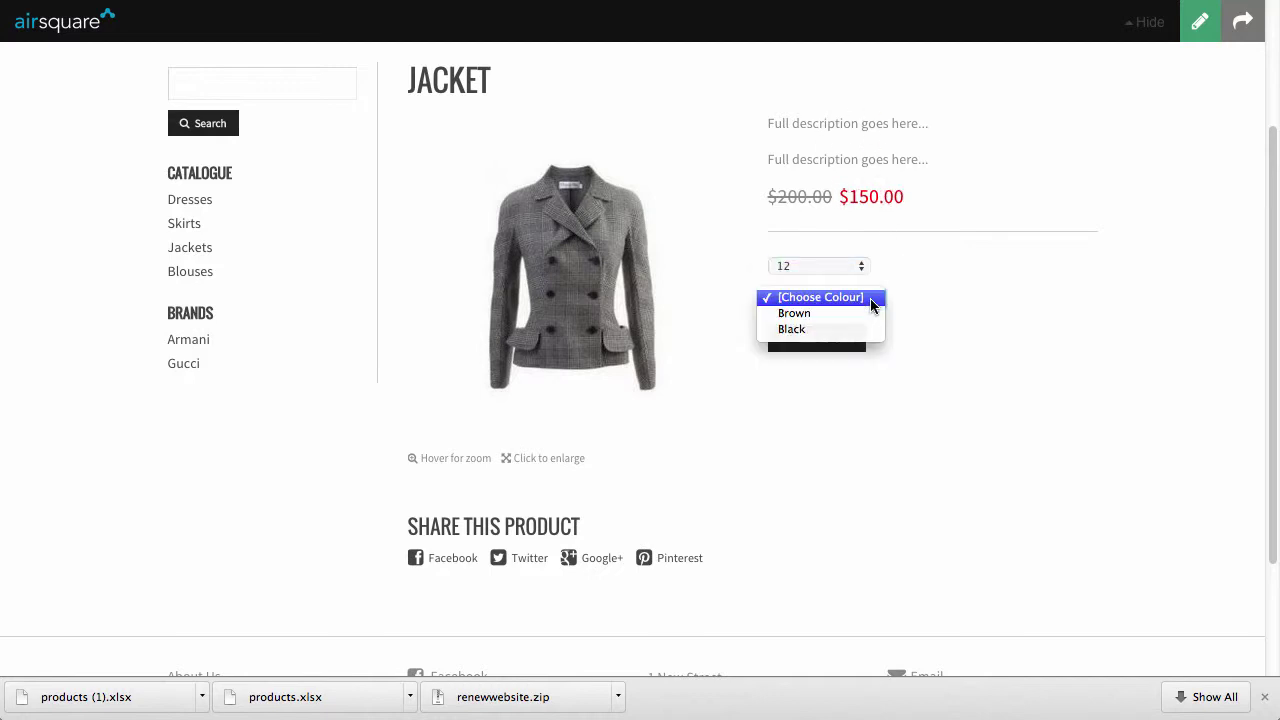
left_click(853, 311)
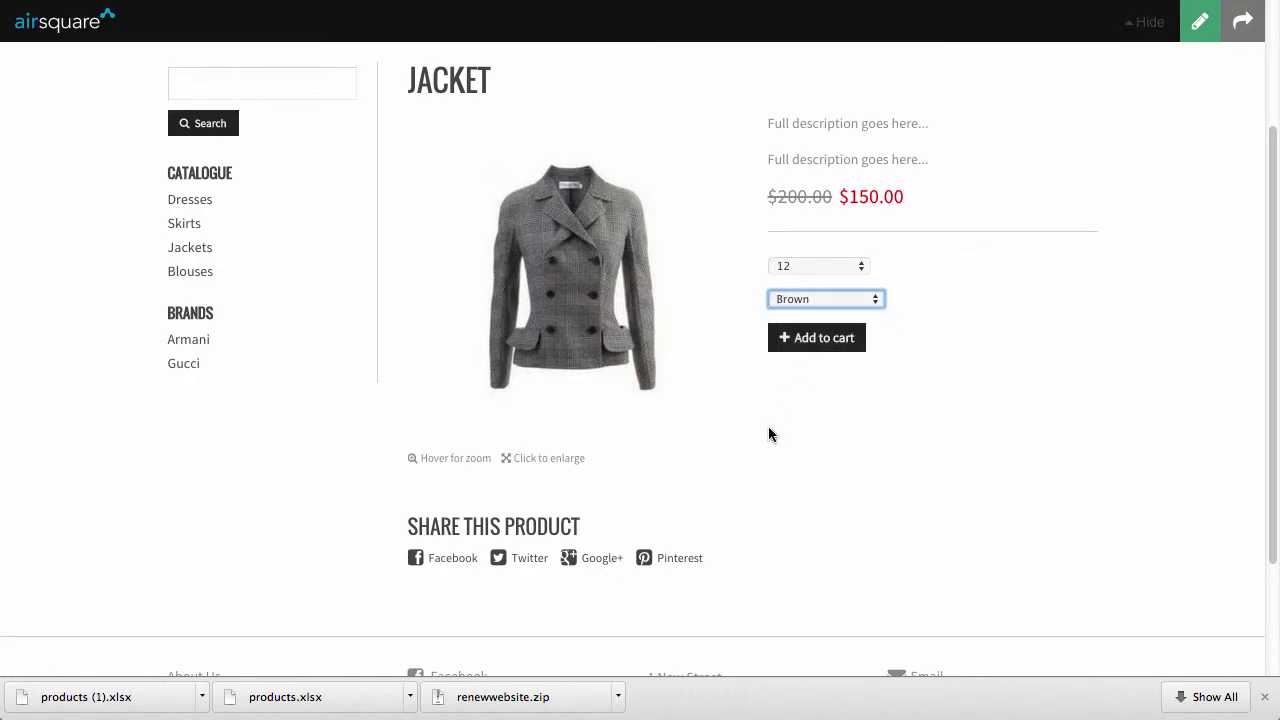
scroll(489, 520, "down", 2)
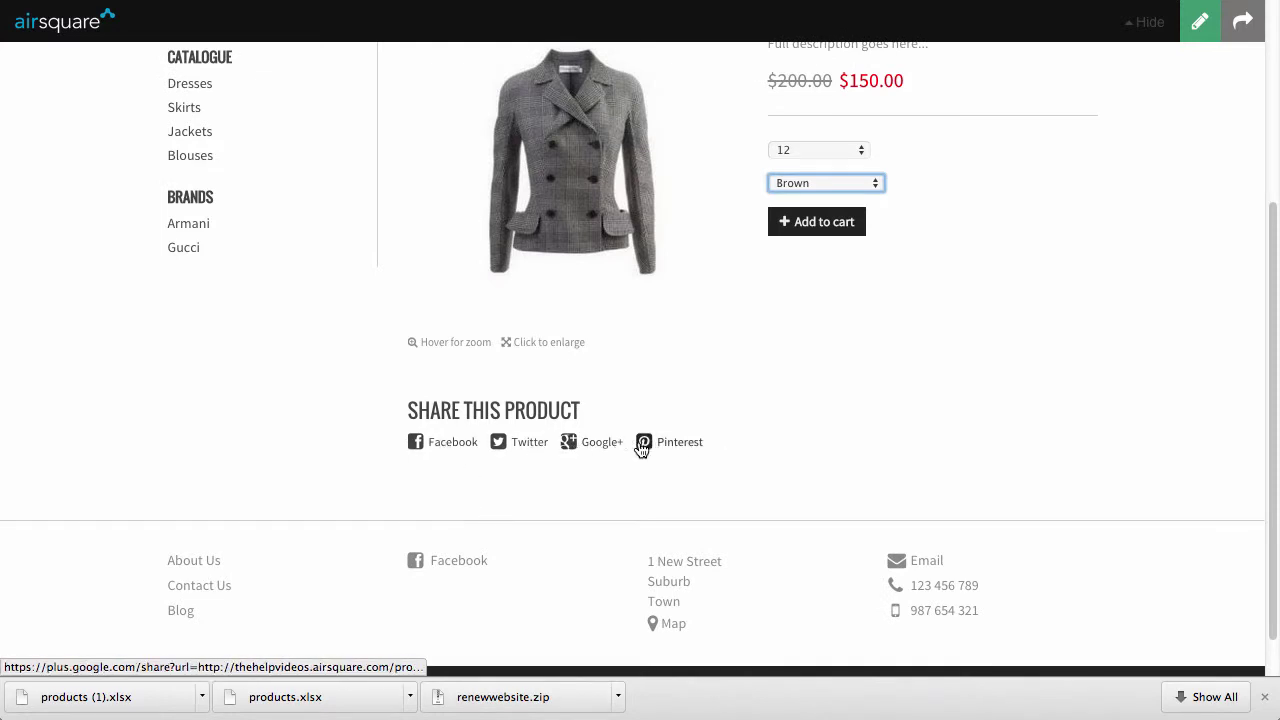
scroll(882, 445, "up", 5)
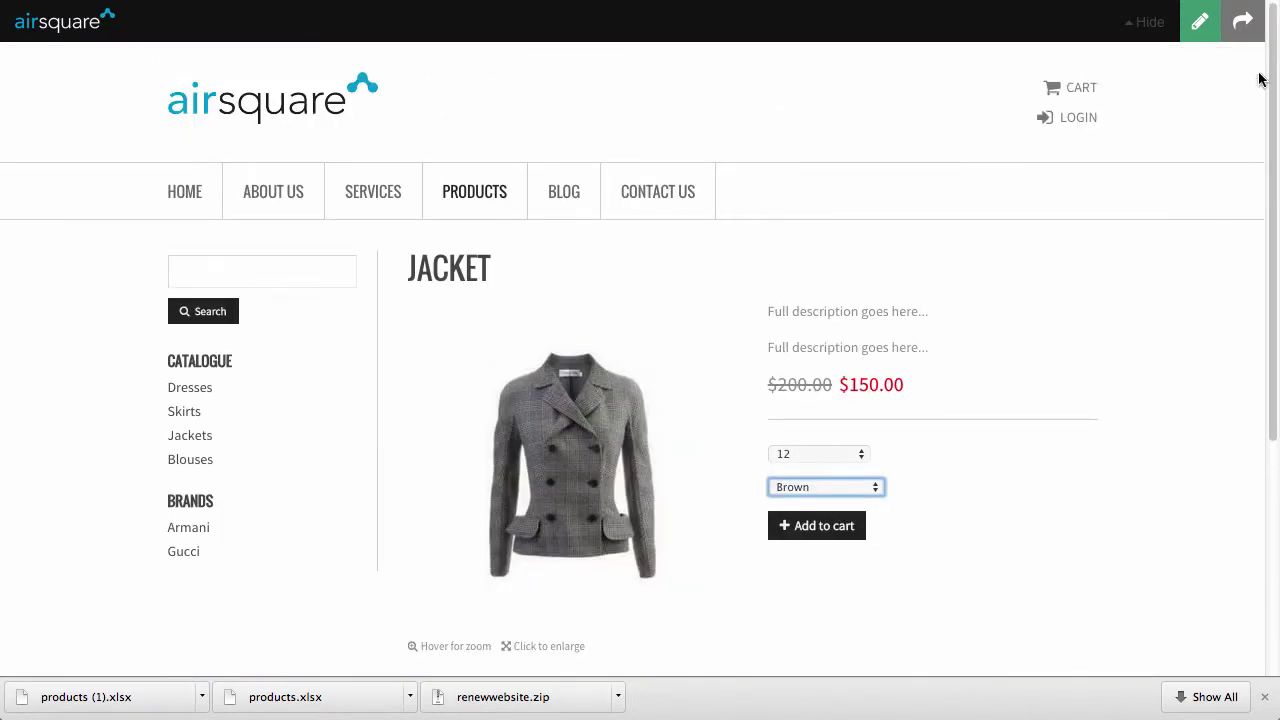
- Return from the website preview to the admin, open the product settings and look over the stock notification and display options
left_click(1245, 22)
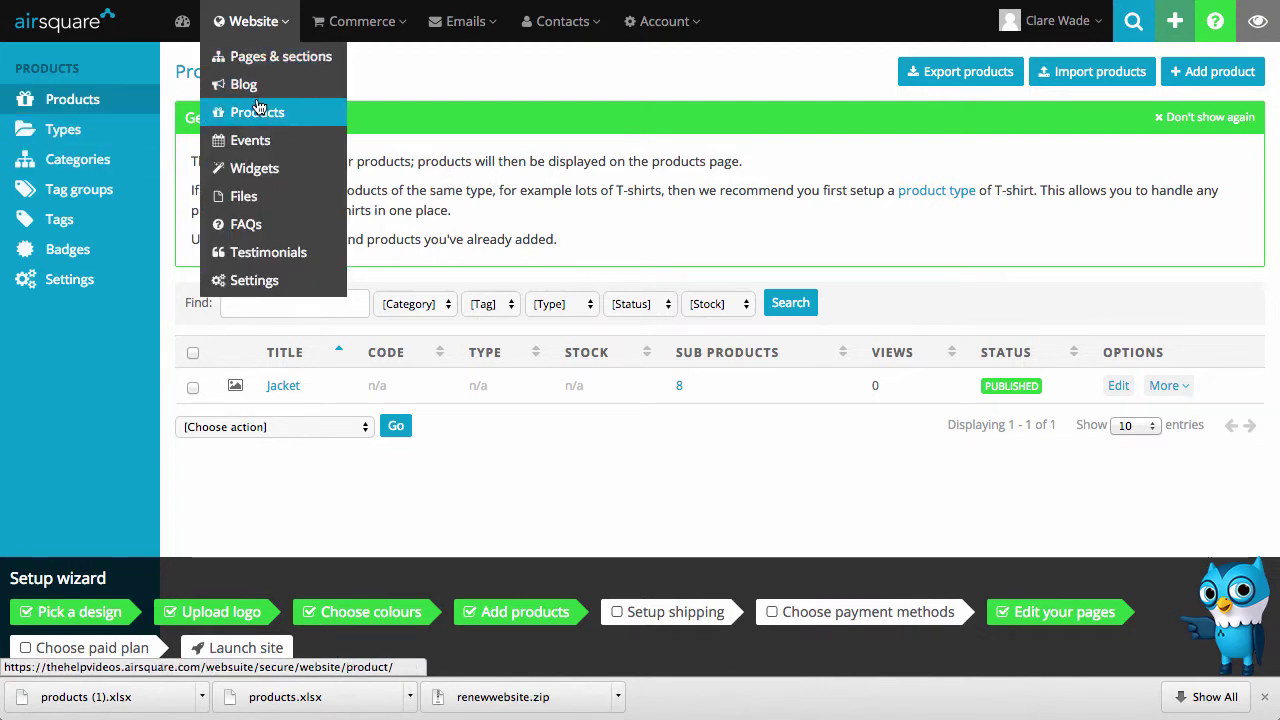
left_click(56, 285)
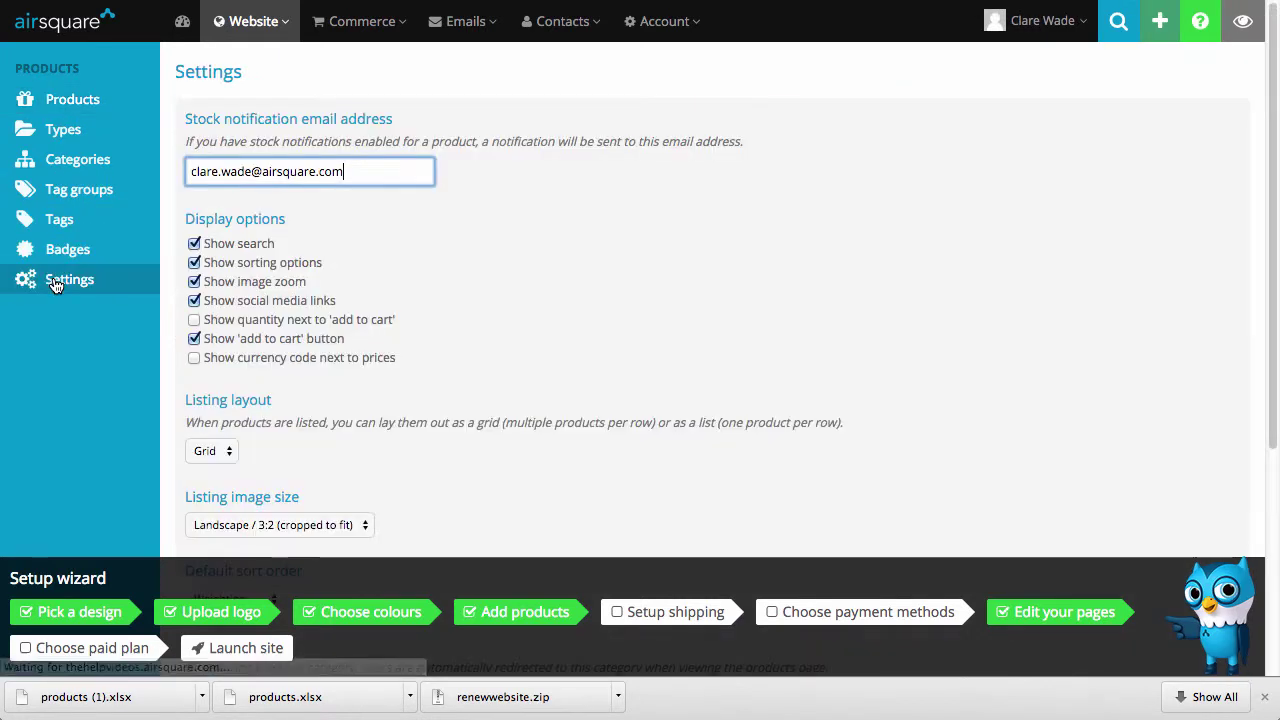
scroll(487, 267, "down", 1)
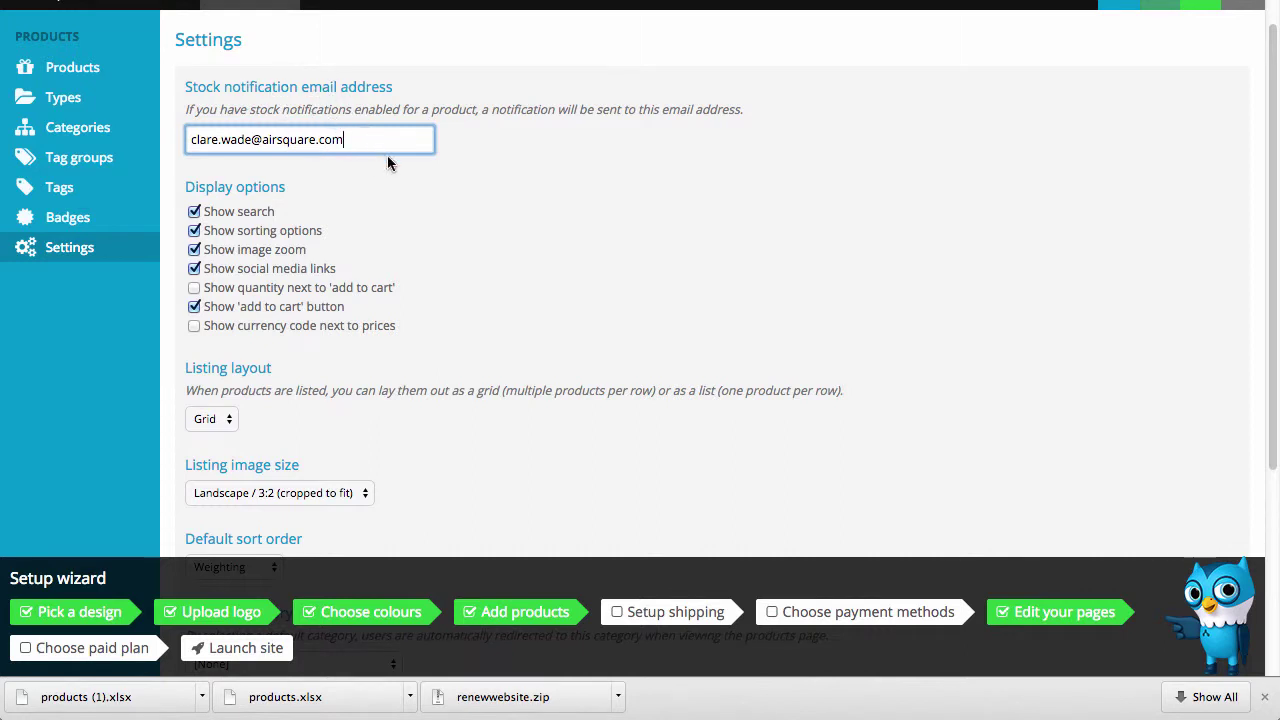
scroll(517, 194, "down", 2)
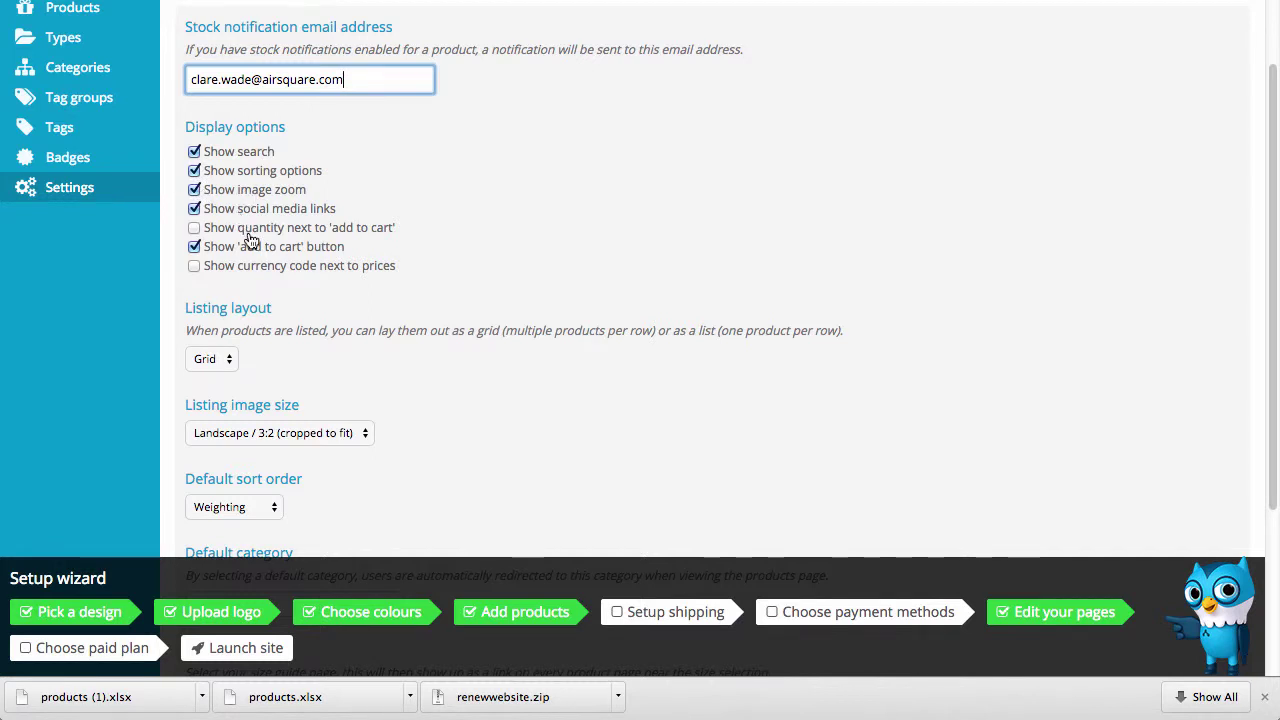
scroll(486, 249, "down", 1)
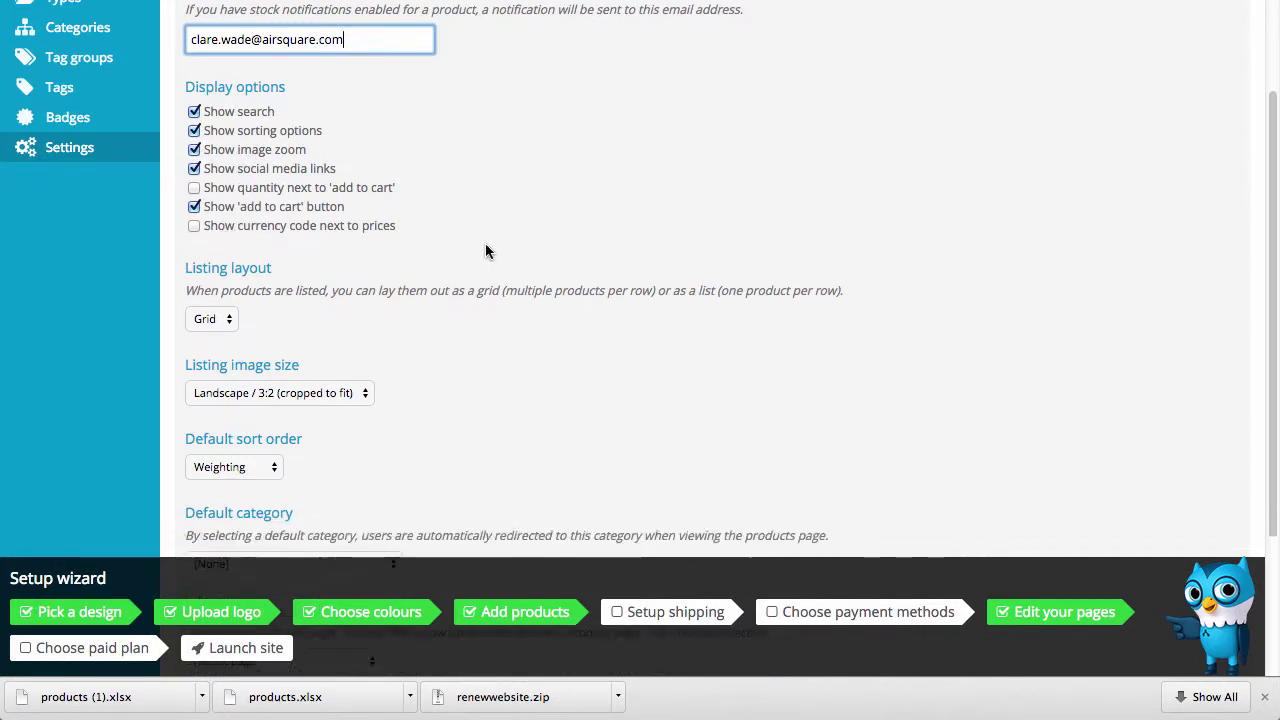
scroll(485, 250, "down", 3)
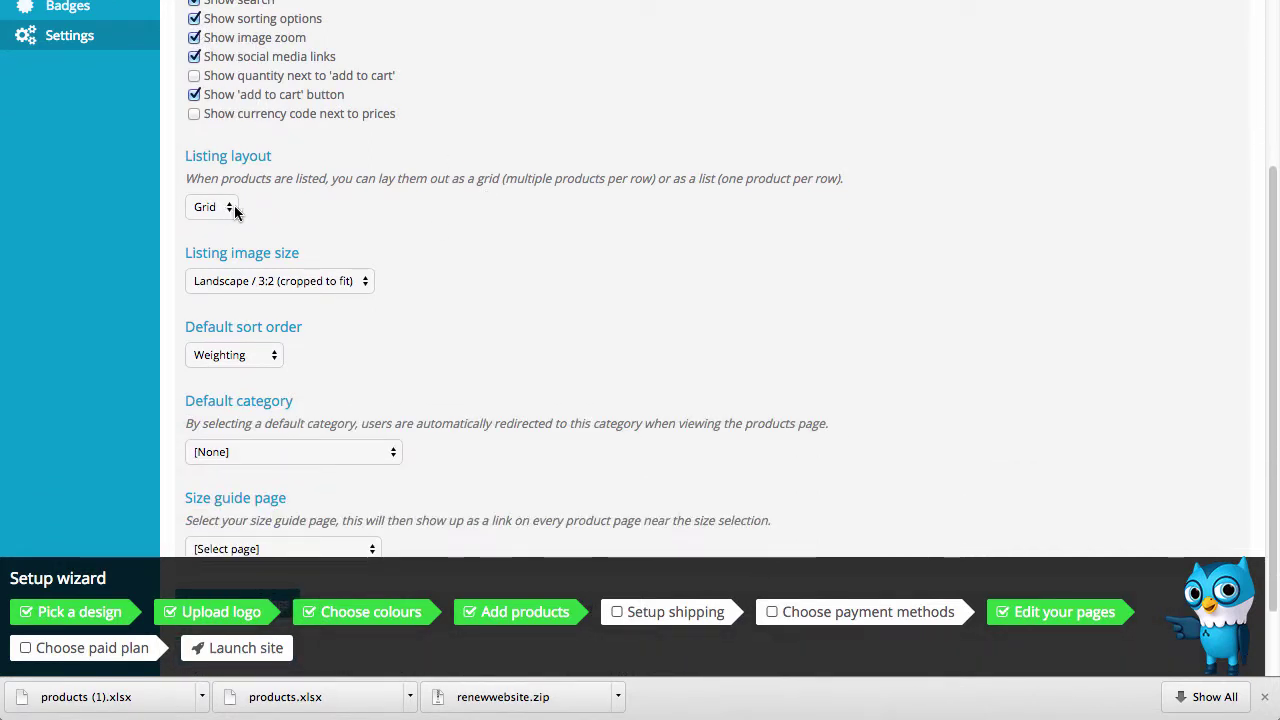
- Look through the available choices for the product listing layout and the listing image size
left_click(228, 208)
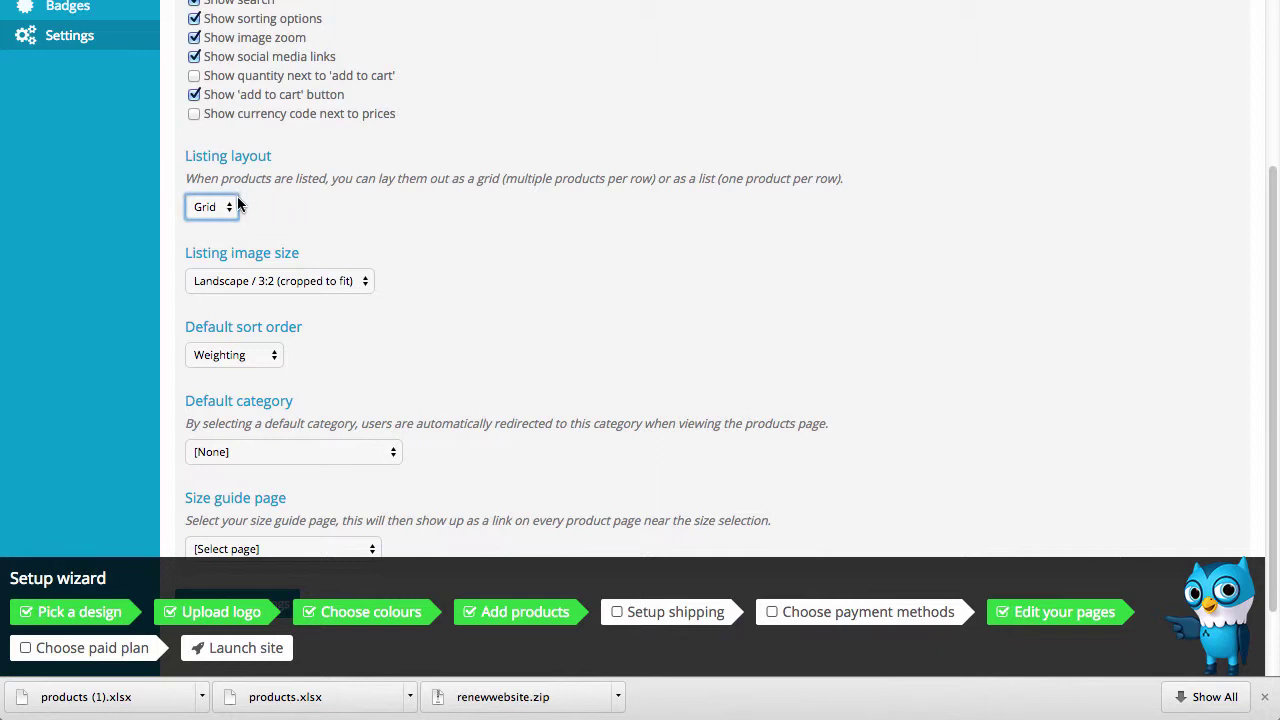
left_click(236, 204)
left_click(267, 214)
scroll(545, 215, "down", 1)
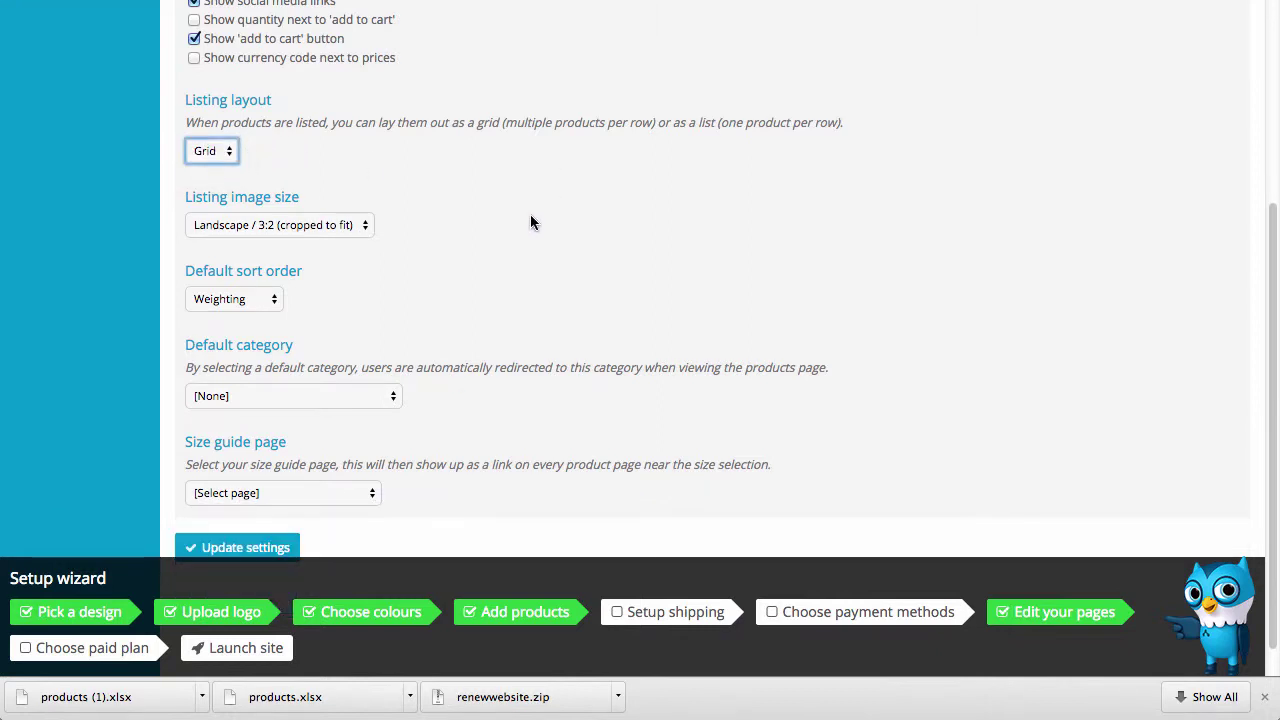
left_click(366, 229)
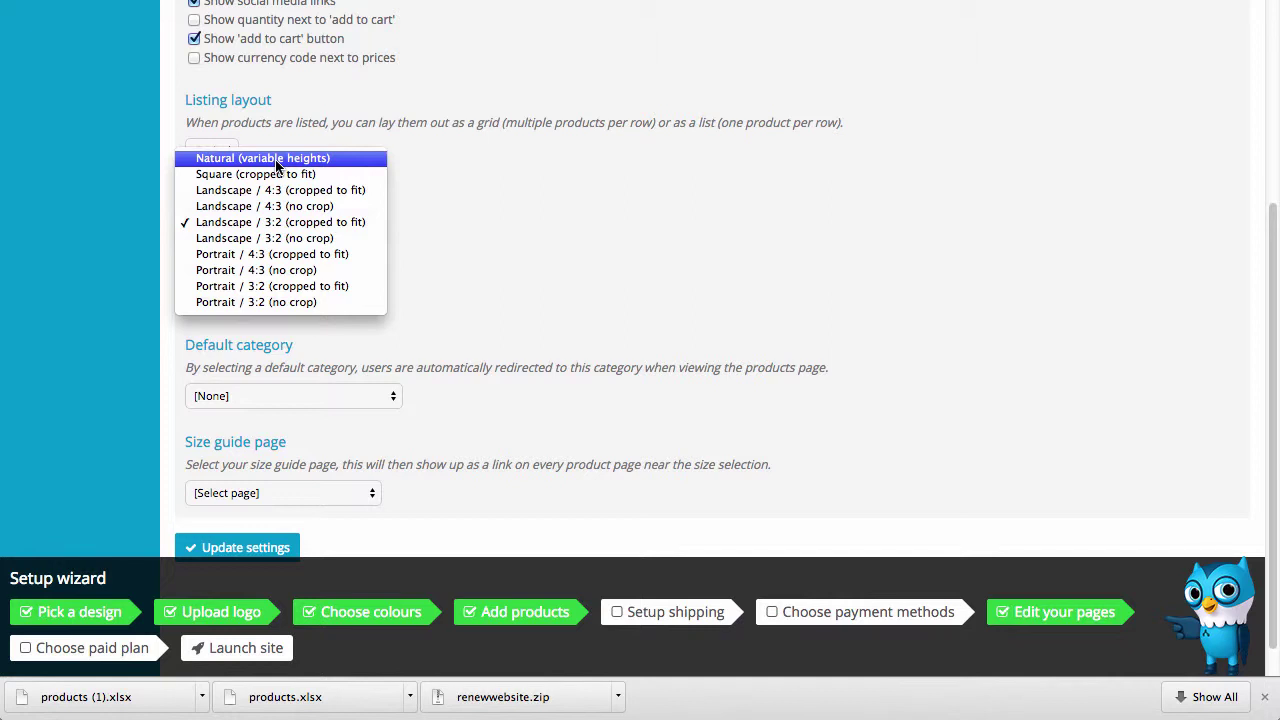
left_click(494, 216)
scroll(494, 216, "down", 1)
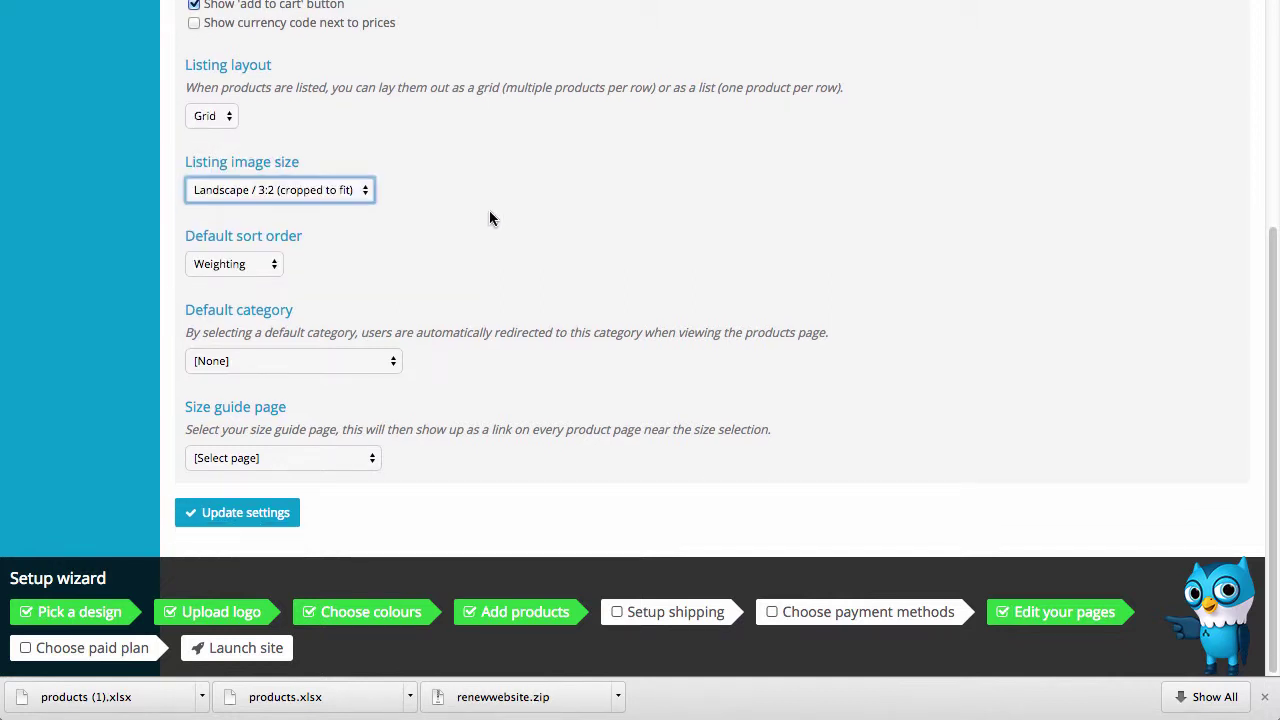
- Look through the default sort order choices for the products
left_click(274, 264)
left_click(396, 252)
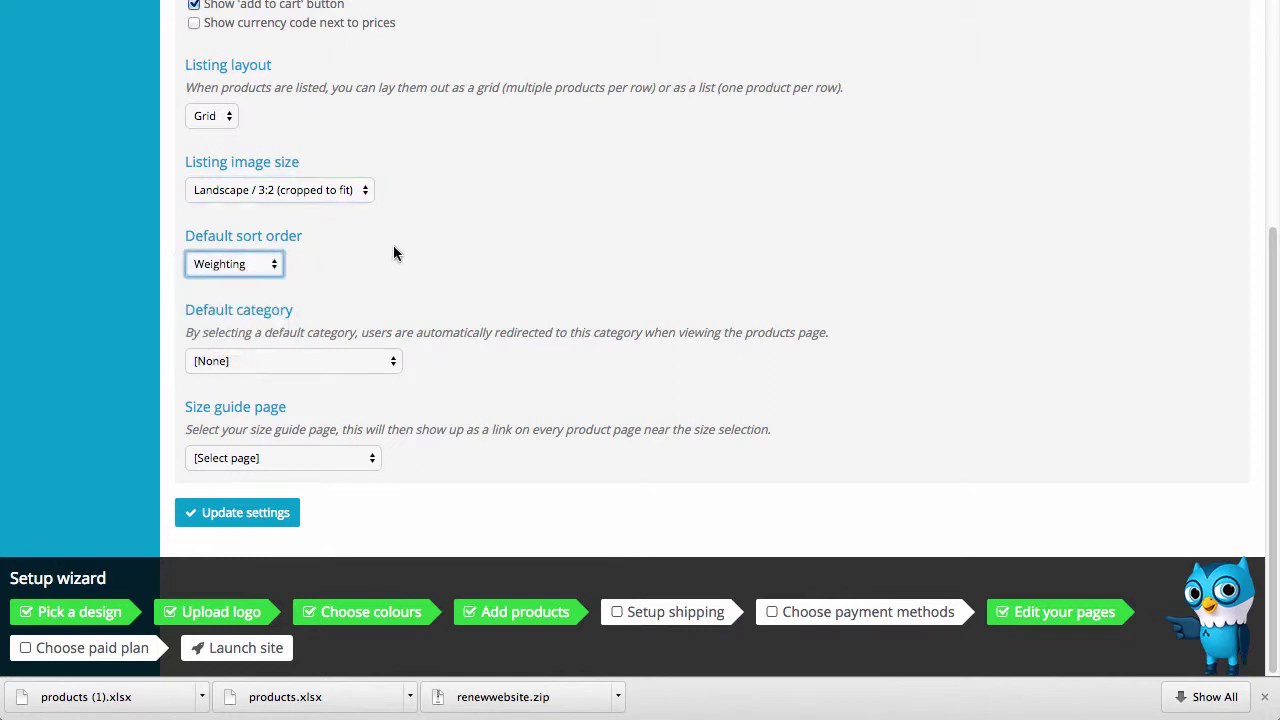
left_click(277, 264)
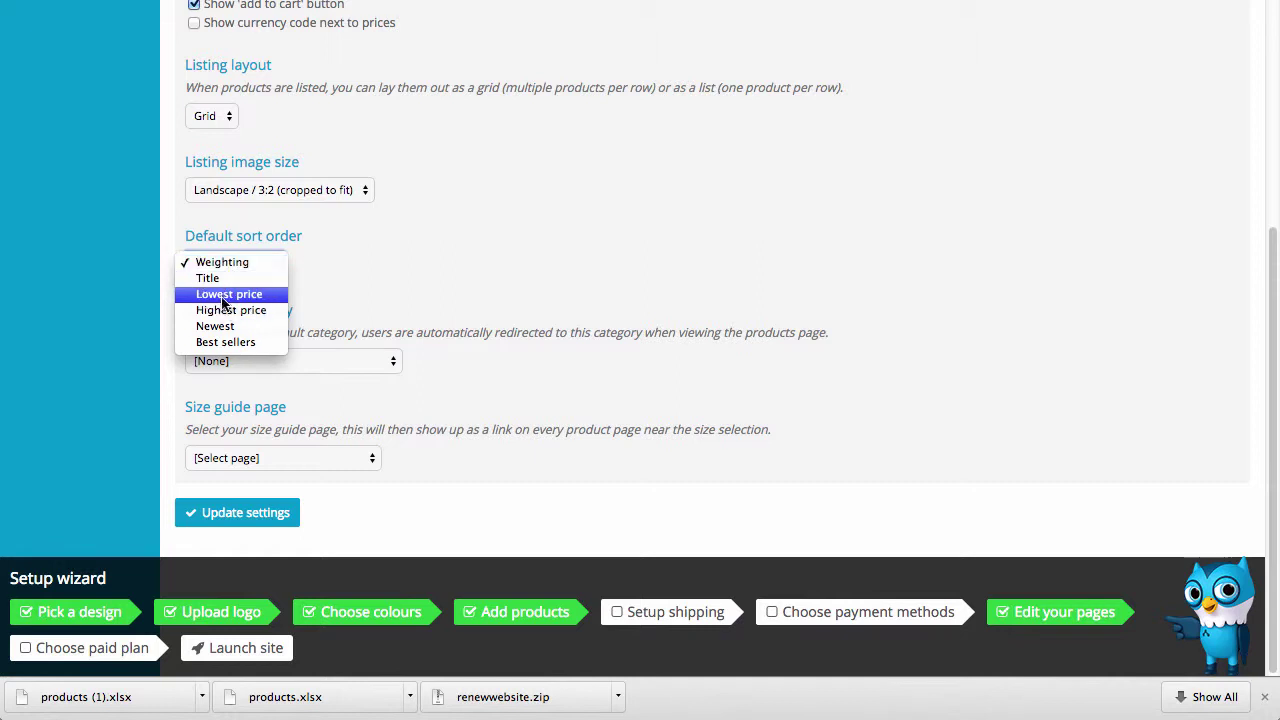
left_click(385, 263)
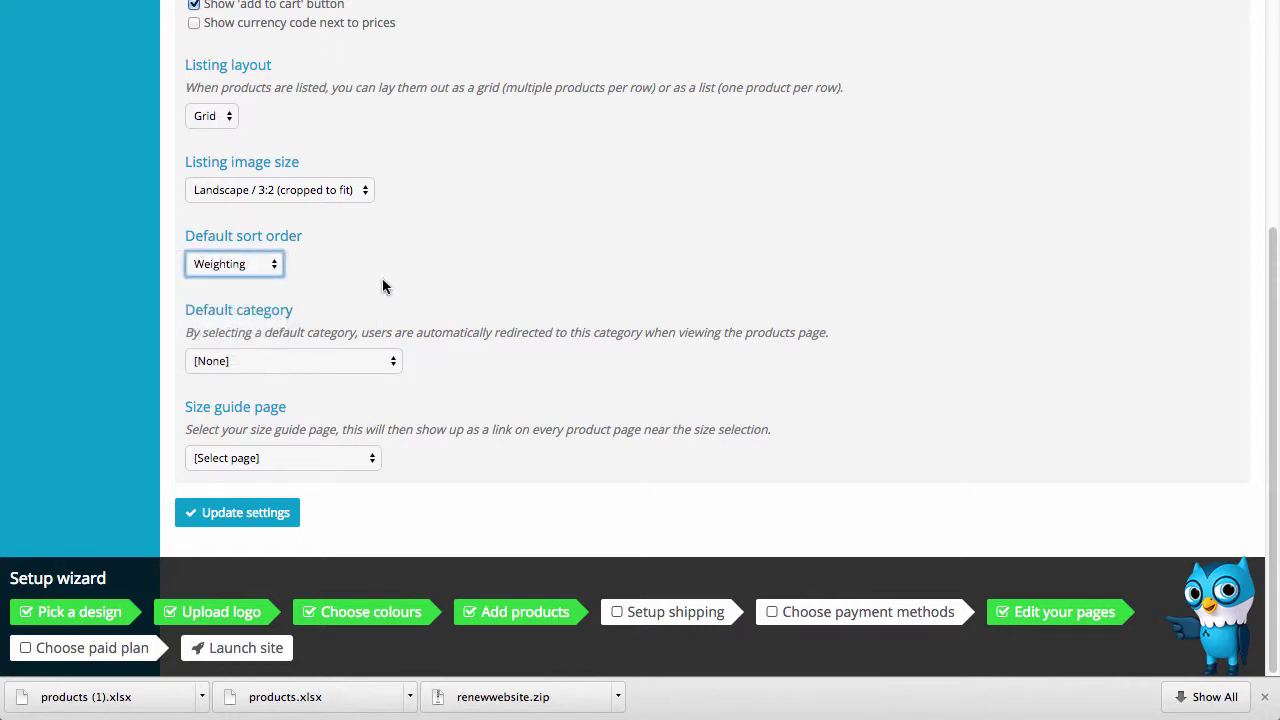
- Set the default category for the products page to Catalogue
left_click(390, 362)
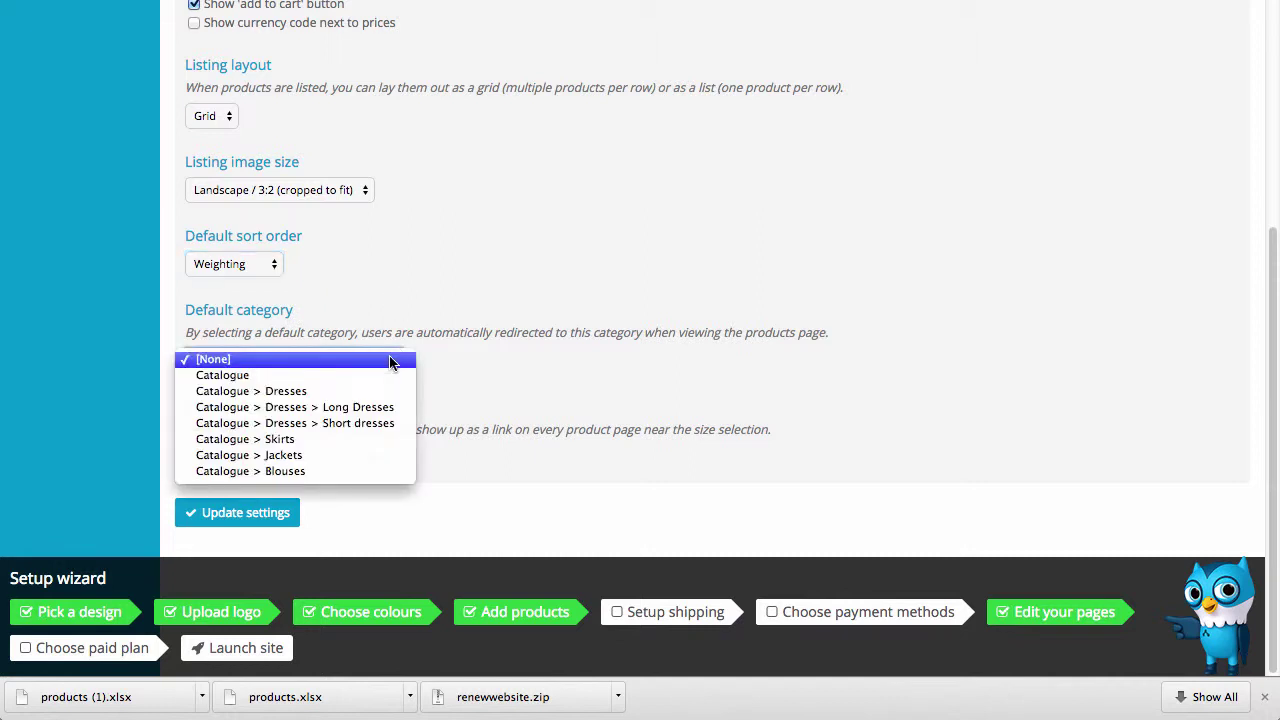
left_click(250, 375)
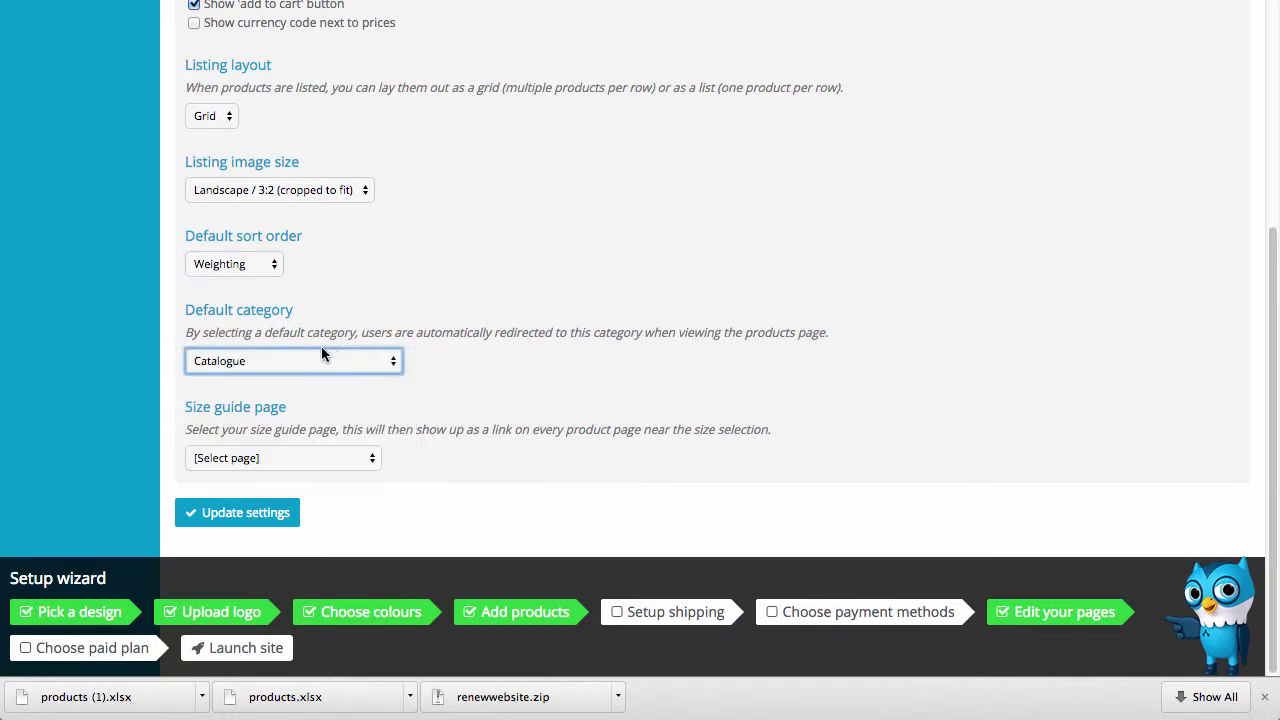
left_click(397, 360)
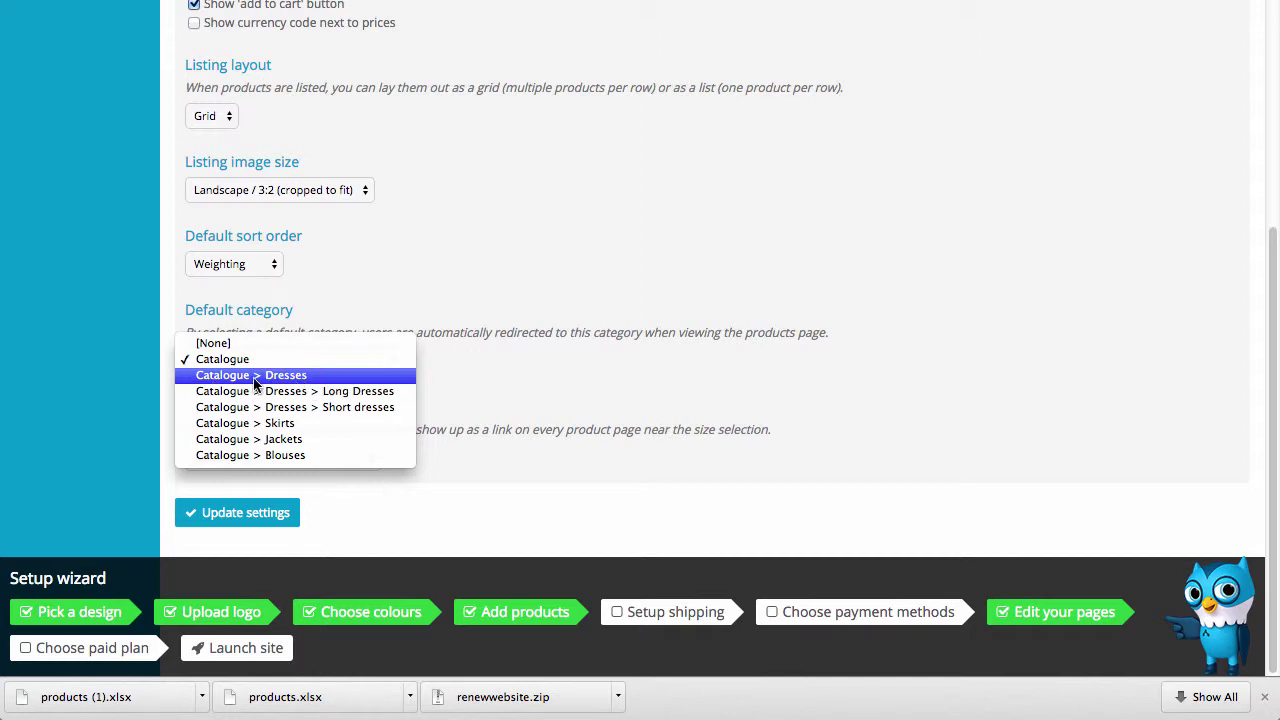
left_click(496, 258)
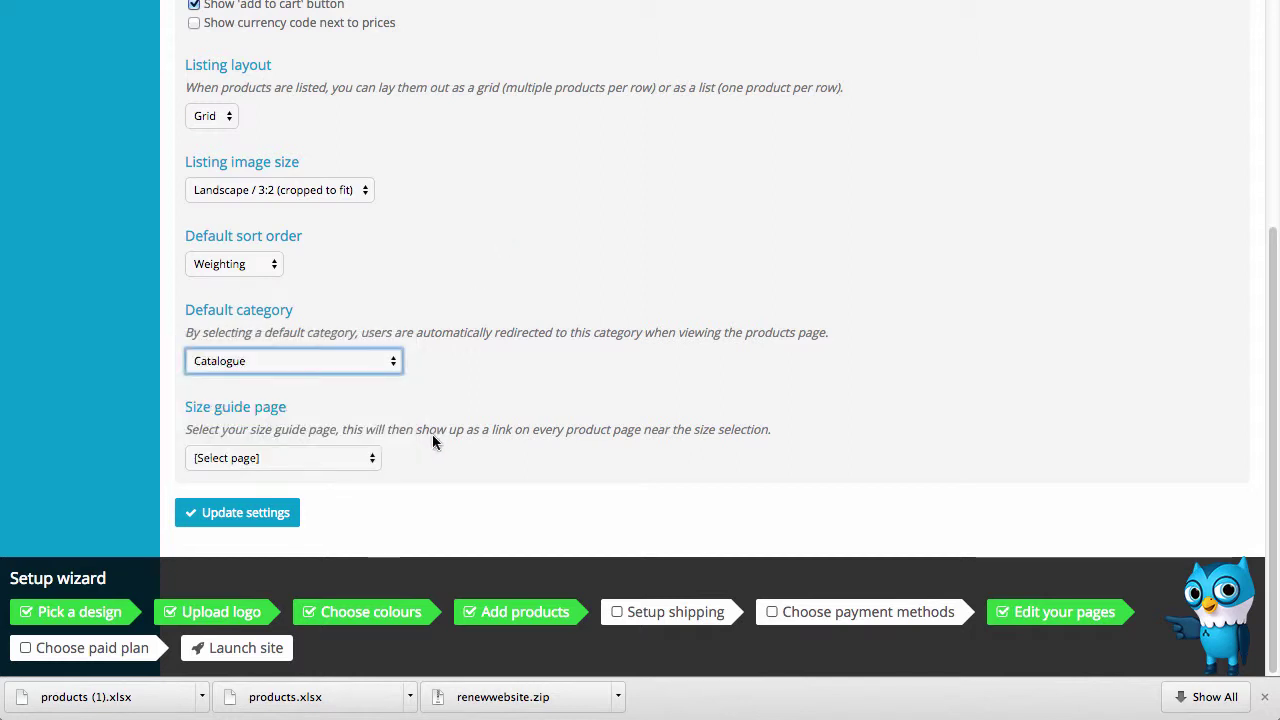
- Check which pages can serve as the size guide page and save the product settings
left_click(366, 460)
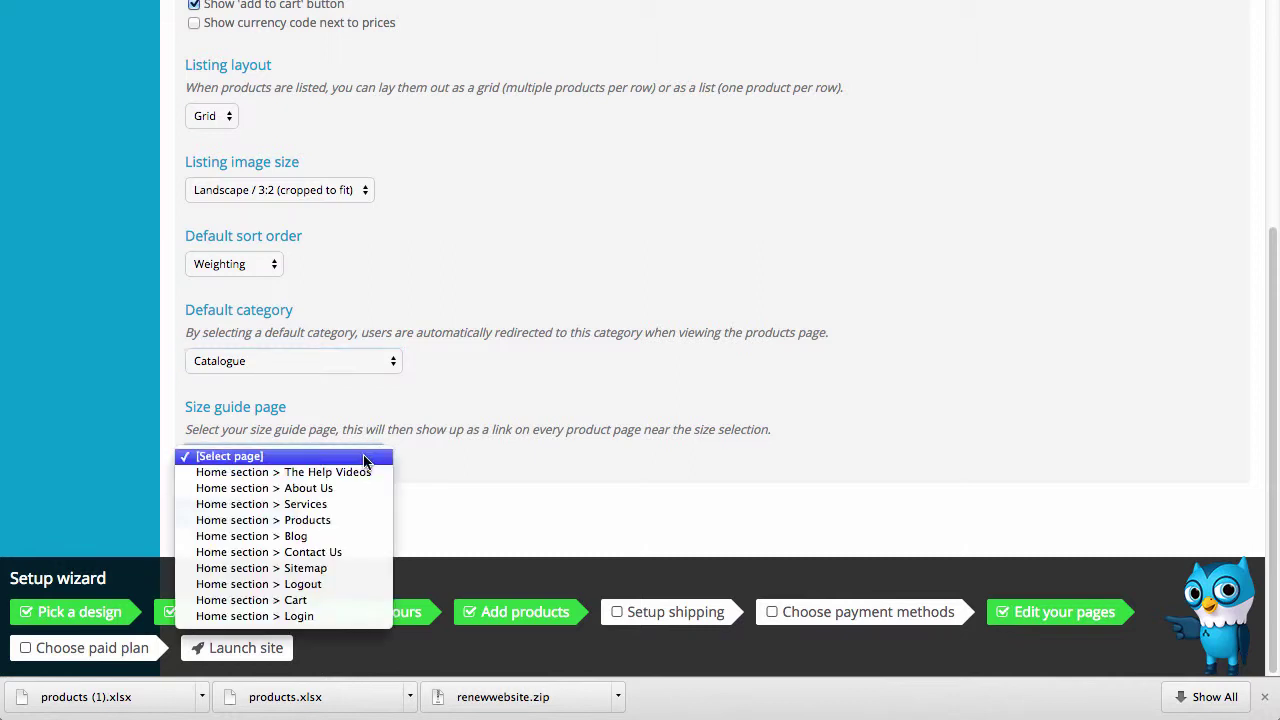
left_click(366, 458)
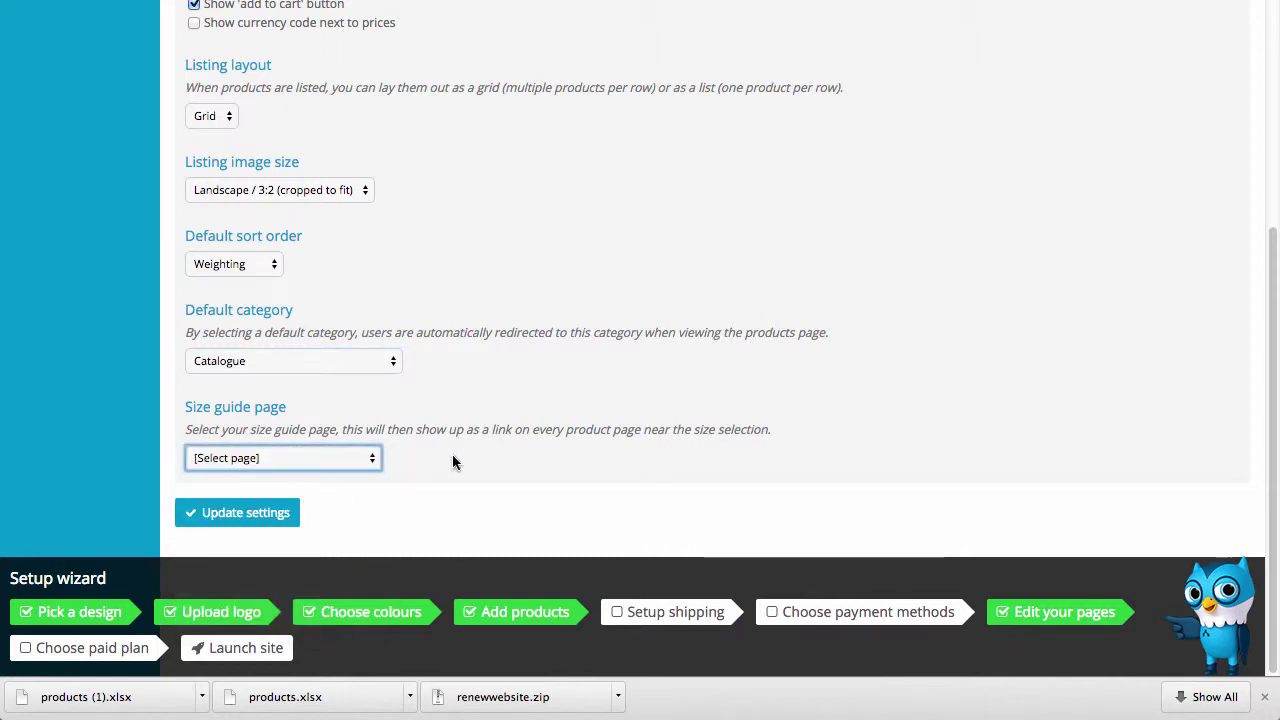
left_click(278, 508)
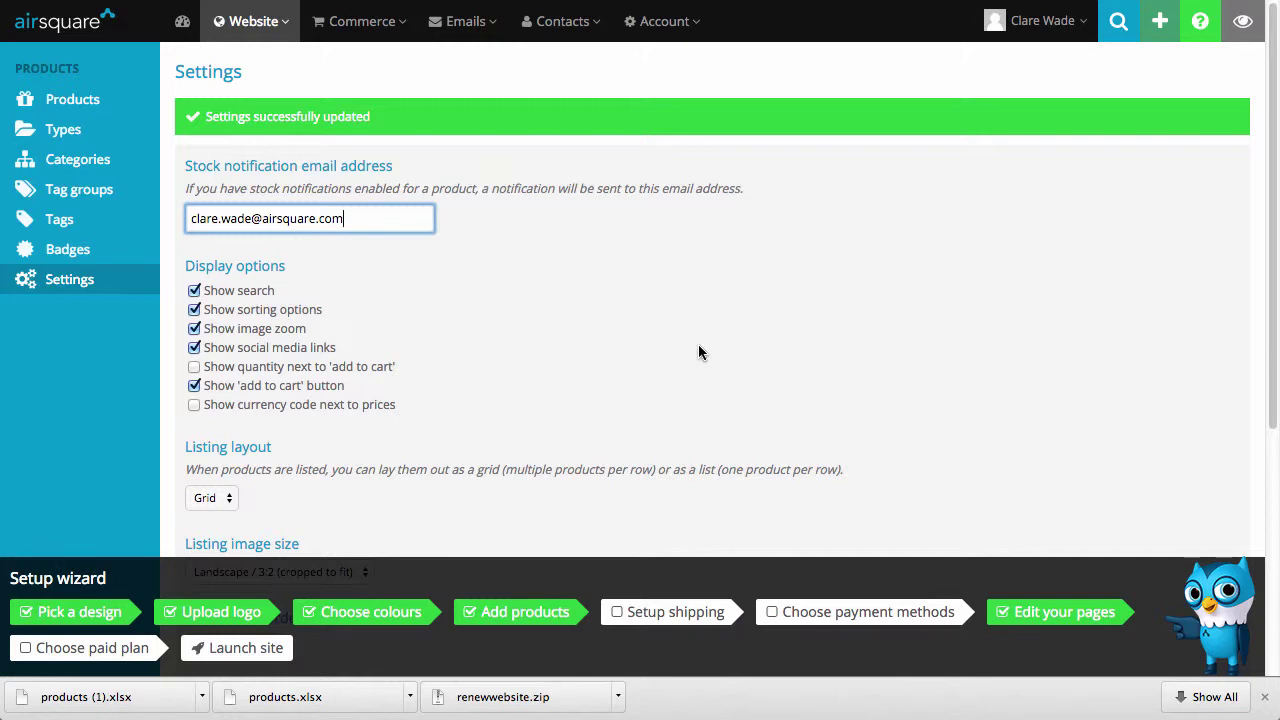
- Go back to the list of all products and search it by the Catalogue category
left_click(106, 101)
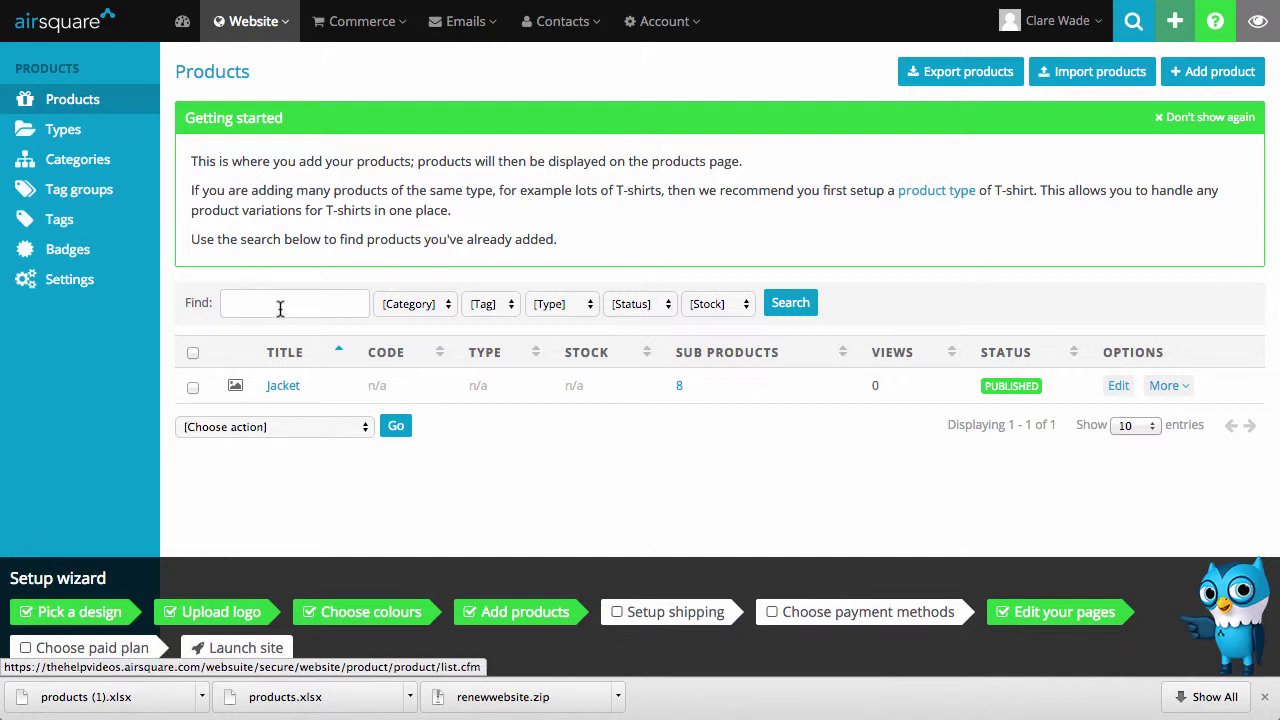
left_click(447, 304)
left_click(492, 287)
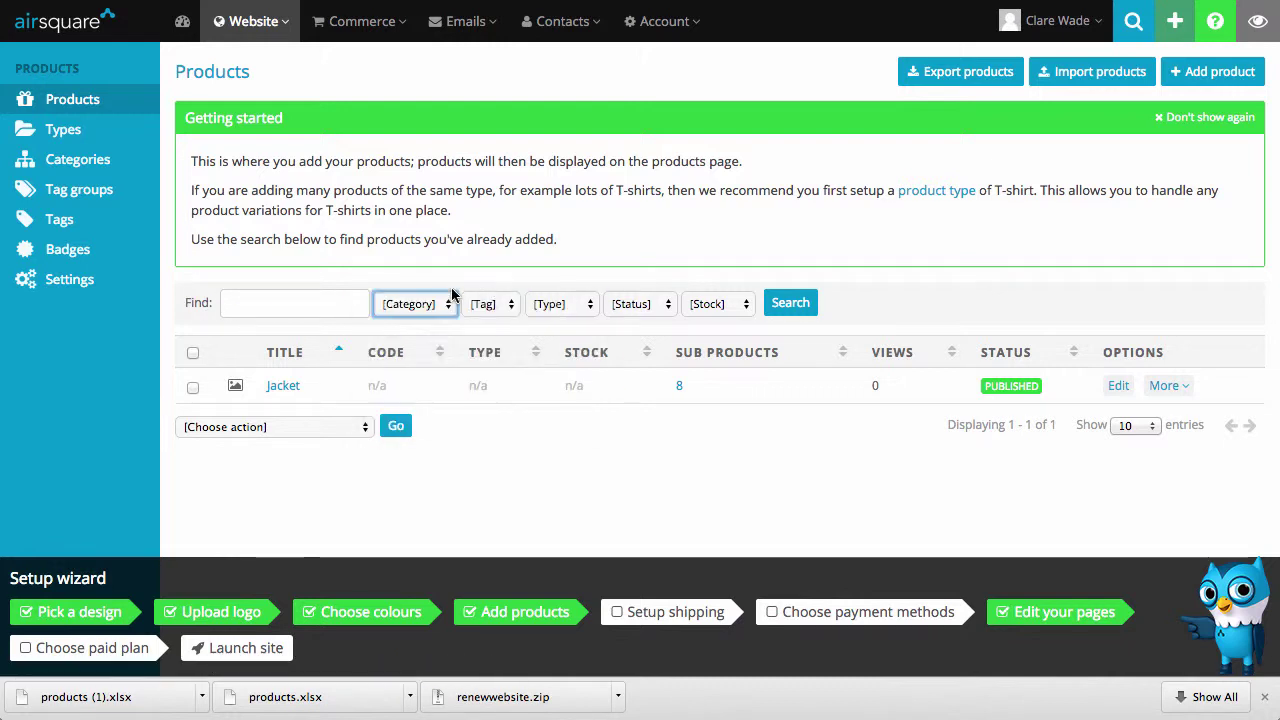
left_click(451, 303)
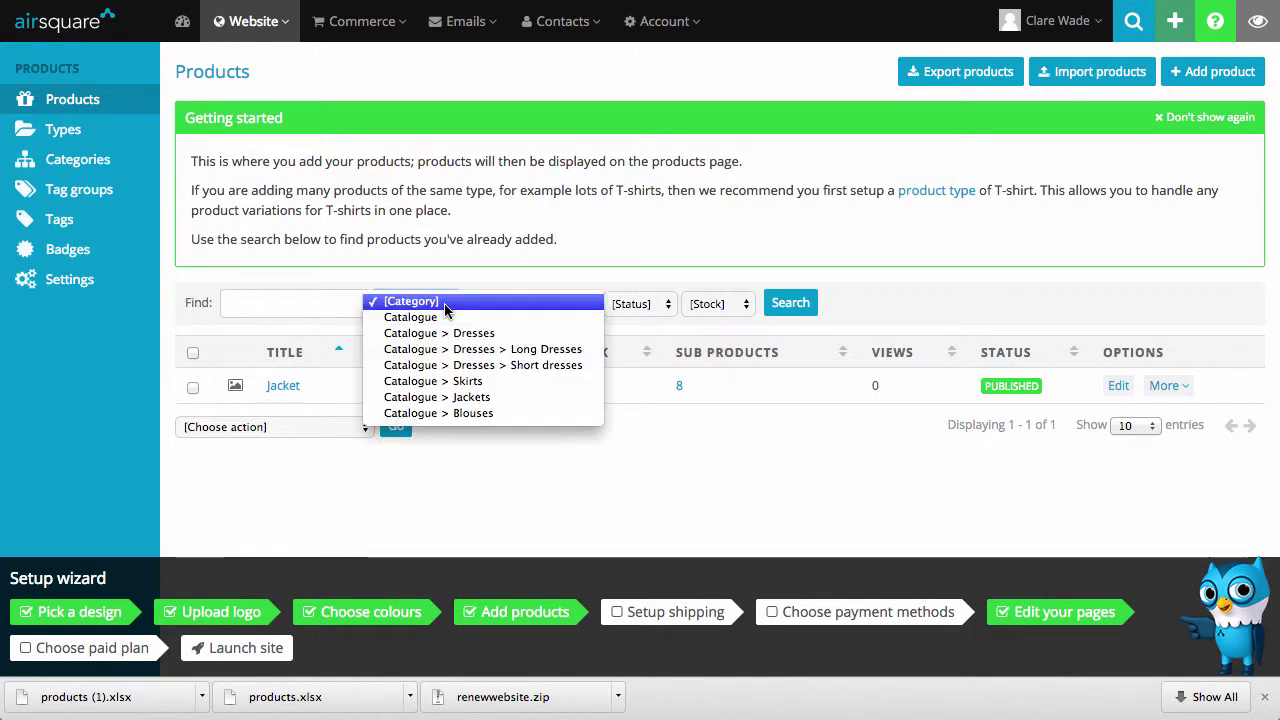
left_click(450, 397)
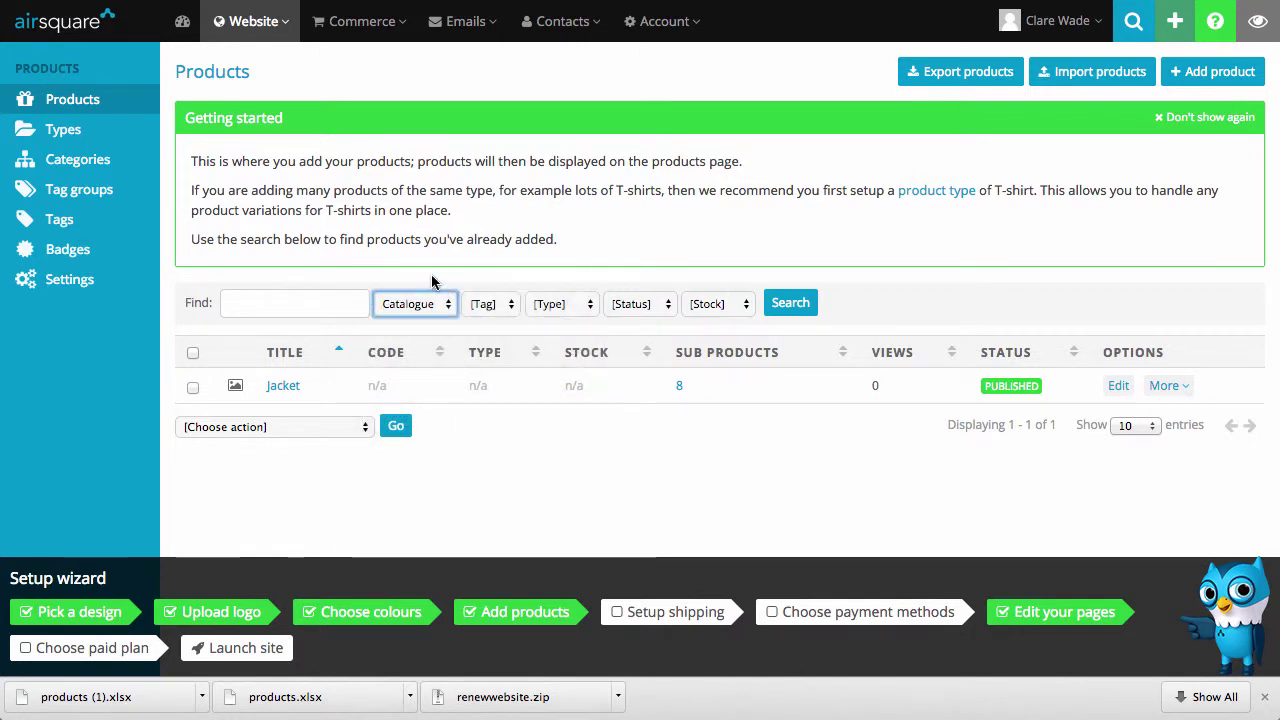
left_click(805, 304)
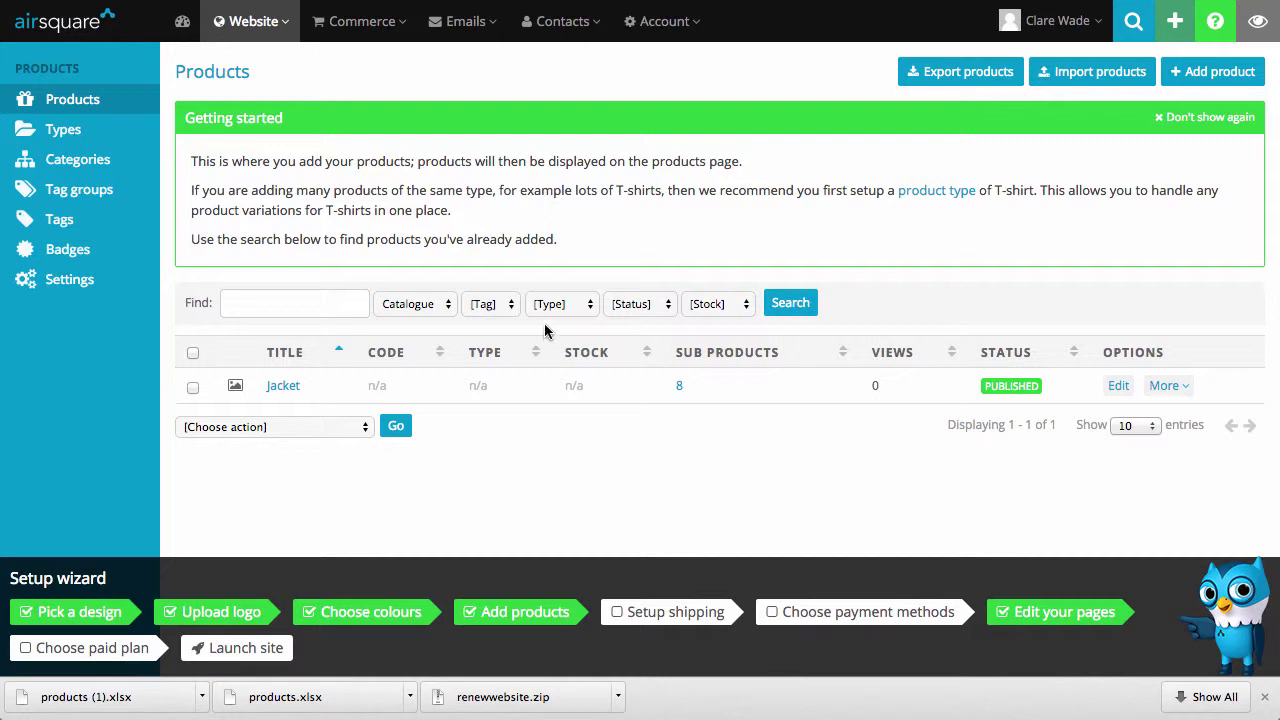
- Look through the tag and stock filter choices of the product search
left_click(508, 306)
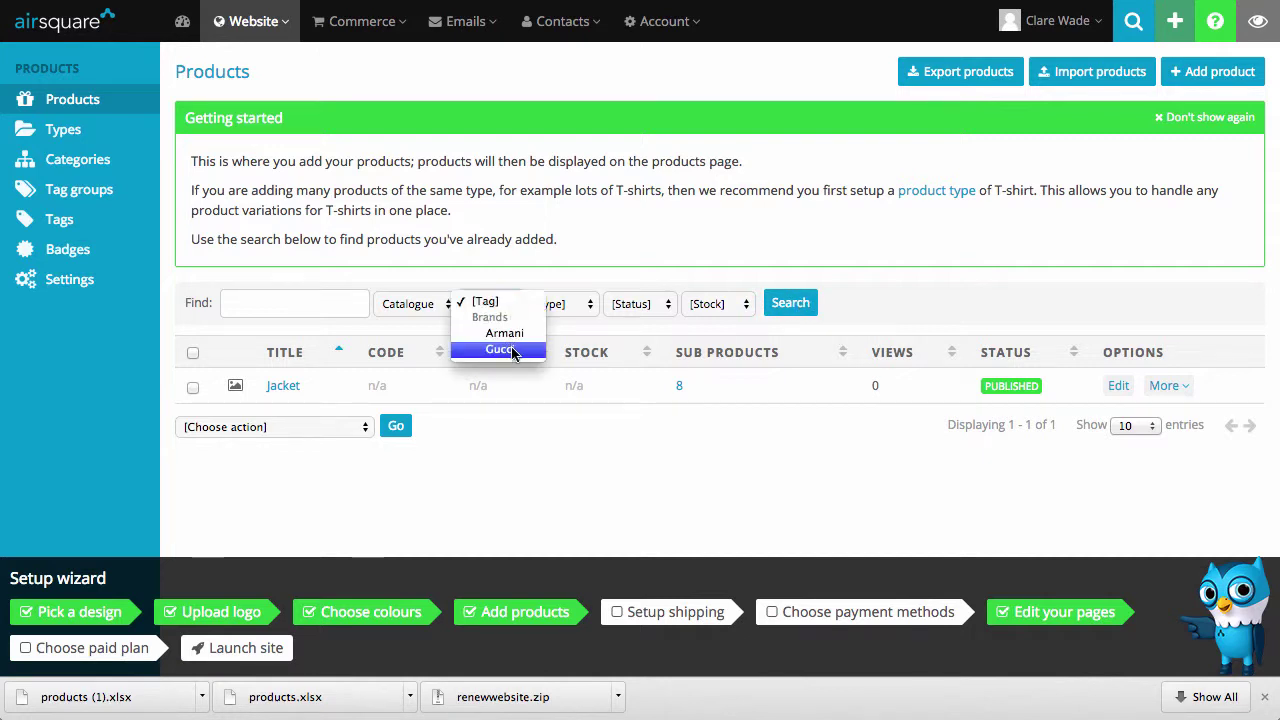
left_click(873, 285)
left_click(748, 304)
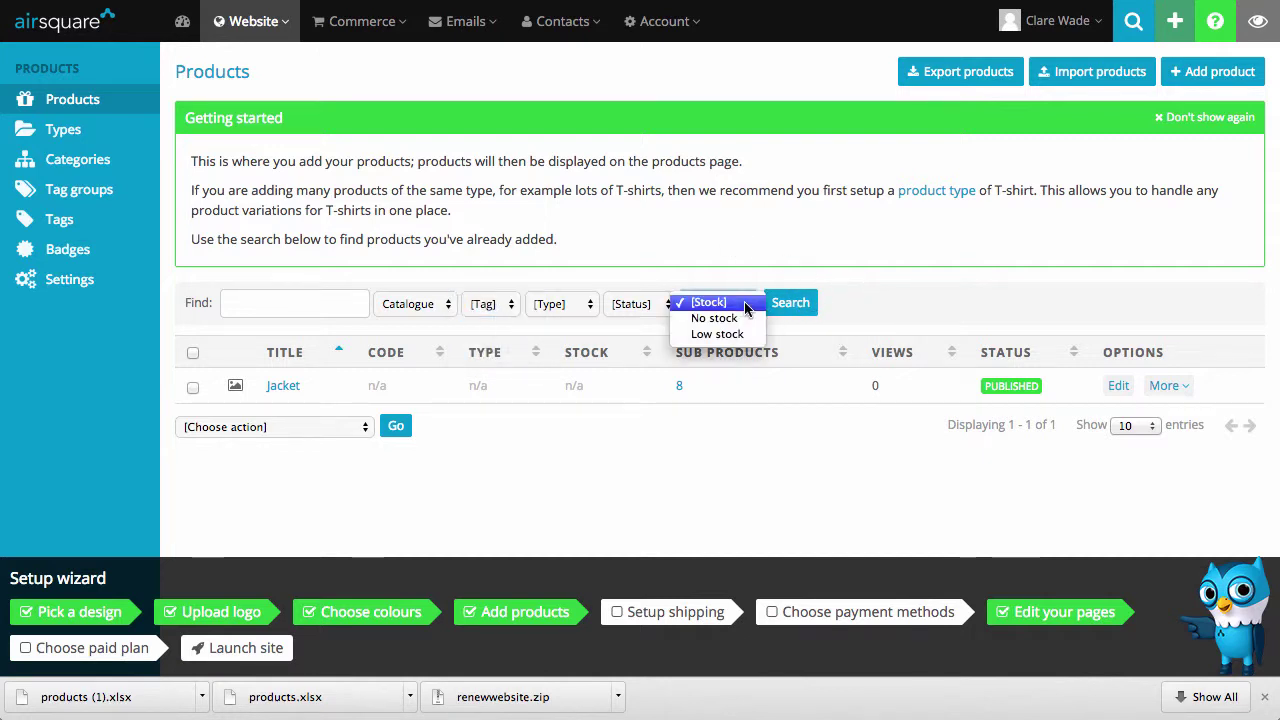
left_click(872, 315)
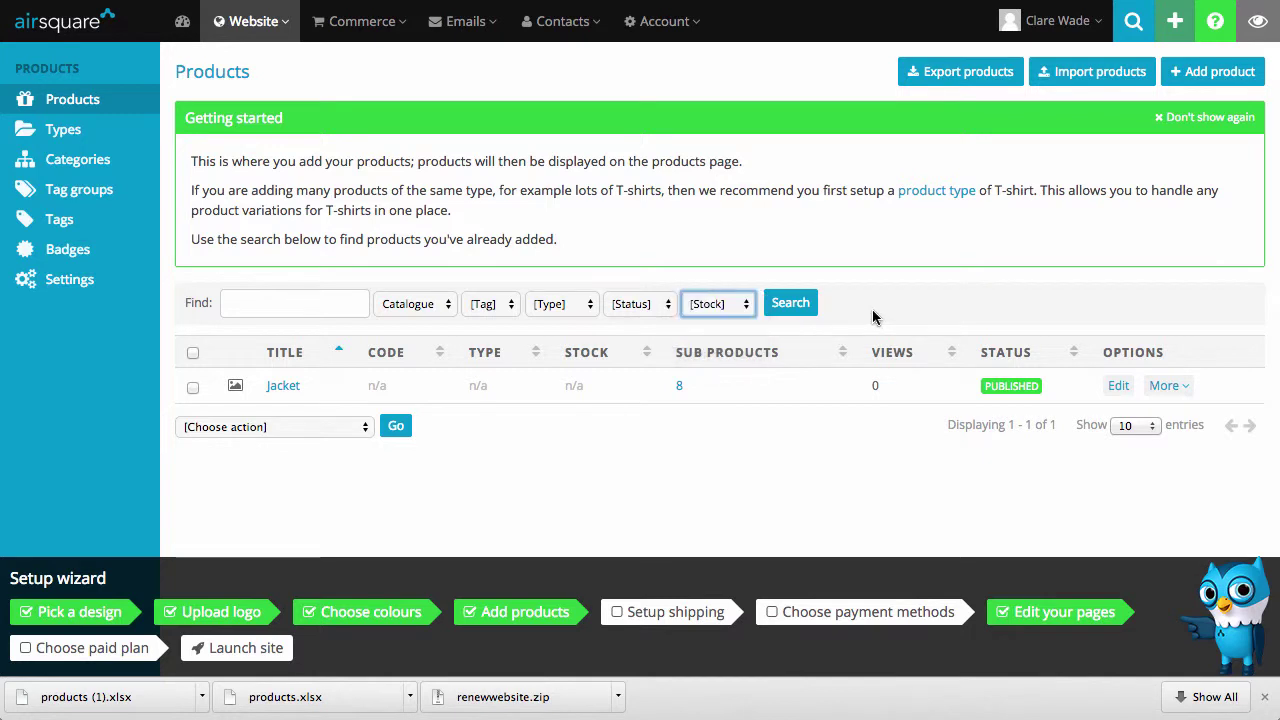
left_click_drag(928, 314, 786, 466)
left_click(785, 465)
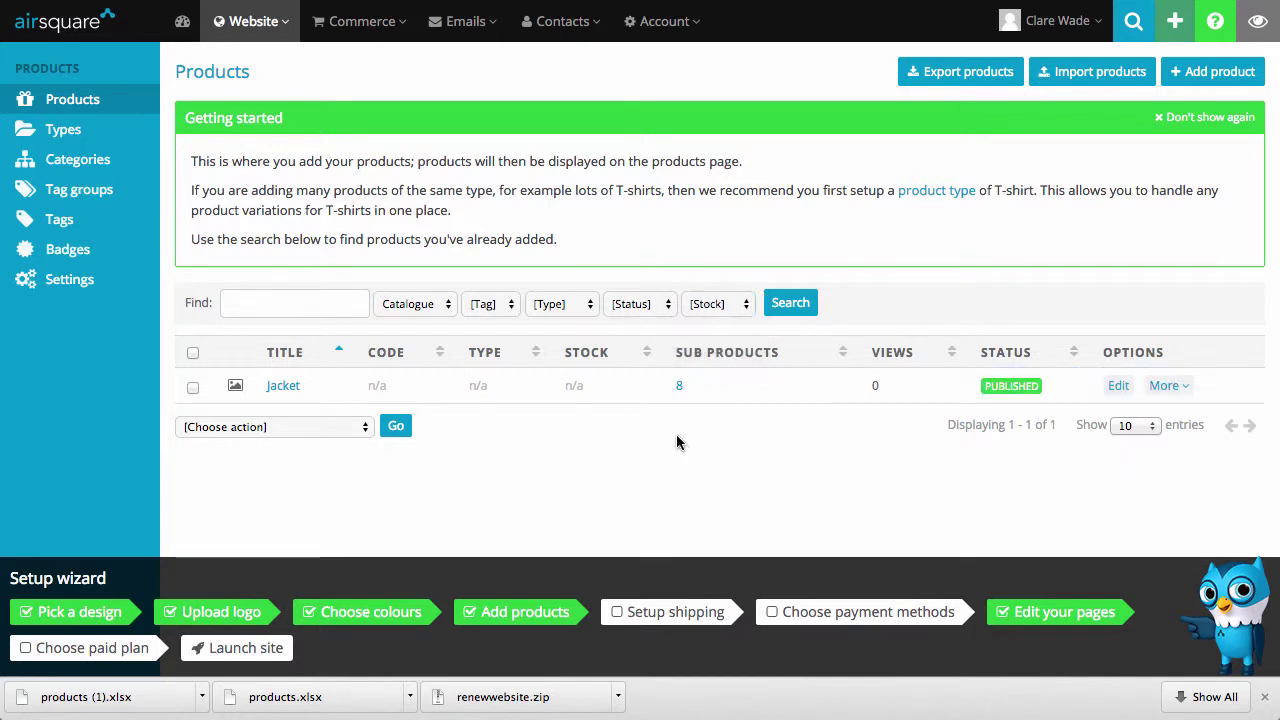
- Examine the bulk actions for products, including delete and adding to or removing from categories and tags
left_click(361, 430)
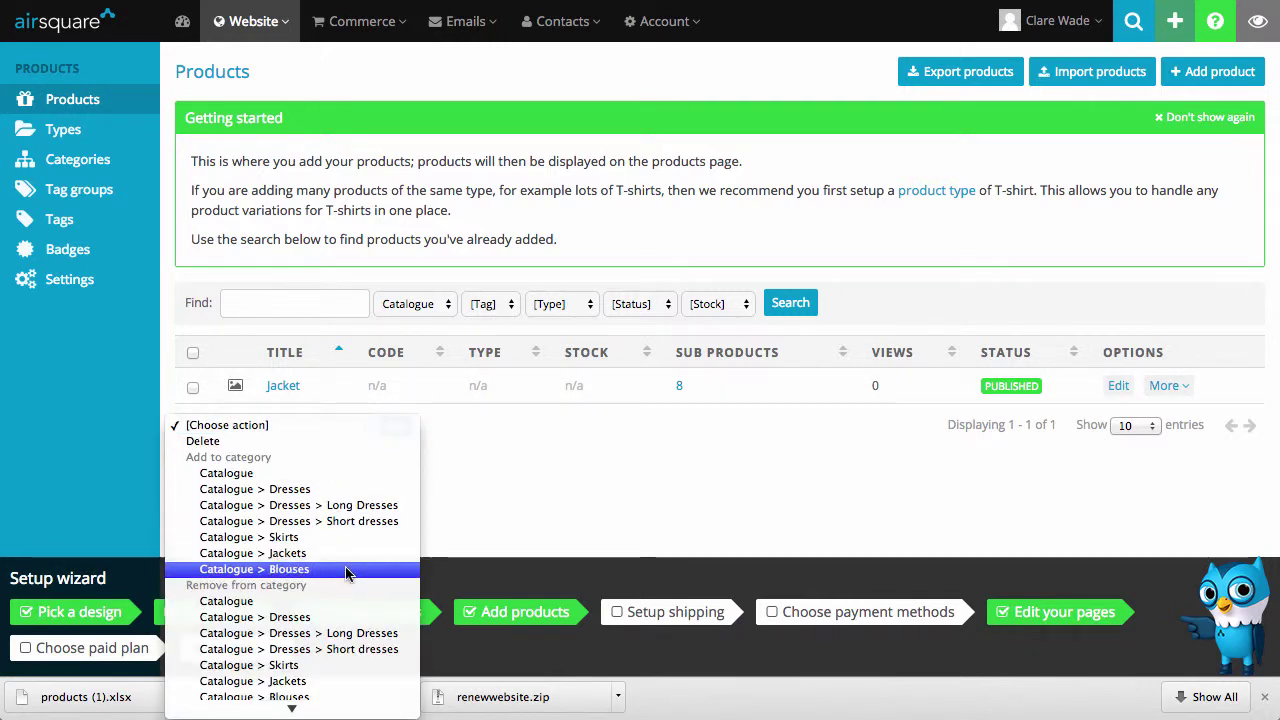
scroll(315, 541, "down", 3)
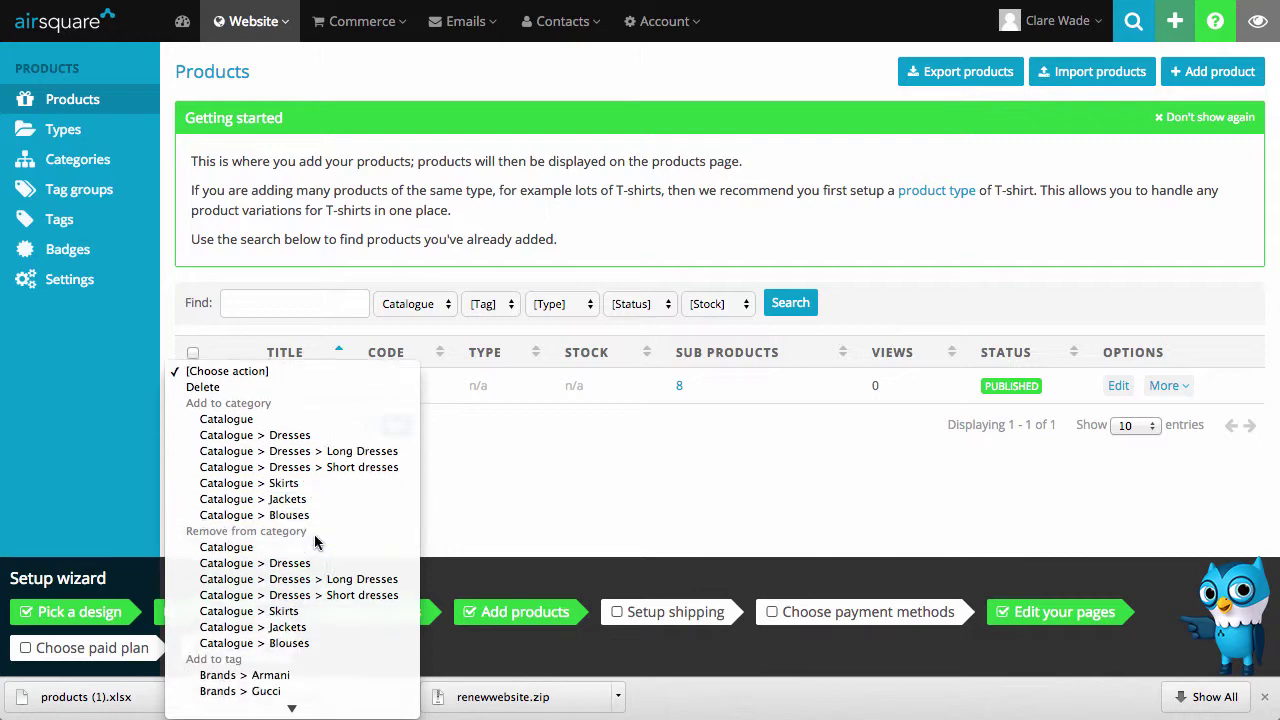
left_click(490, 470)
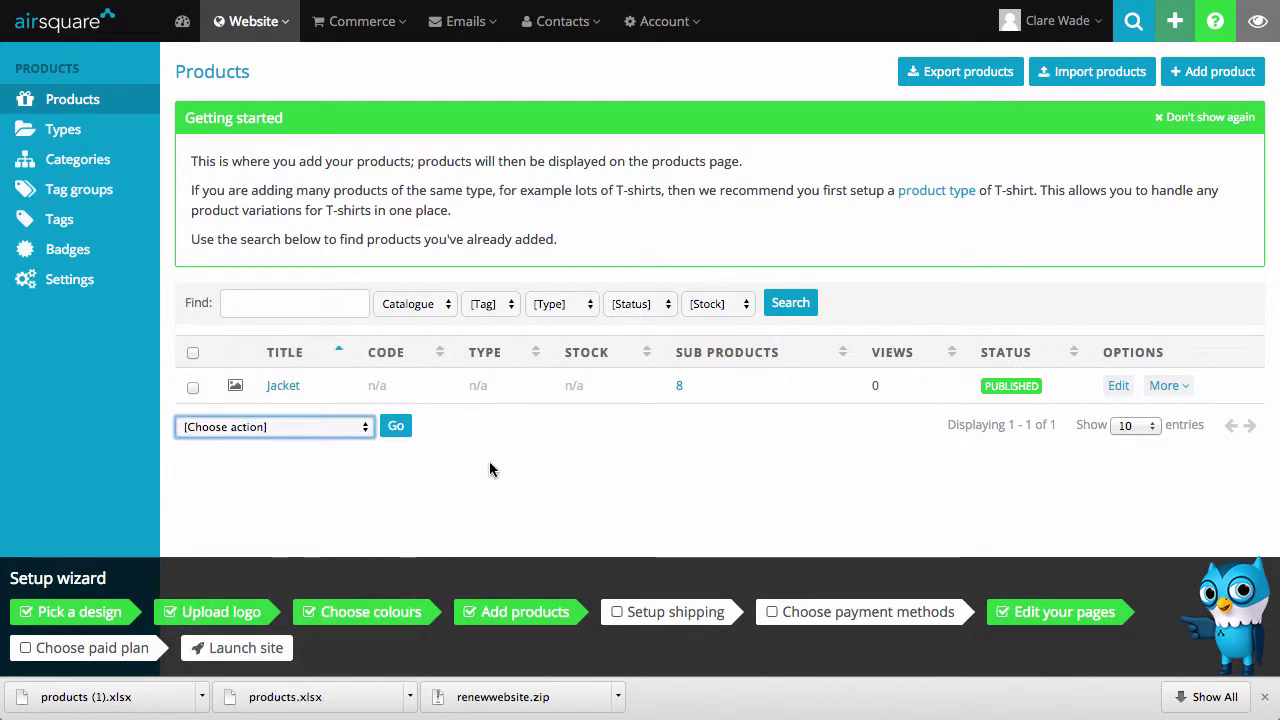
left_click(368, 428)
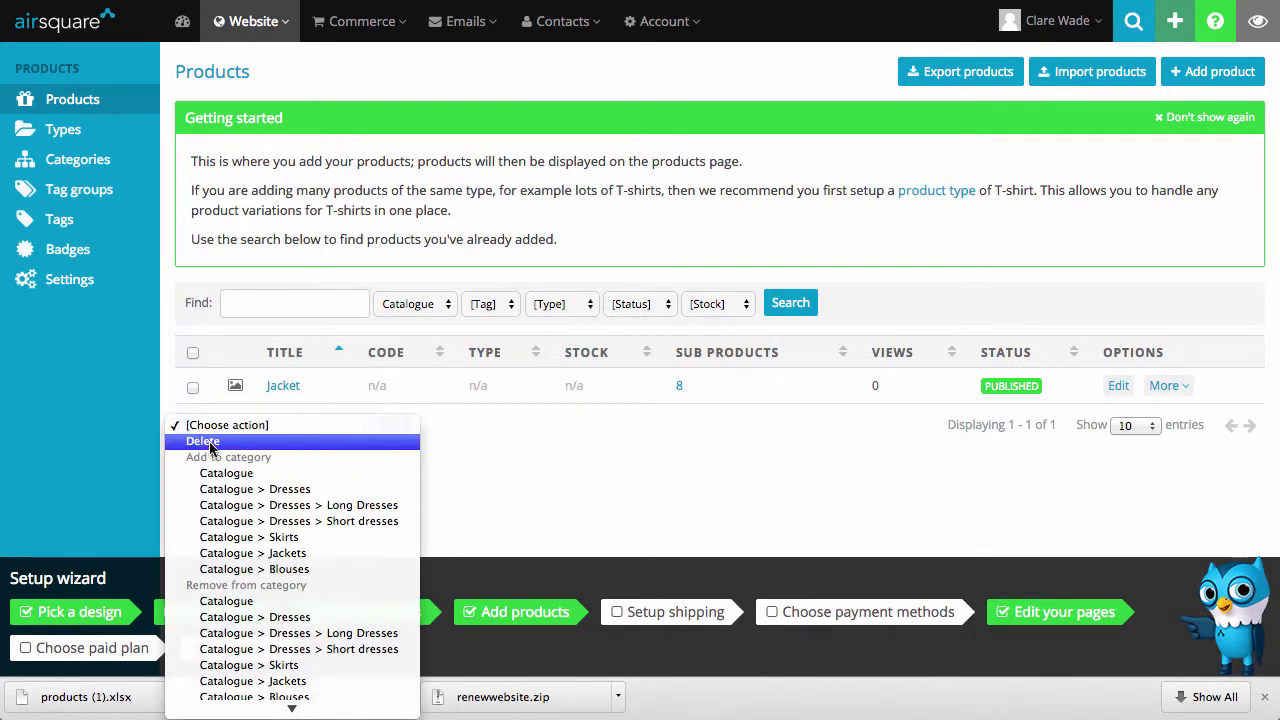
left_click(551, 471)
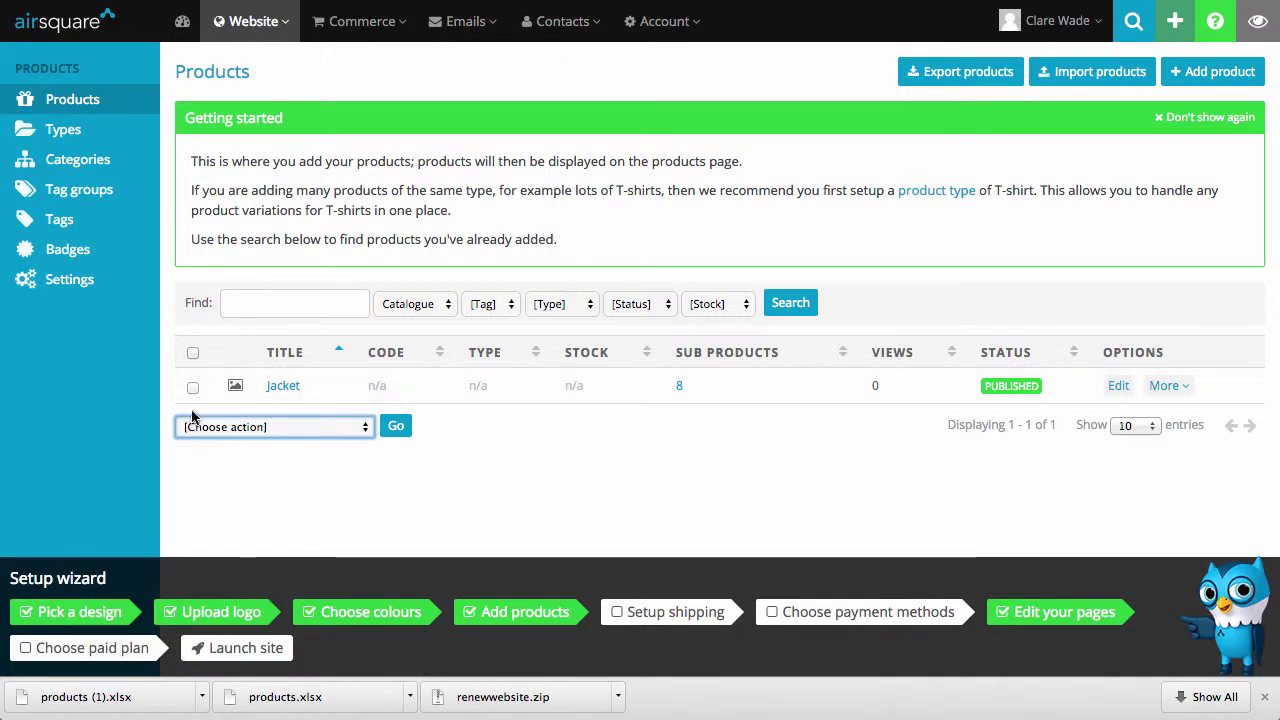
left_click(368, 428)
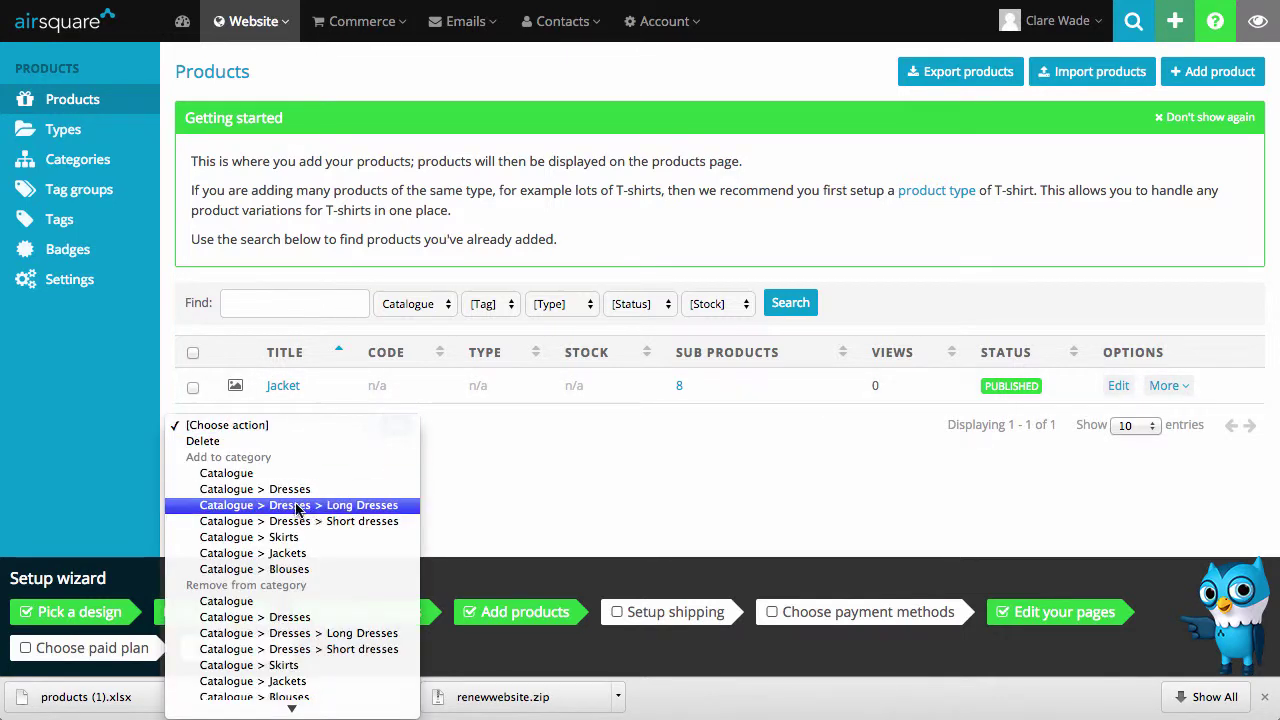
scroll(300, 525, "down", 3)
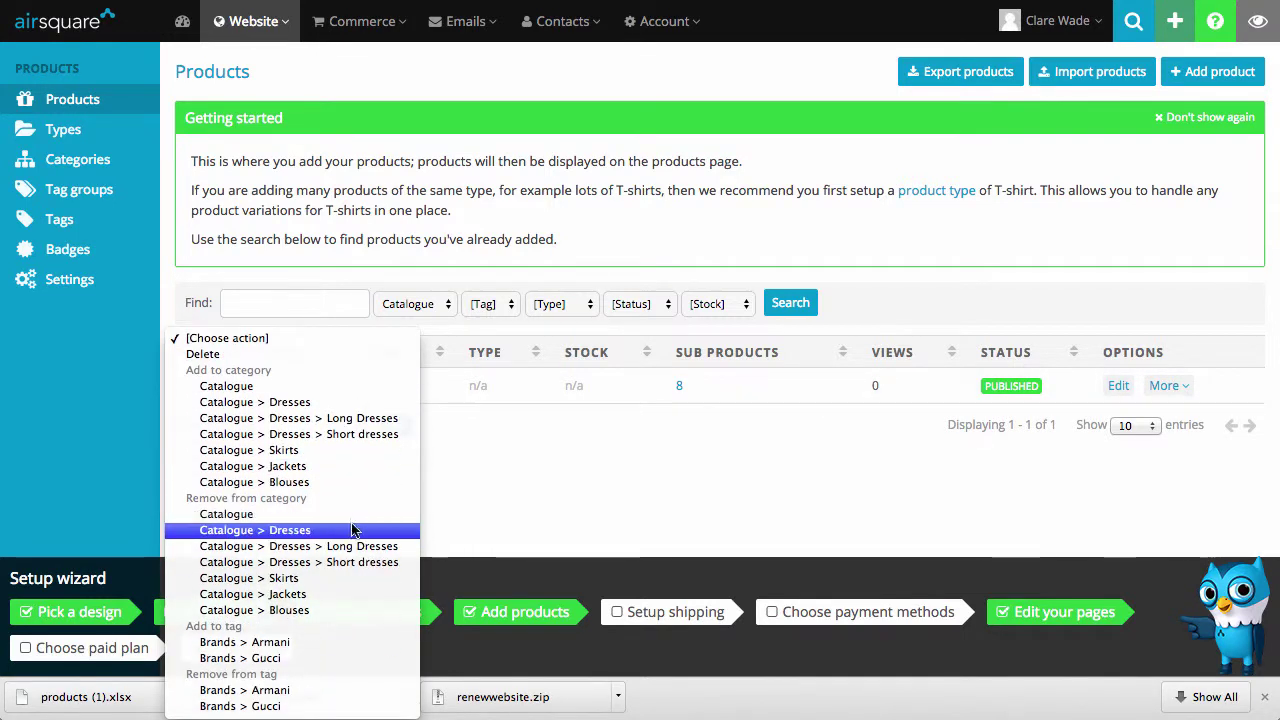
left_click(507, 468)
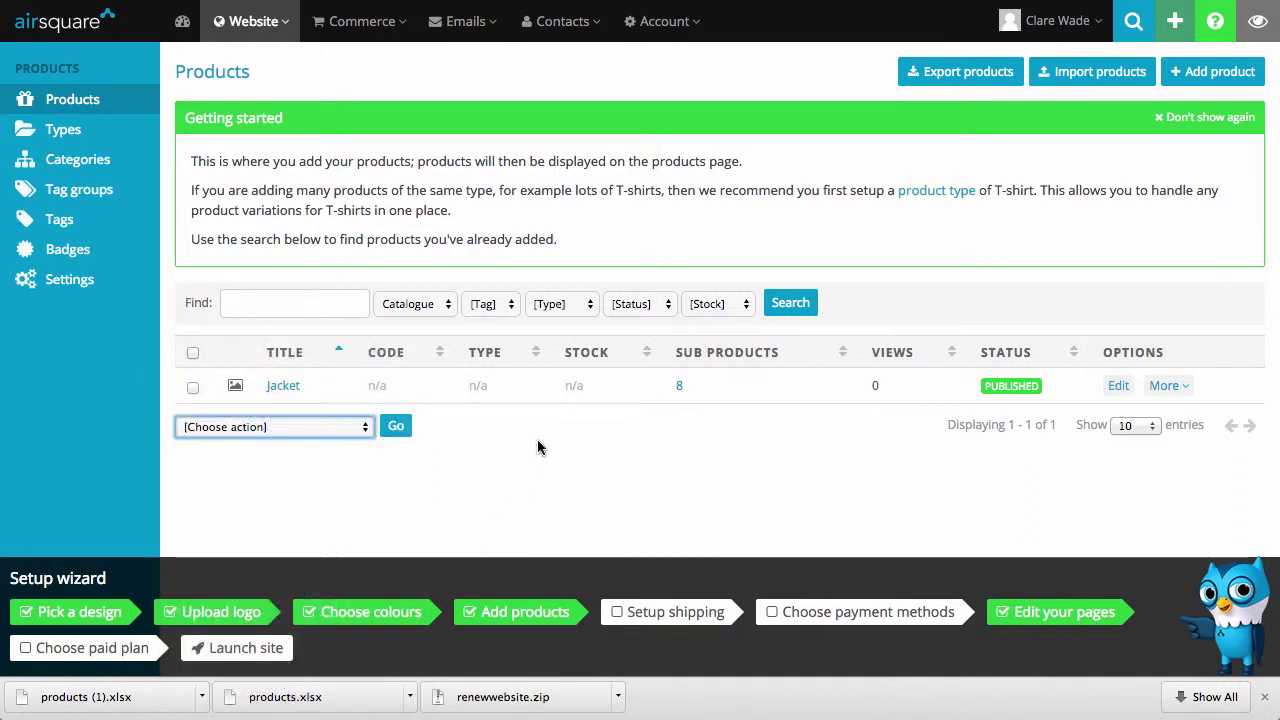